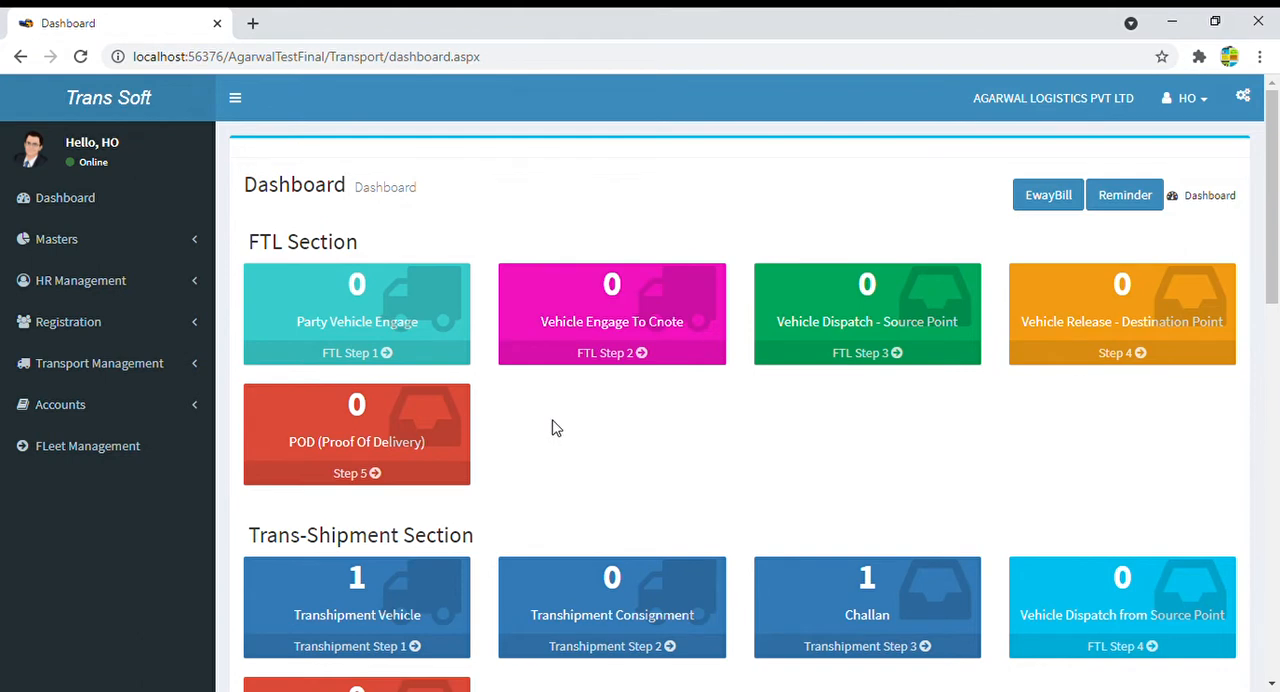
- Look through the Masters entries from Fuel Type down to Broker Rate Master
{"action": "left_click", "coordinate": [152, 246]}
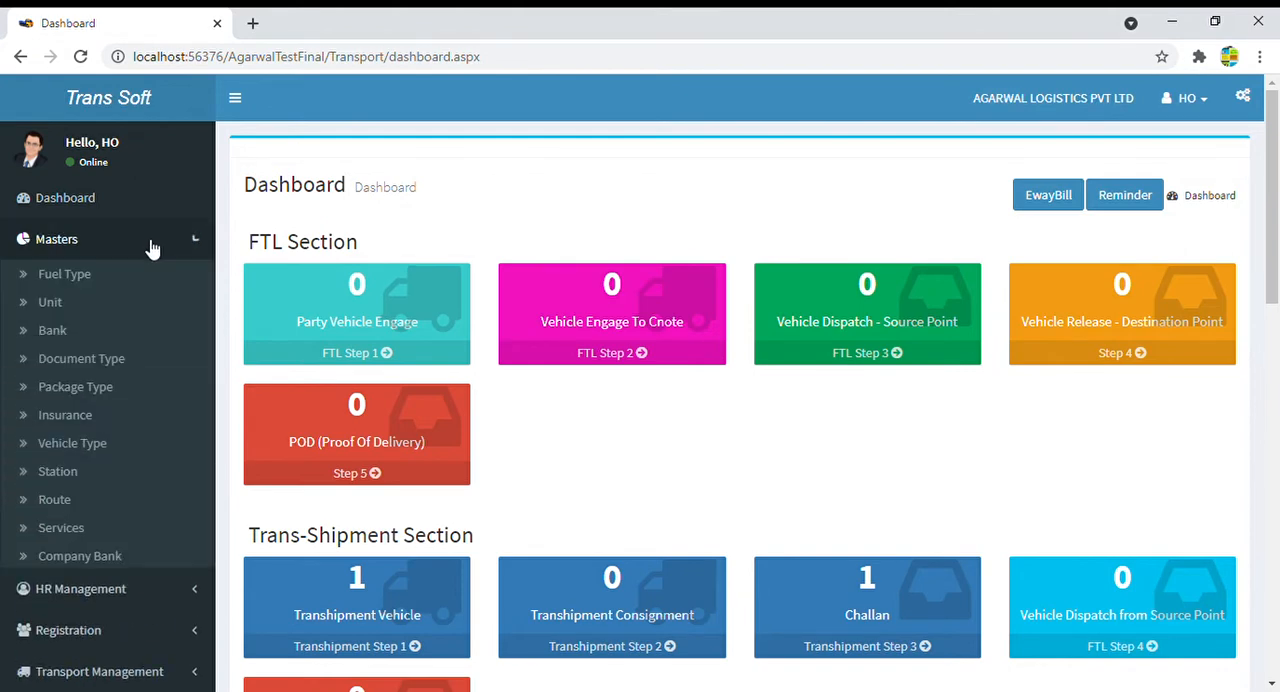
{"action": "scroll", "coordinate": [155, 248], "scroll_direction": "down", "scroll_amount": 3}
{"action": "scroll", "coordinate": [155, 248], "scroll_direction": "up", "scroll_amount": 2}
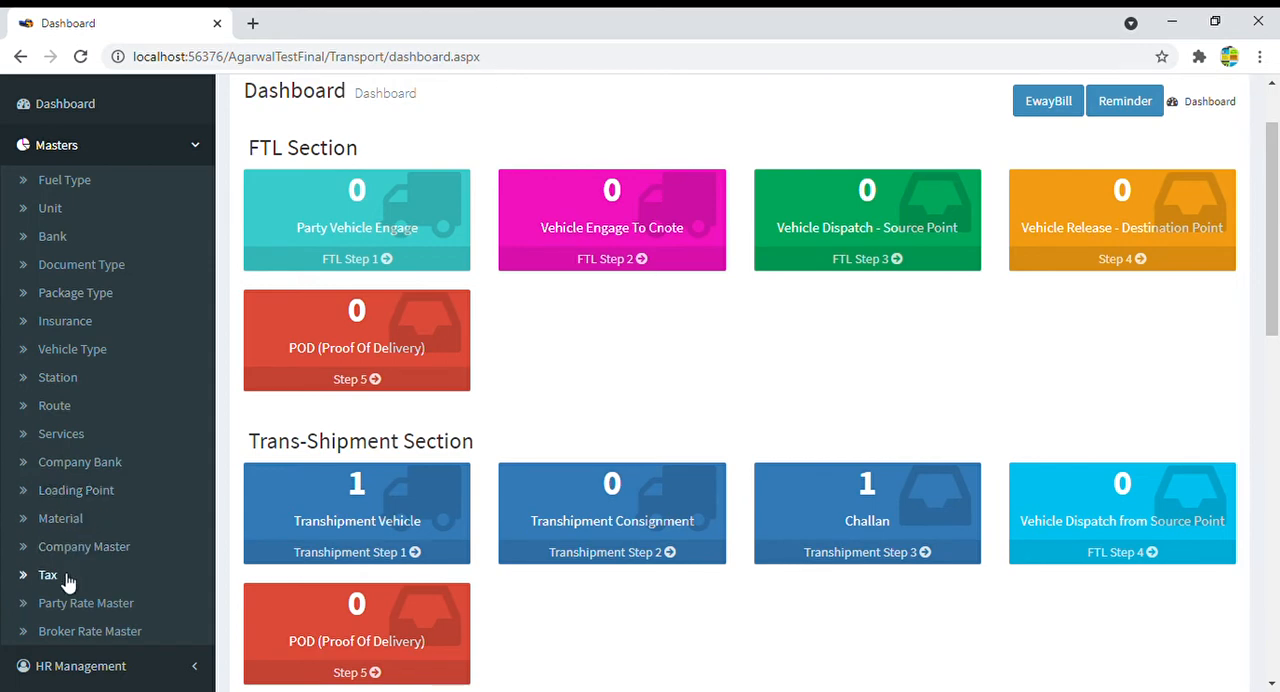
{"action": "scroll", "coordinate": [95, 600], "scroll_direction": "down", "scroll_amount": 1}
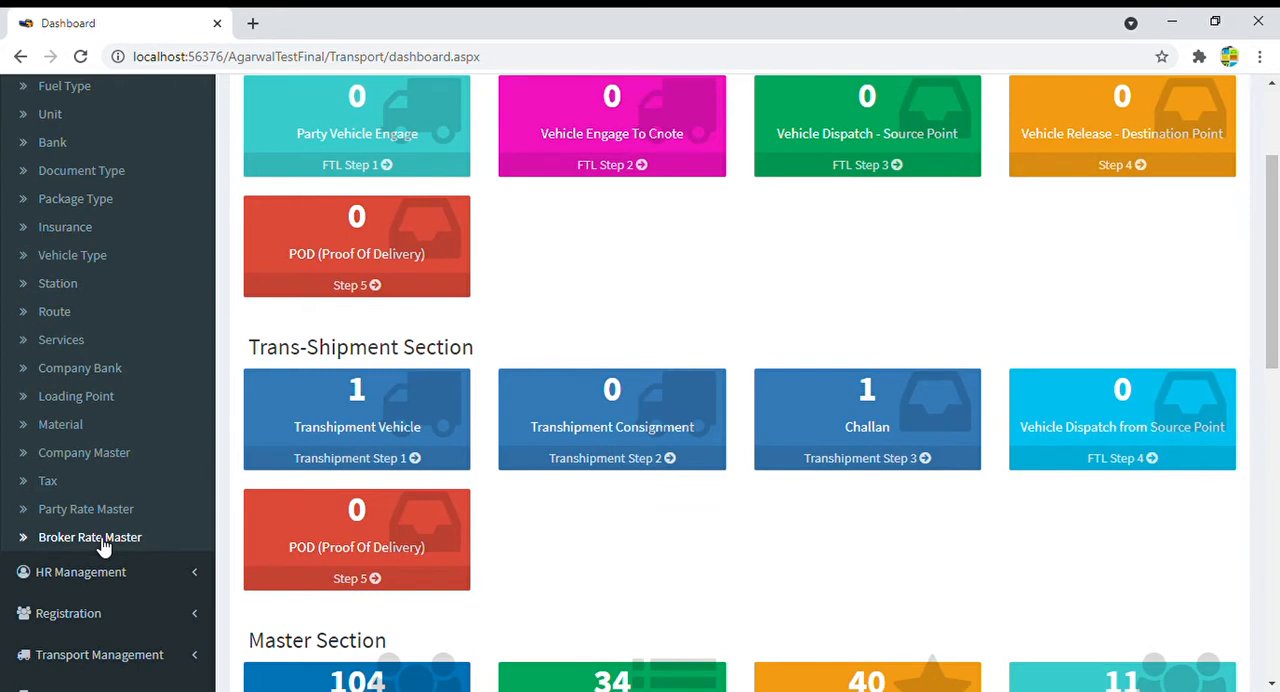
{"action": "scroll", "coordinate": [120, 350], "scroll_direction": "up", "scroll_amount": 2}
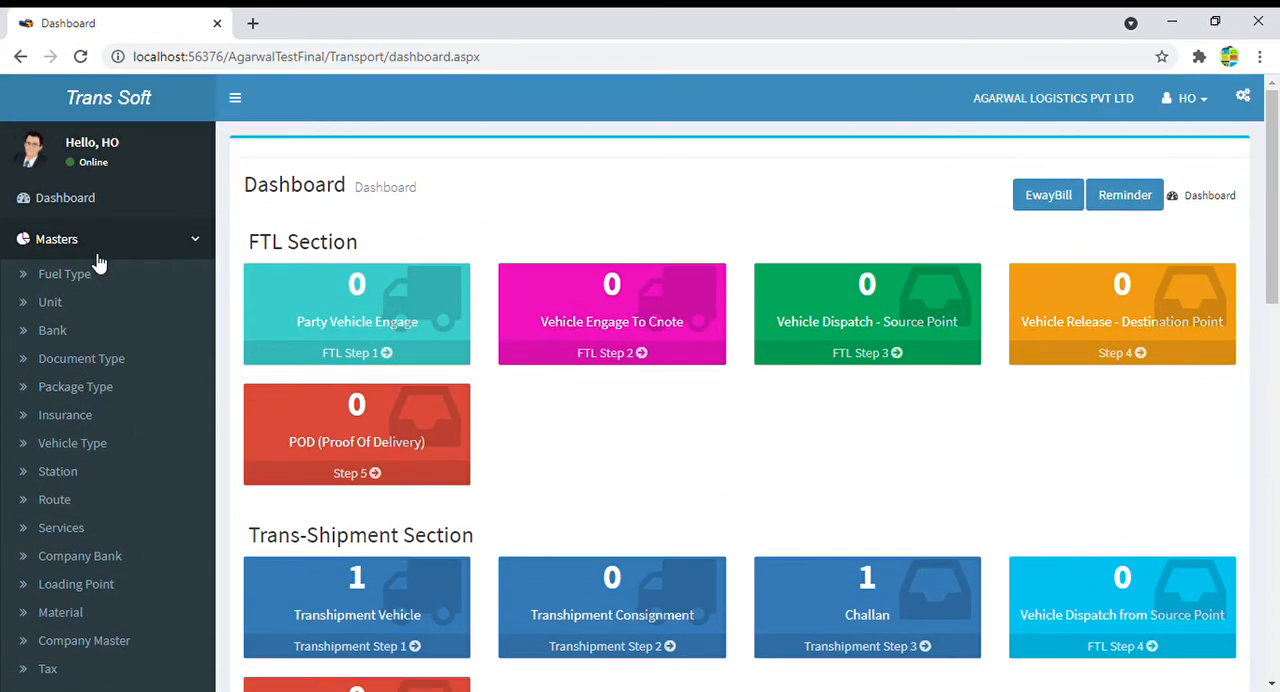
{"action": "left_click", "coordinate": [89, 244]}
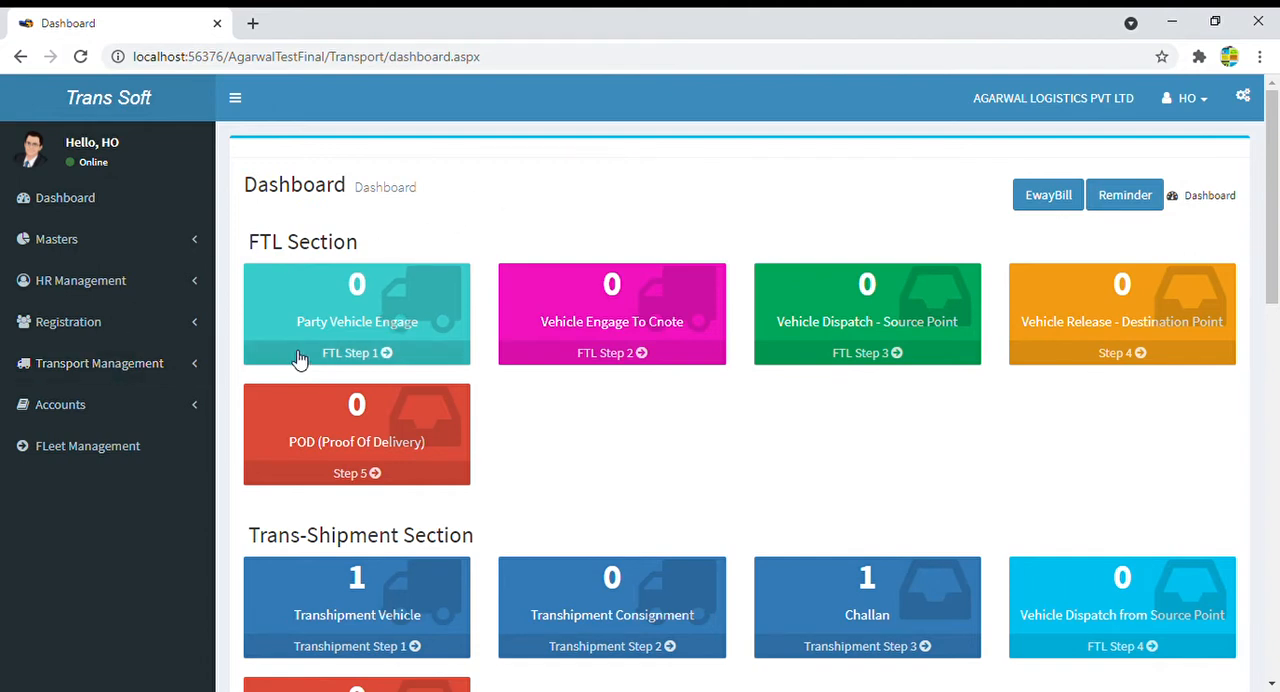
- Start a new vehicle engage entry from Party Vehicle Engage and set Vehicle Taken to Hire
{"action": "left_click", "coordinate": [367, 330]}
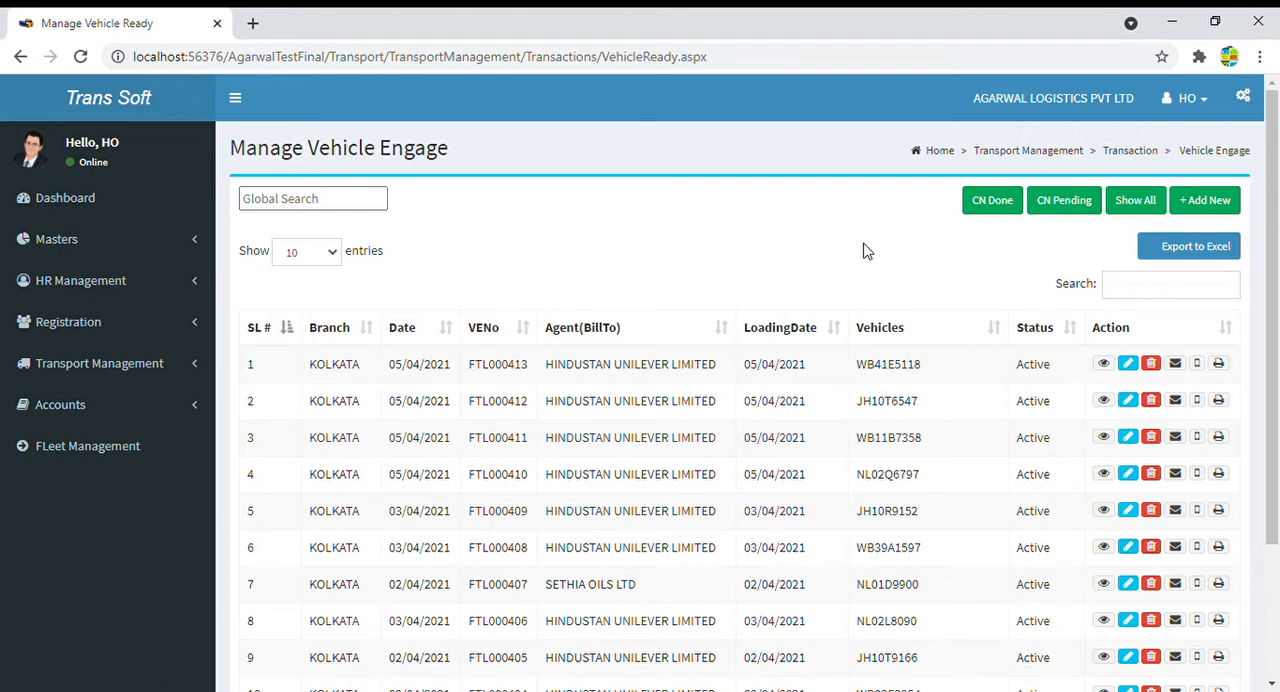
{"action": "left_click", "coordinate": [1213, 203]}
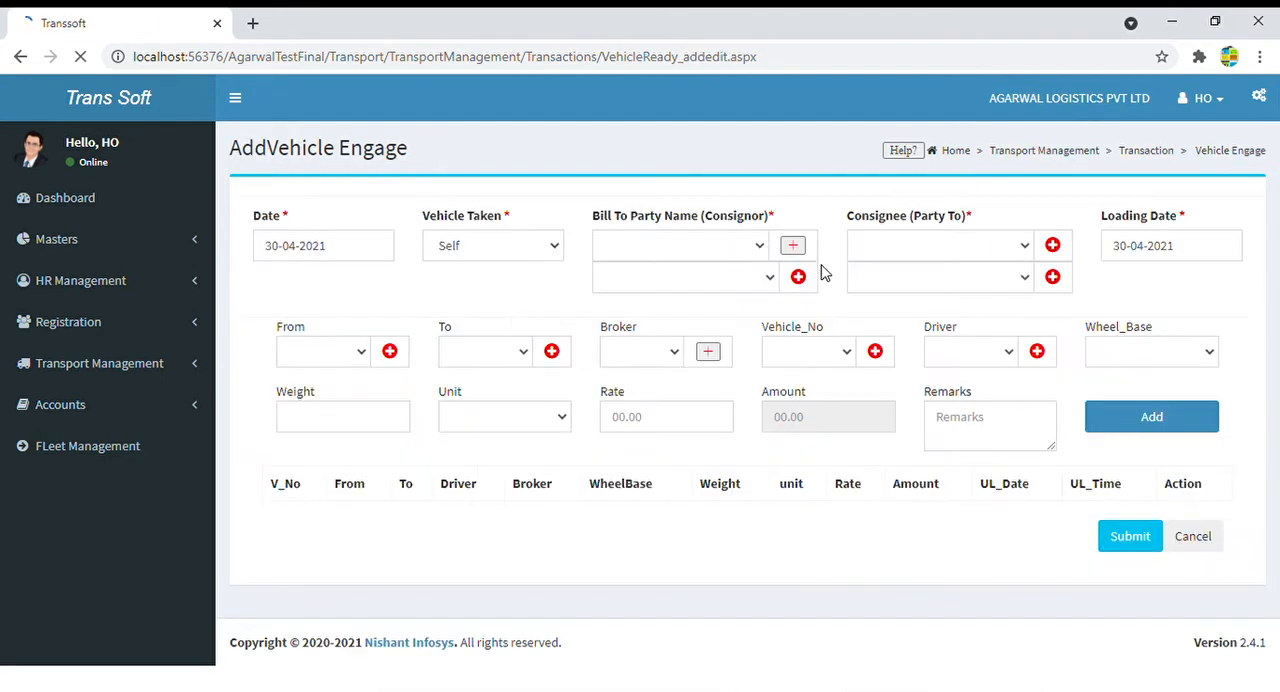
{"action": "left_click", "coordinate": [348, 259]}
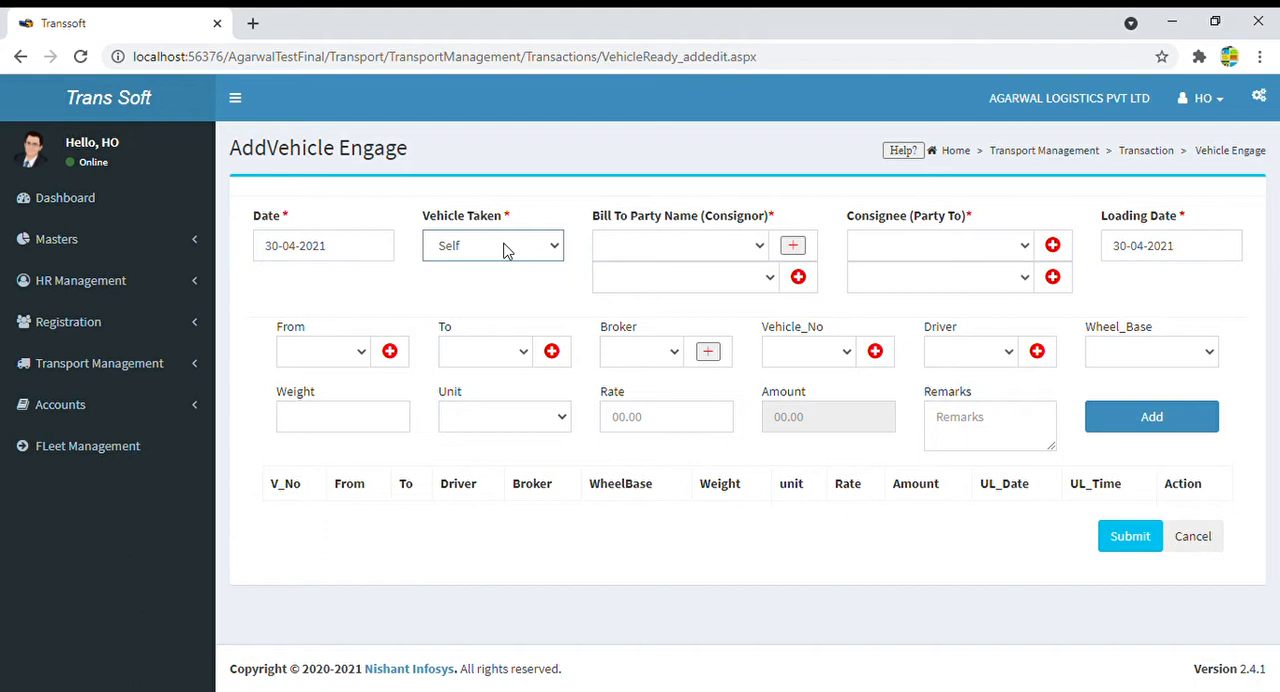
{"action": "key", "text": "Down"}
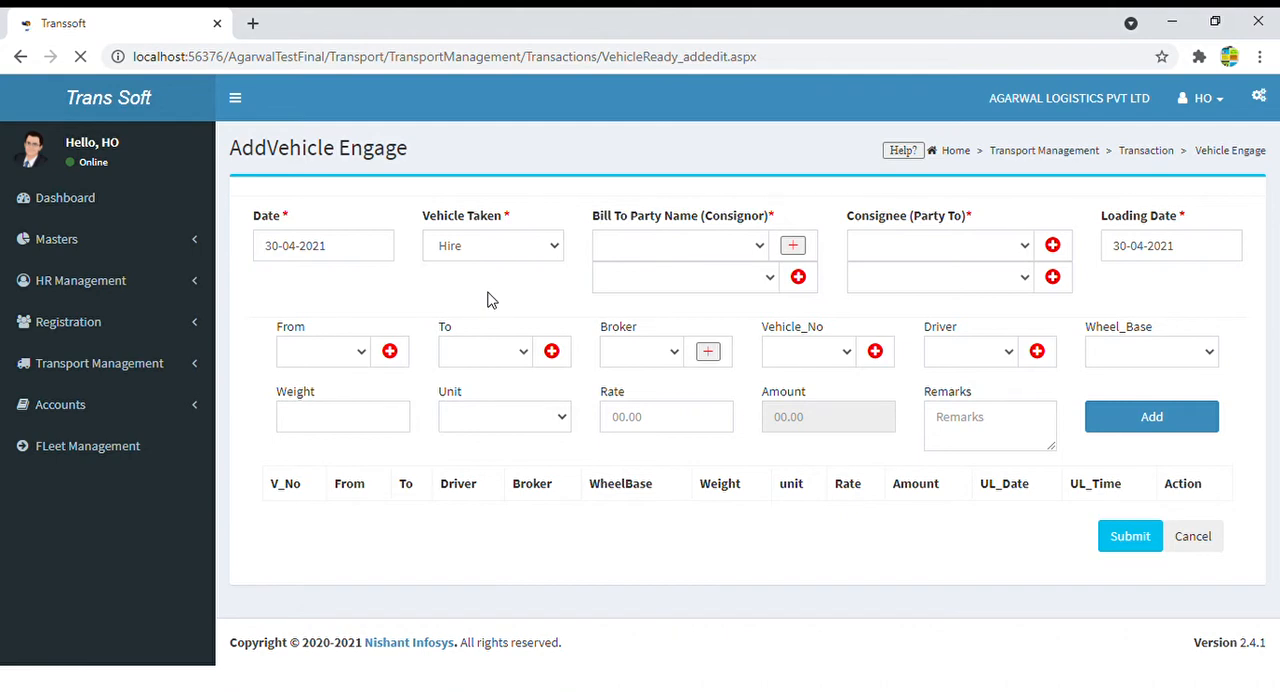
- Choose HINDUSTAN UNILEVER as the bill-to party with its PATH-HINDUSTAN UNILEV consignor entry
{"action": "left_click", "coordinate": [700, 245]}
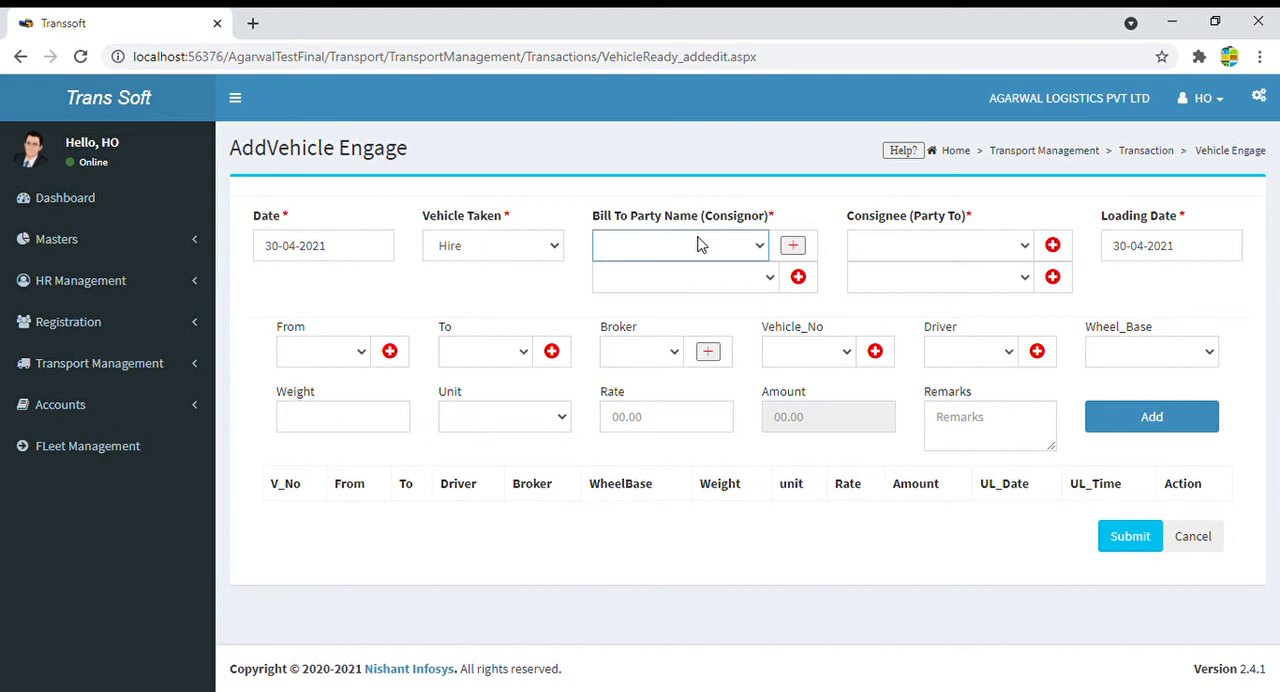
{"action": "left_click", "coordinate": [689, 504]}
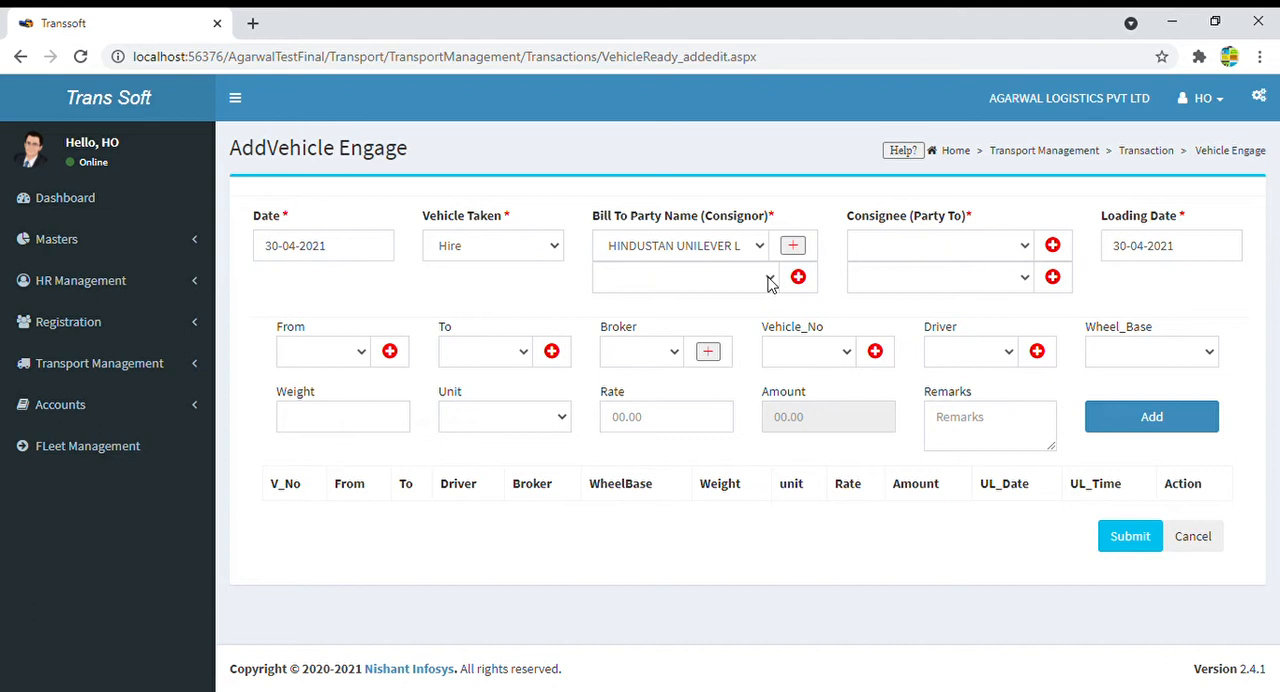
{"action": "left_click", "coordinate": [770, 284]}
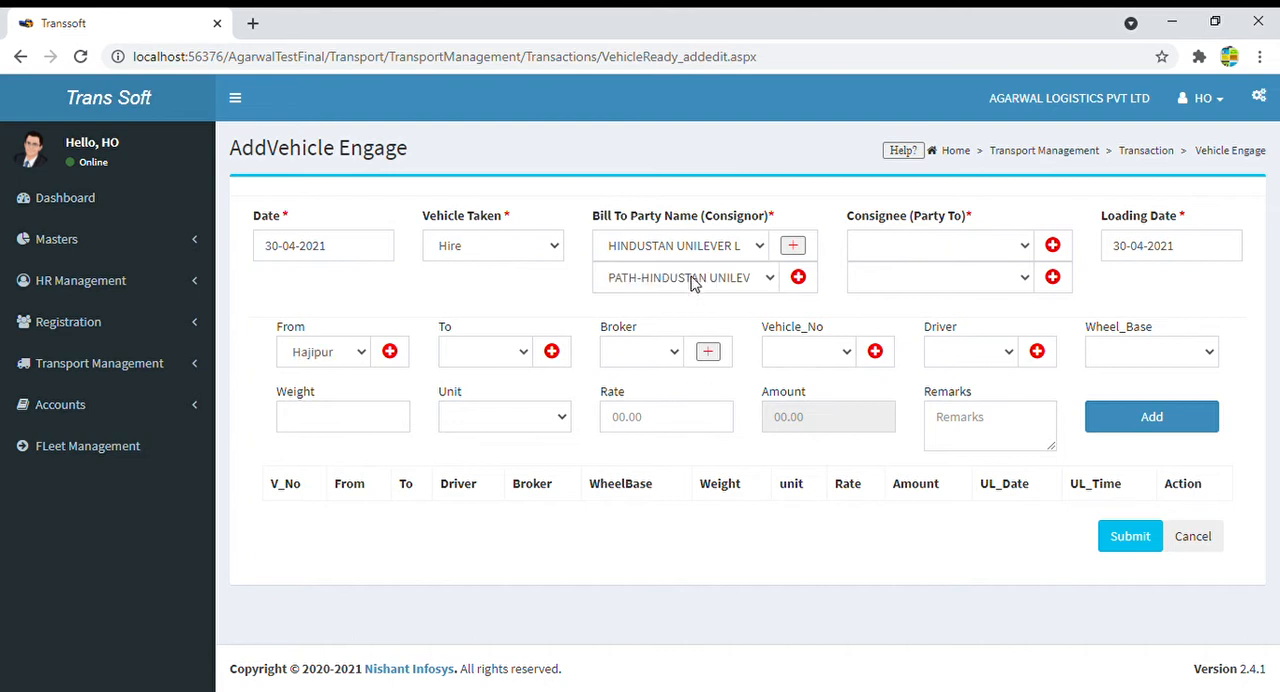
- Check the From station, then change the consignor entry under the bill-to party to UHH-HUL-BENGAL-HALDIA
{"action": "left_click", "coordinate": [308, 359]}
{"action": "left_click", "coordinate": [288, 330]}
{"action": "double_click", "coordinate": [288, 330]}
{"action": "left_click", "coordinate": [694, 277]}
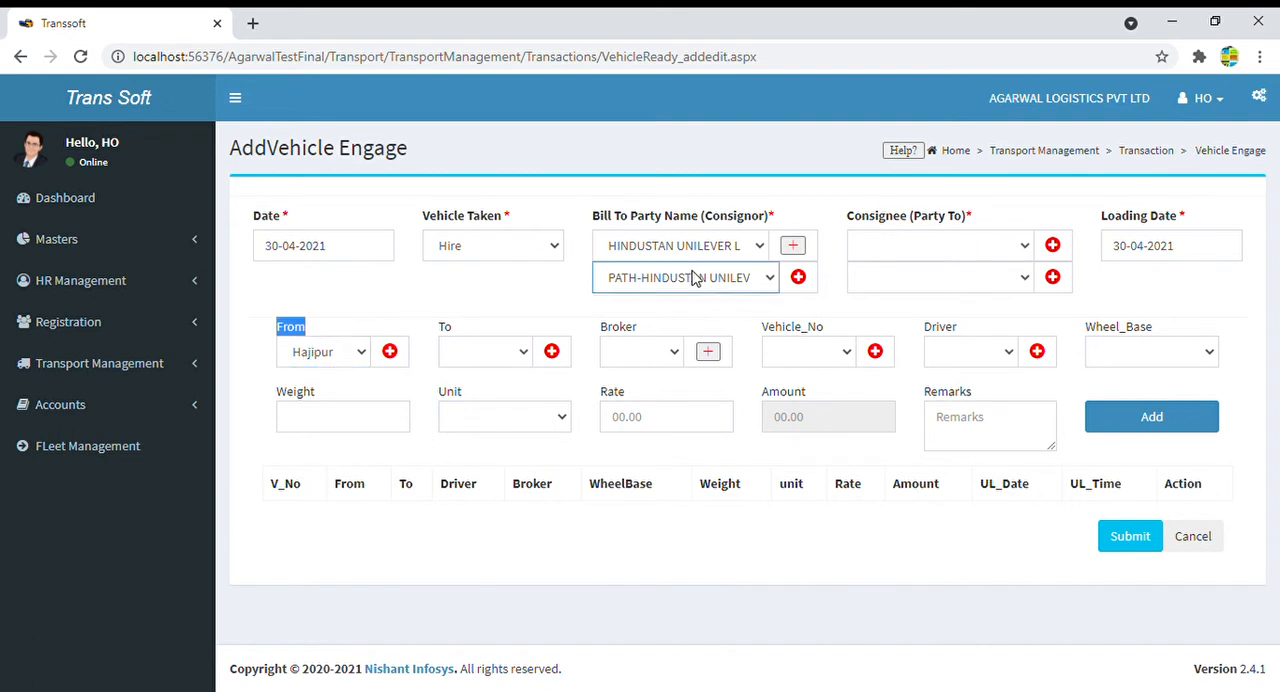
{"action": "left_click", "coordinate": [686, 322]}
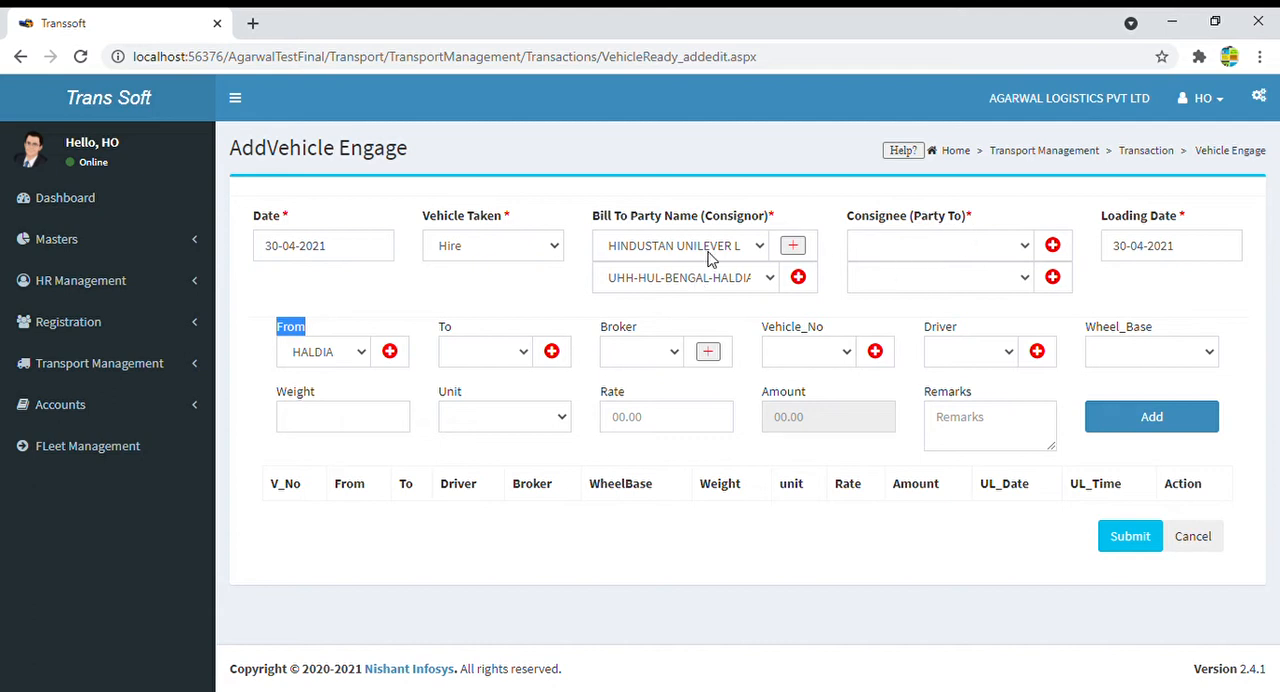
- Choose BHARAT ENTERPRISES as the consignee and check the To station and the loading date
{"action": "left_click", "coordinate": [925, 254]}
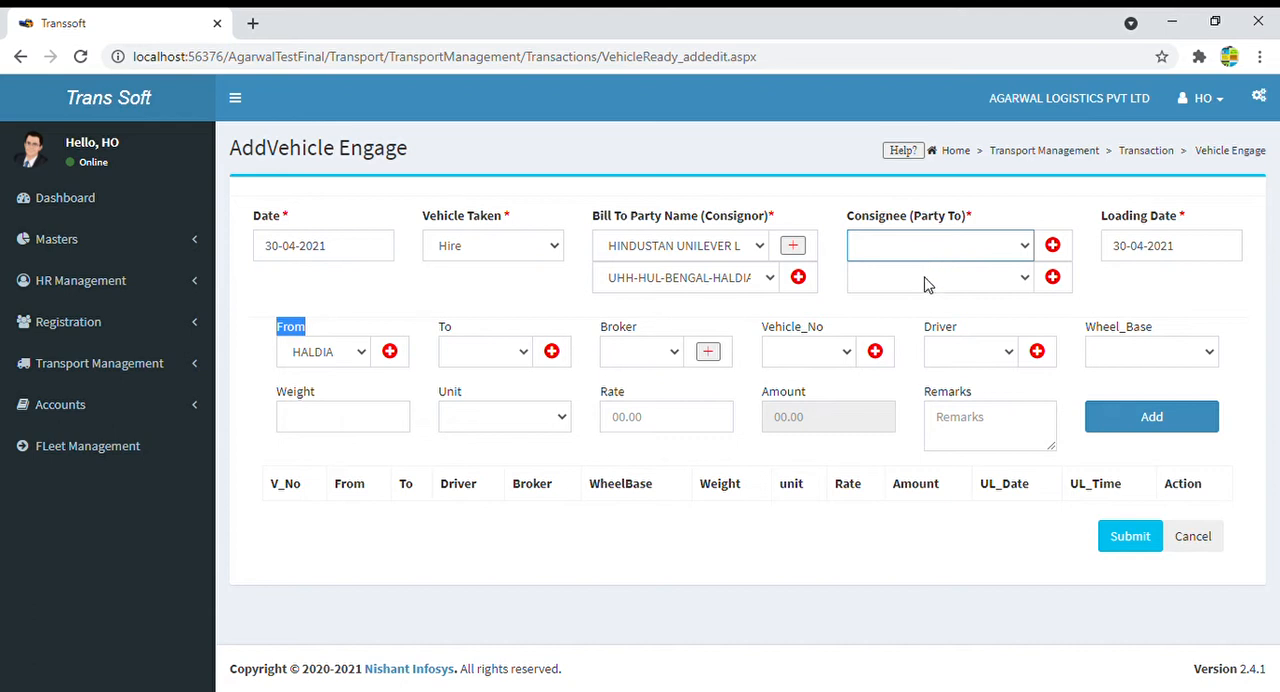
{"action": "left_click", "coordinate": [928, 414]}
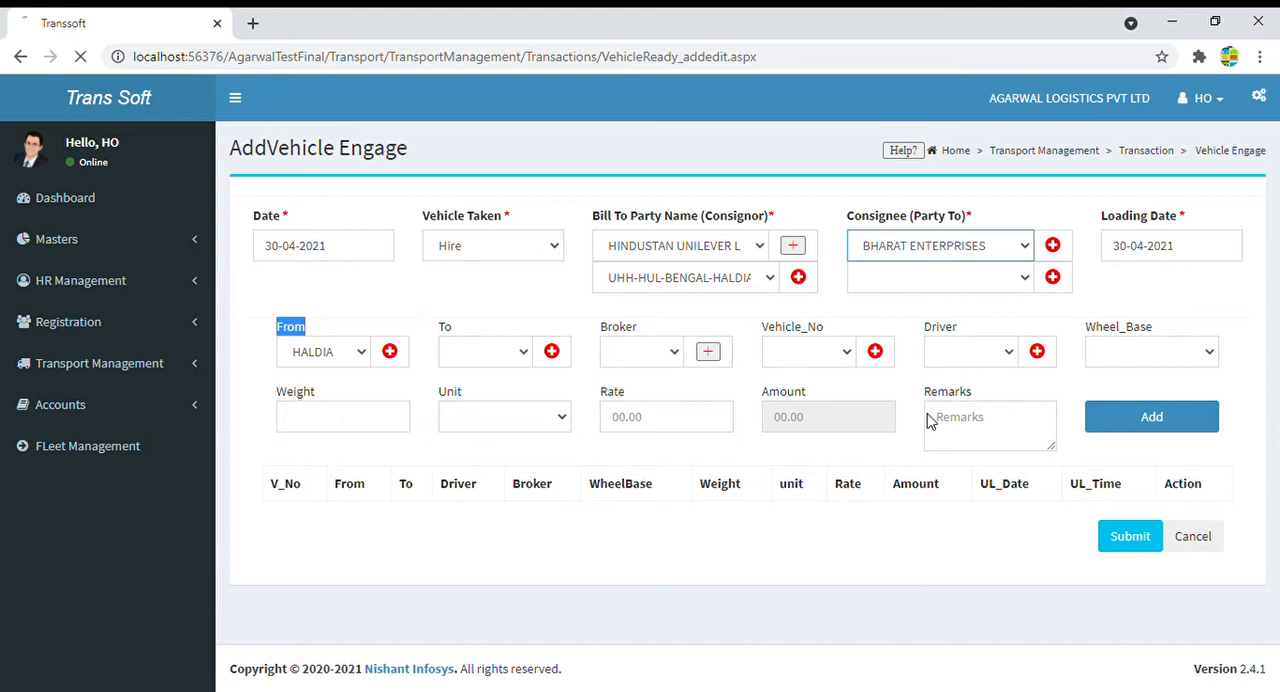
{"action": "left_click", "coordinate": [930, 284]}
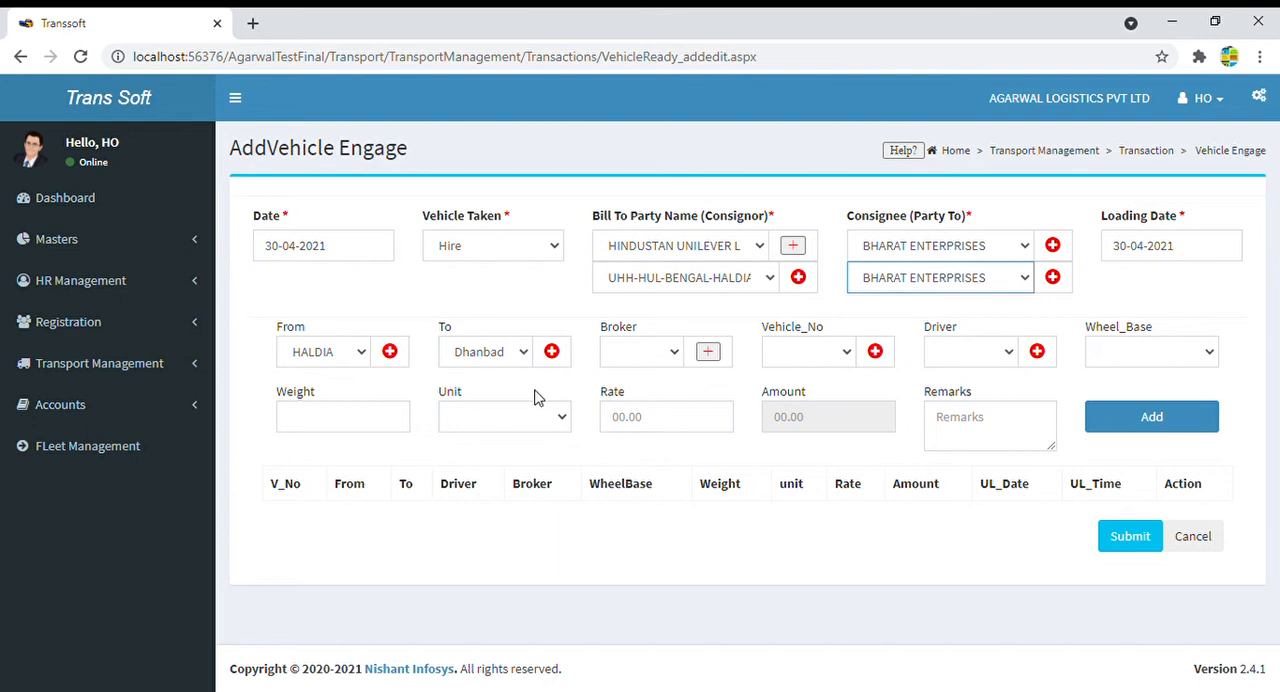
{"action": "double_click", "coordinate": [443, 330]}
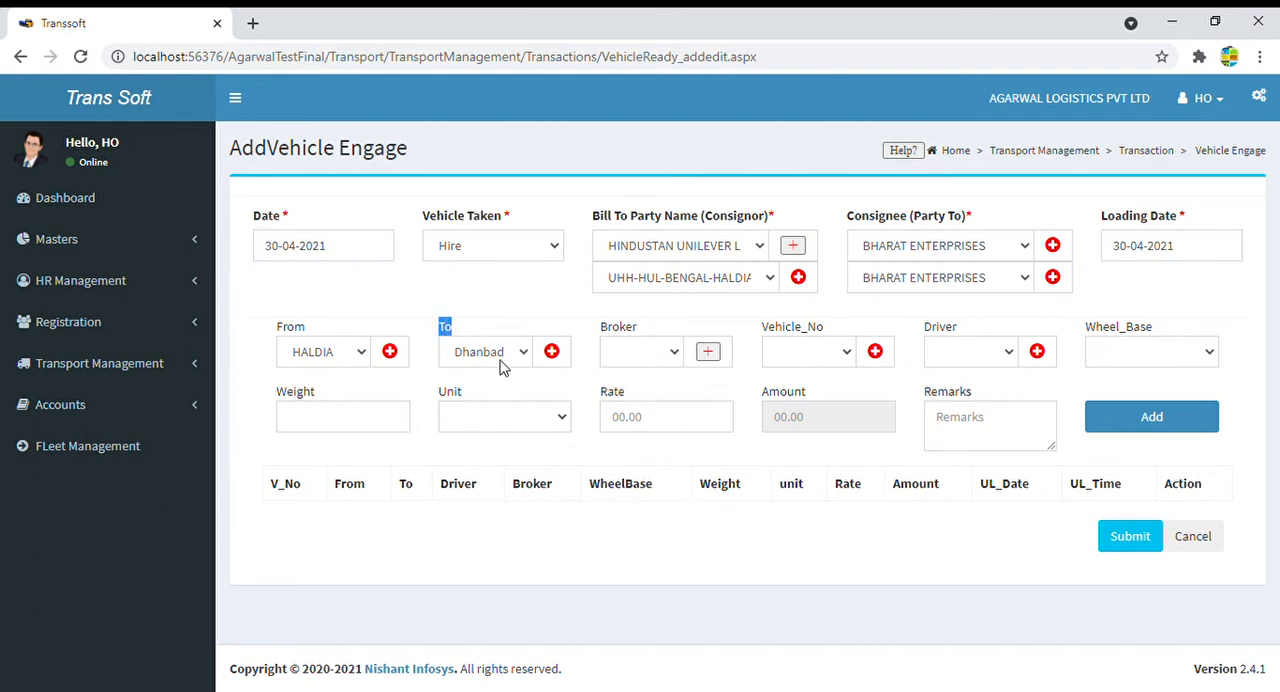
{"action": "left_click", "coordinate": [1199, 253]}
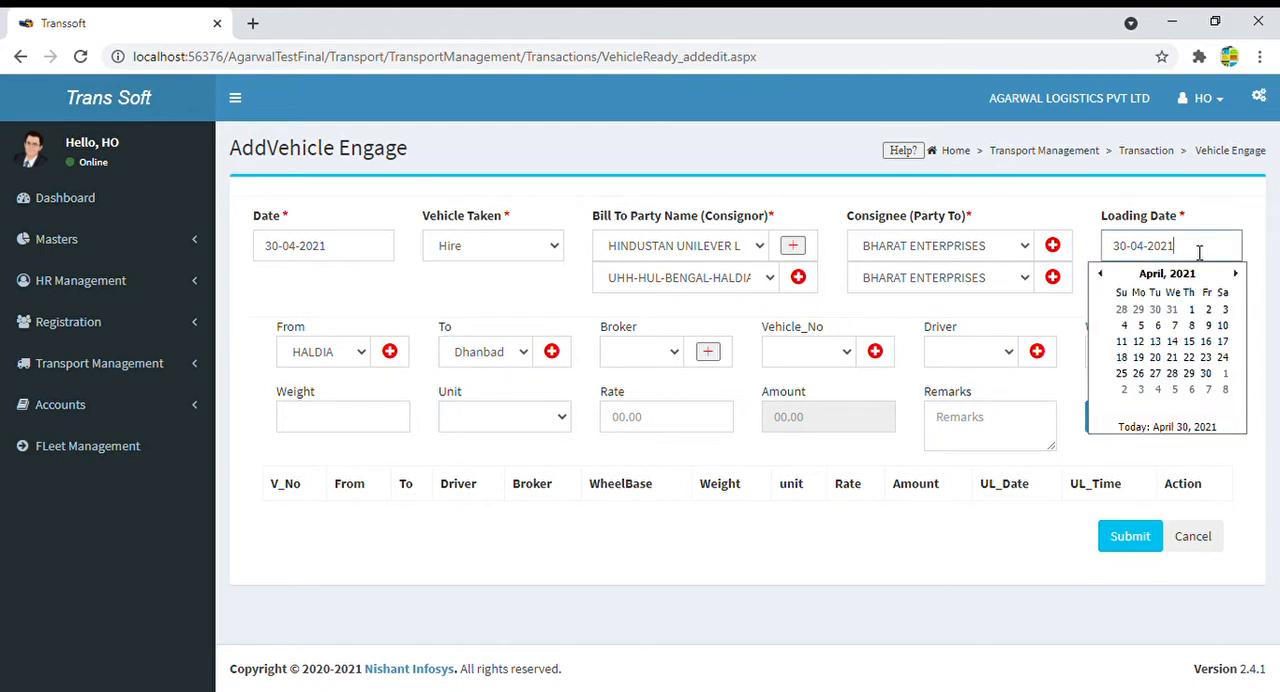
{"action": "left_click", "coordinate": [1055, 300]}
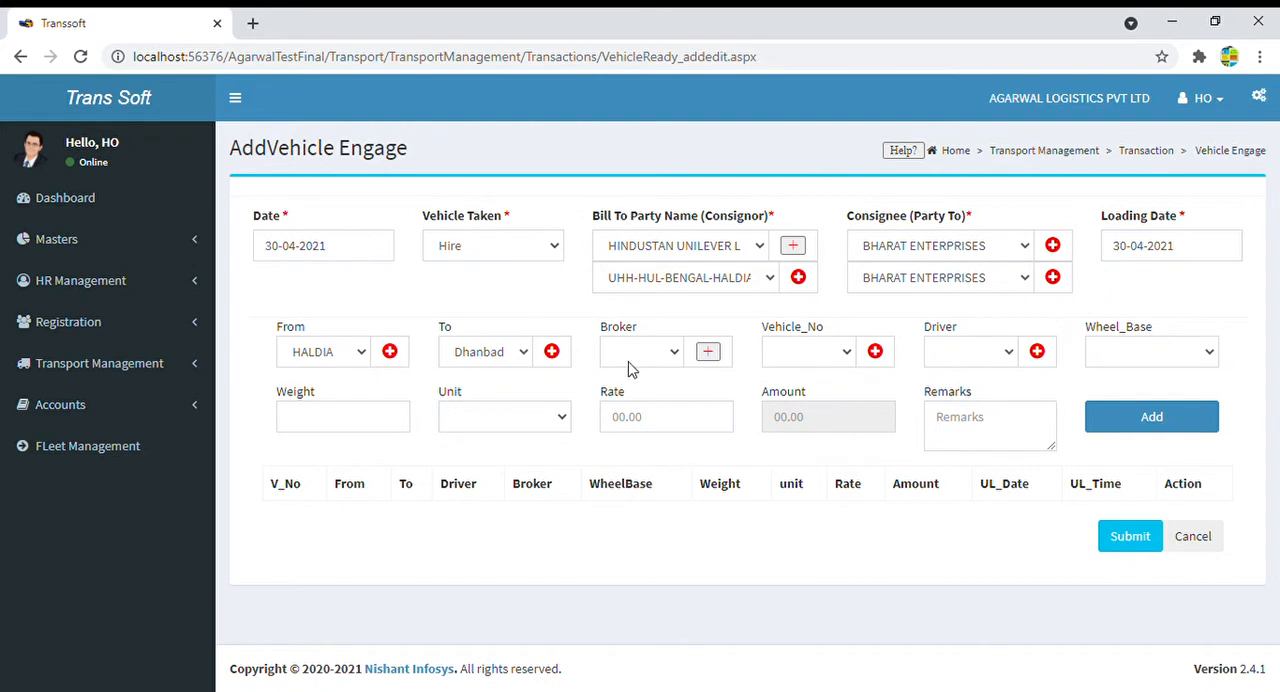
- Select the broker beginning with R.P. RO and the vehicle number beginning with WB70A
{"action": "left_click", "coordinate": [672, 361]}
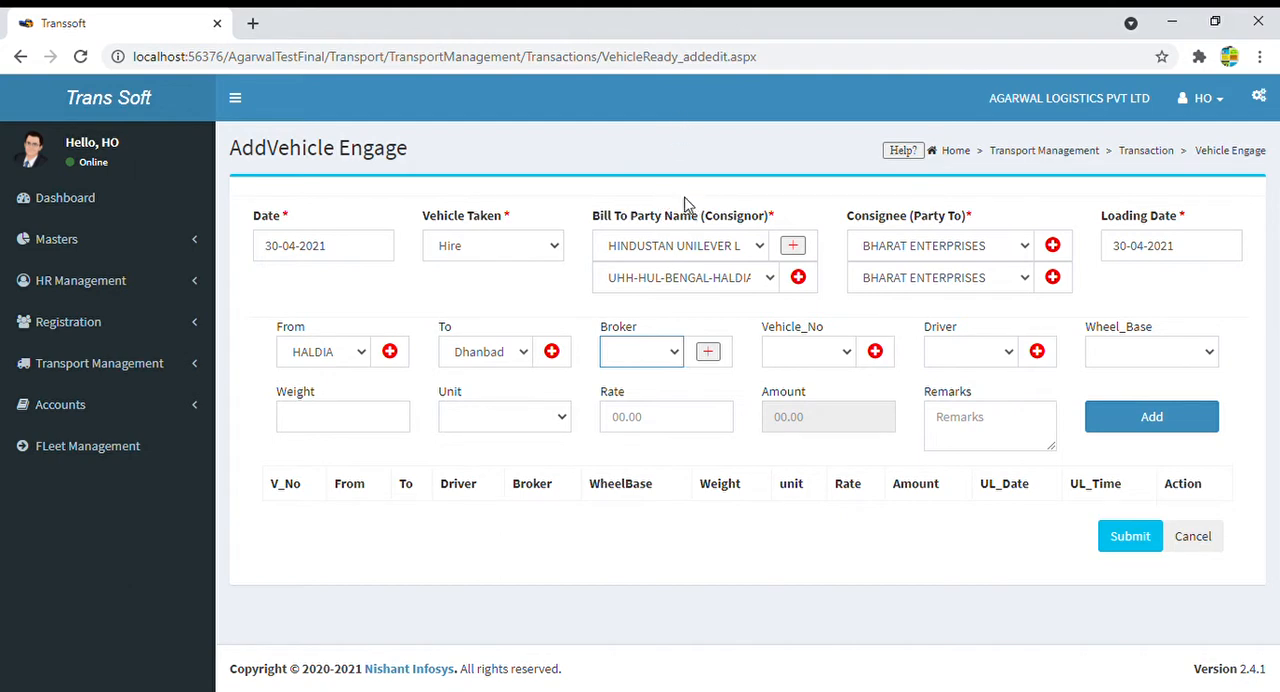
{"action": "left_click", "coordinate": [680, 189]}
{"action": "left_click", "coordinate": [846, 358]}
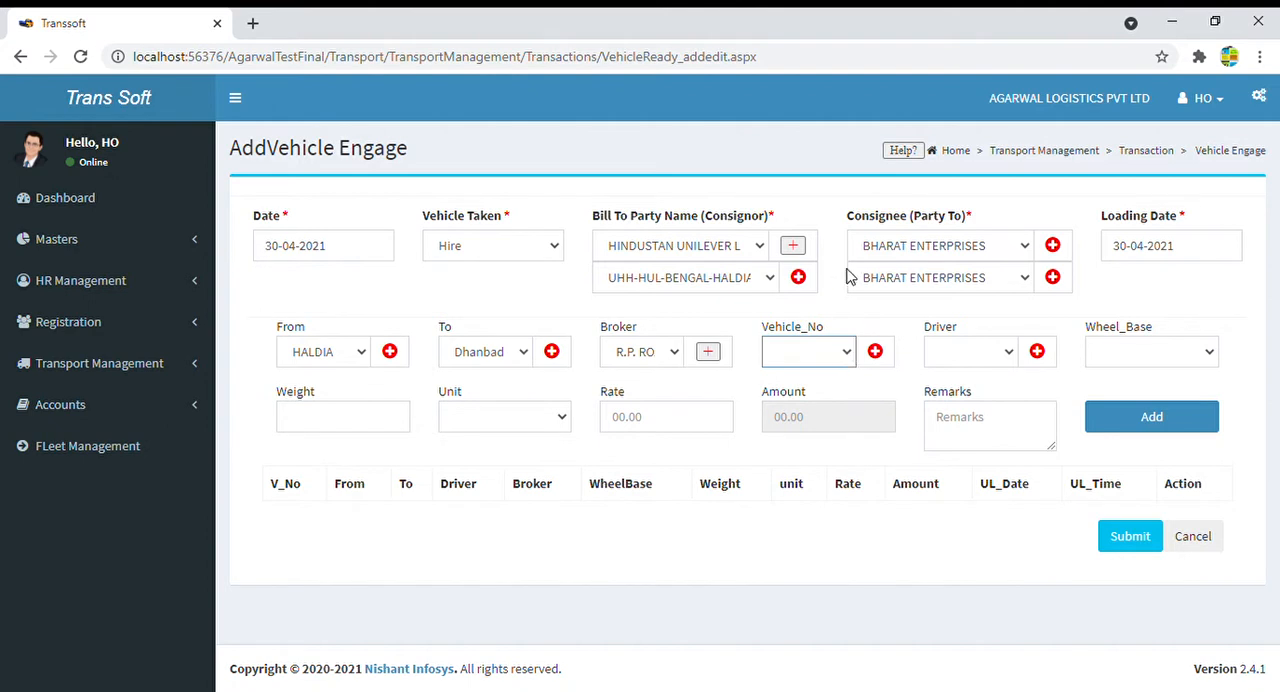
{"action": "left_click", "coordinate": [809, 106]}
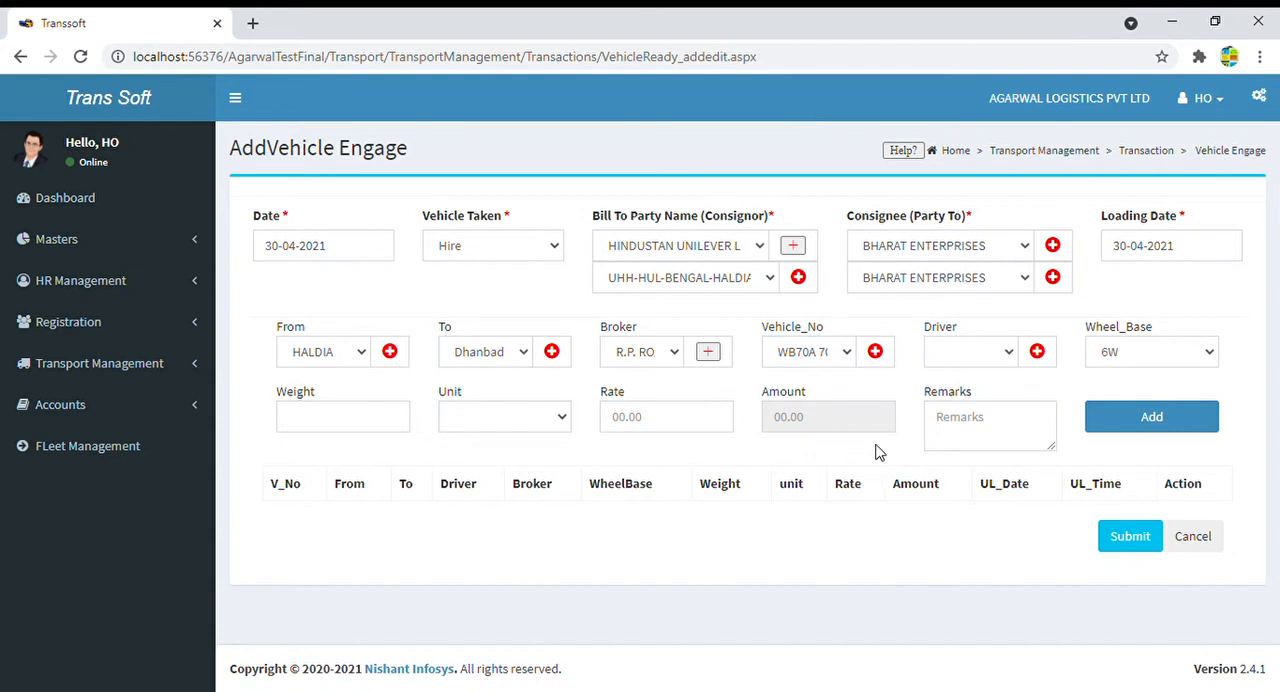
{"action": "left_click", "coordinate": [1147, 360]}
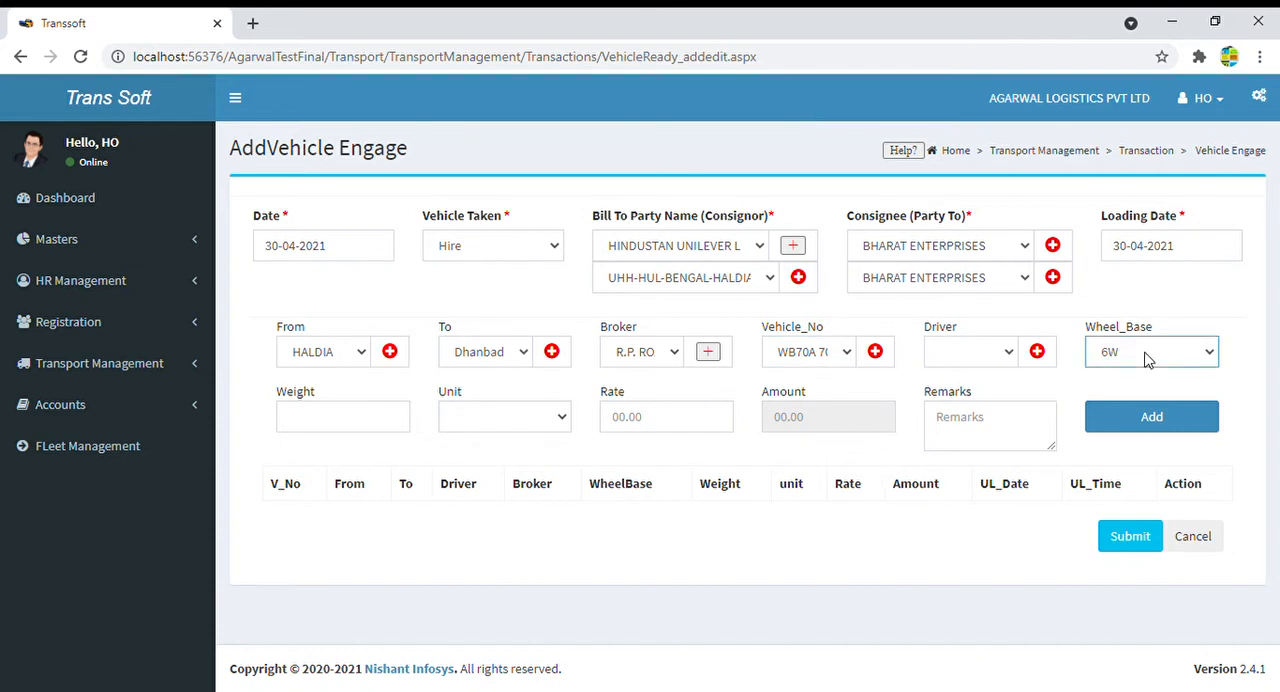
{"action": "left_click", "coordinate": [818, 364]}
{"action": "left_click", "coordinate": [808, 177]}
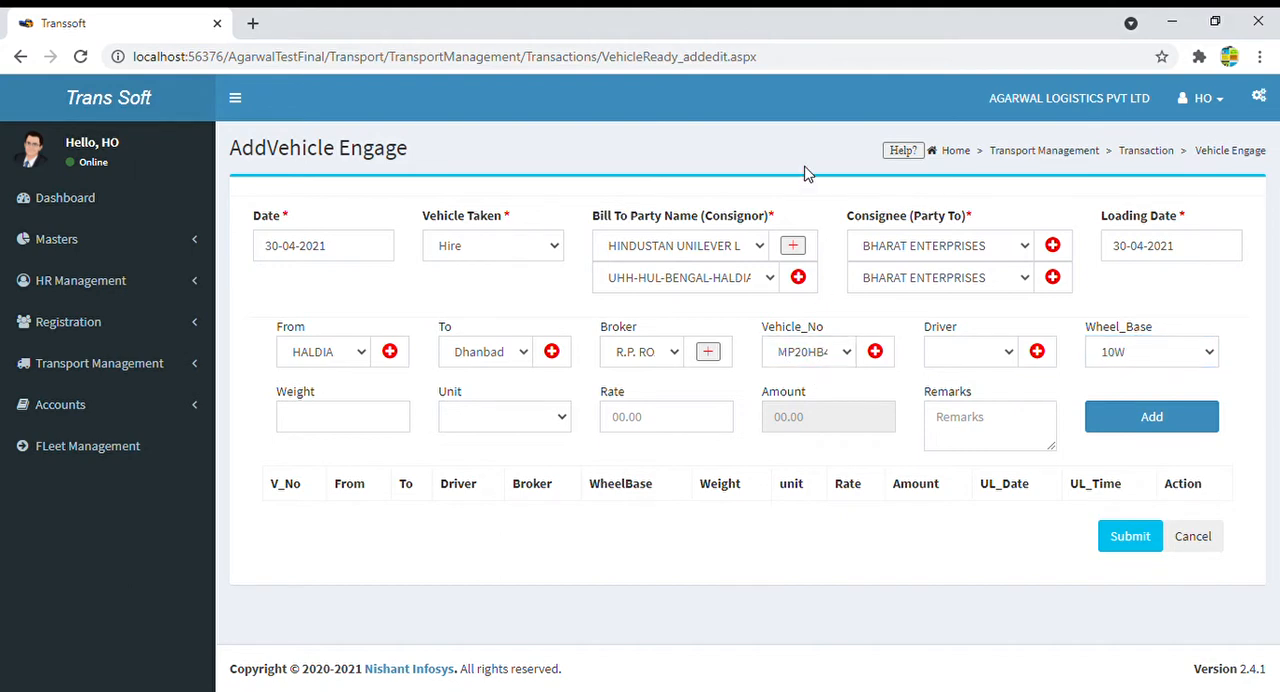
{"action": "left_click", "coordinate": [1176, 359]}
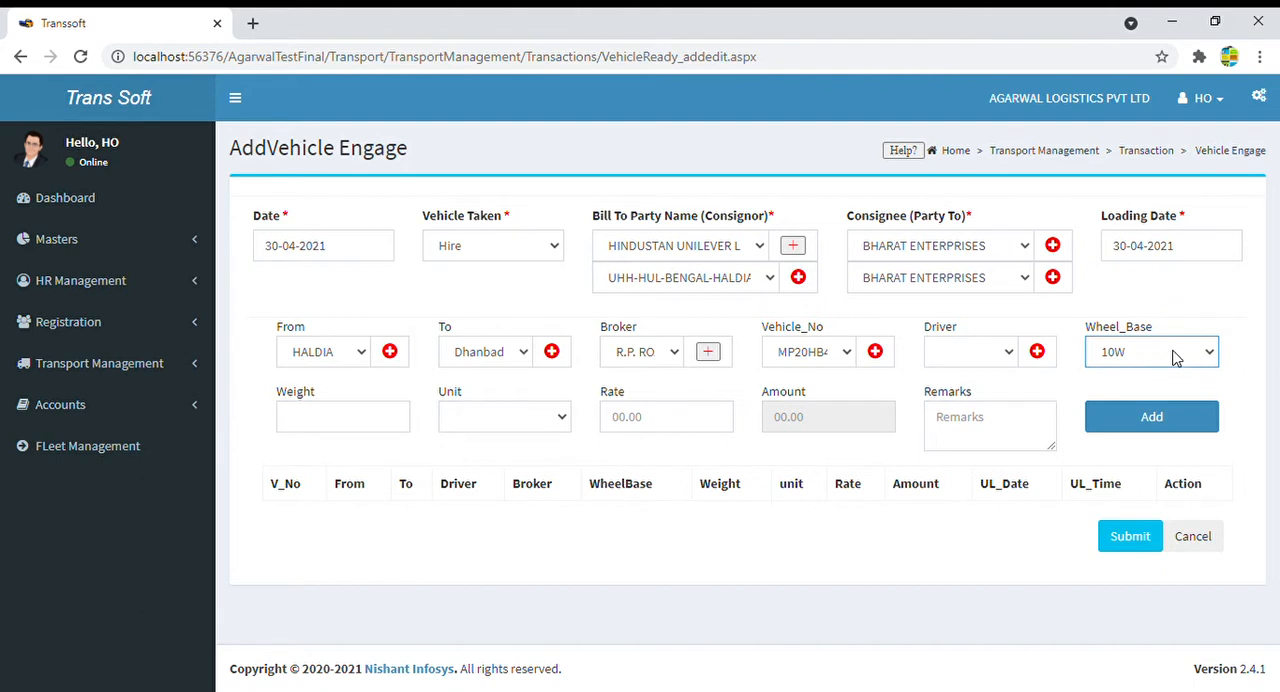
- Select the driver for the vehicle and set the weight to 40 TONS
{"action": "left_click", "coordinate": [968, 360]}
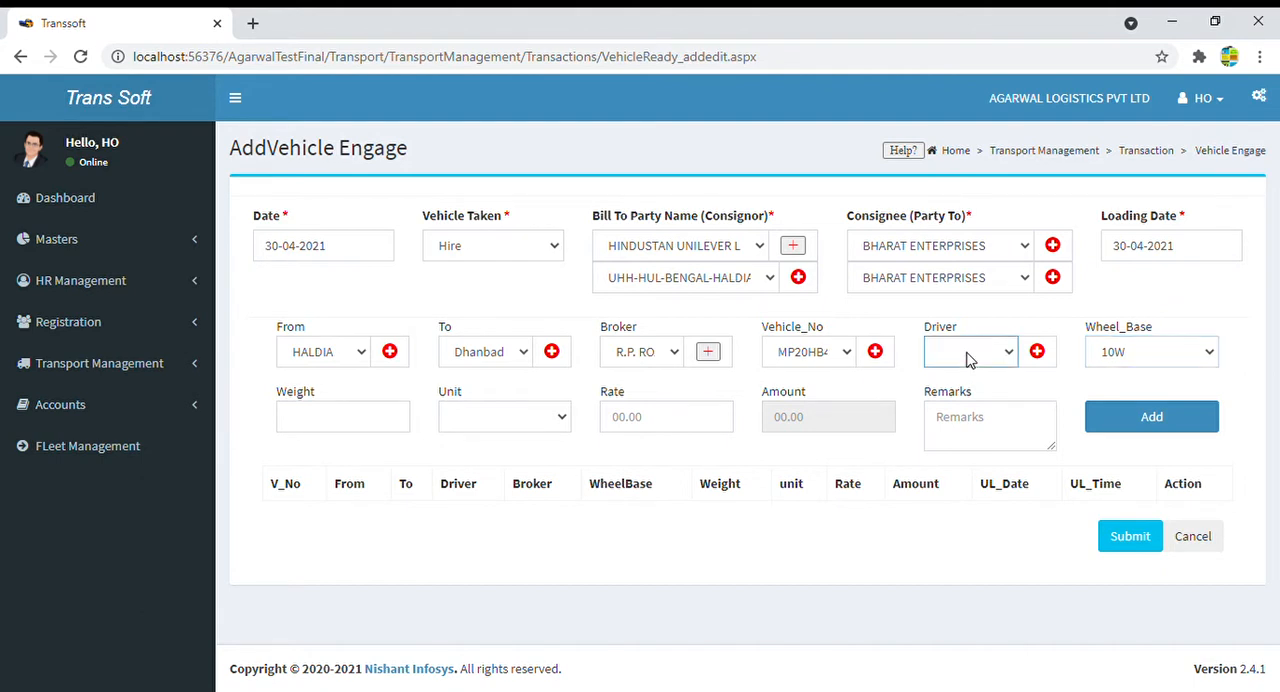
{"action": "left_click", "coordinate": [960, 199]}
{"action": "left_click", "coordinate": [328, 430]}
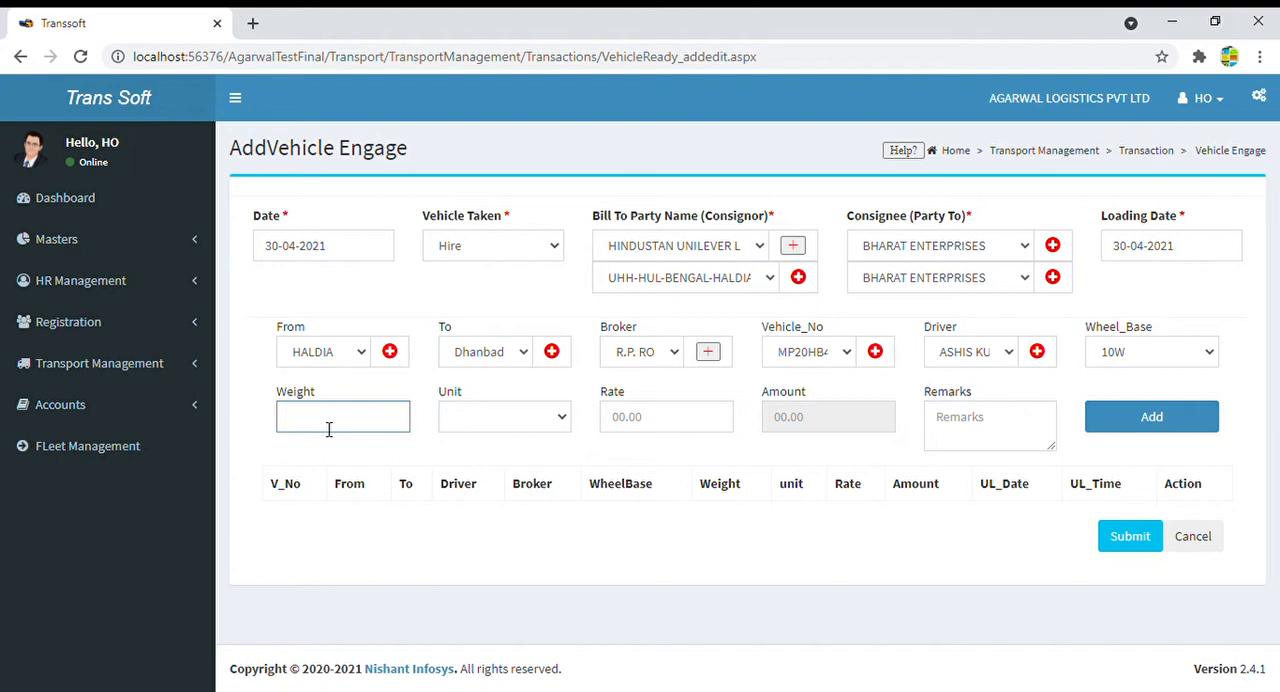
{"action": "left_click", "coordinate": [465, 408]}
{"action": "left_click", "coordinate": [494, 470]}
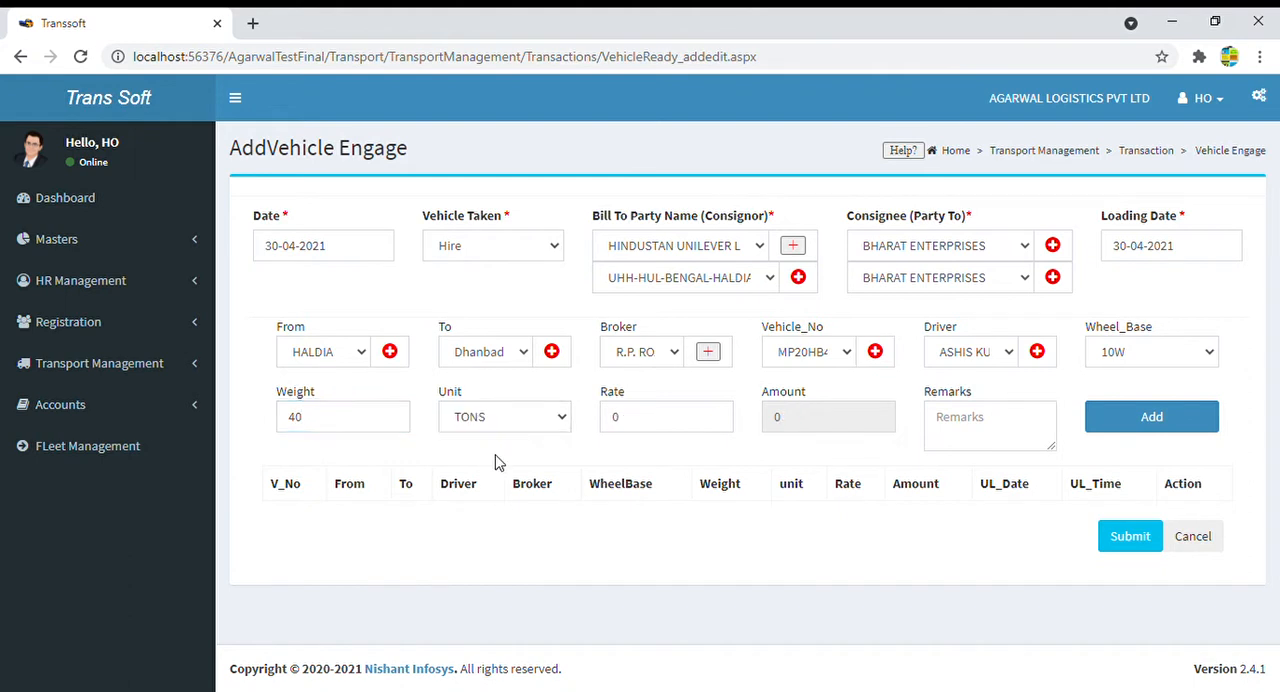
- Open the Party Rate Master in a separate browser tab, leaving the rate field unfilled
{"action": "left_click", "coordinate": [658, 422]}
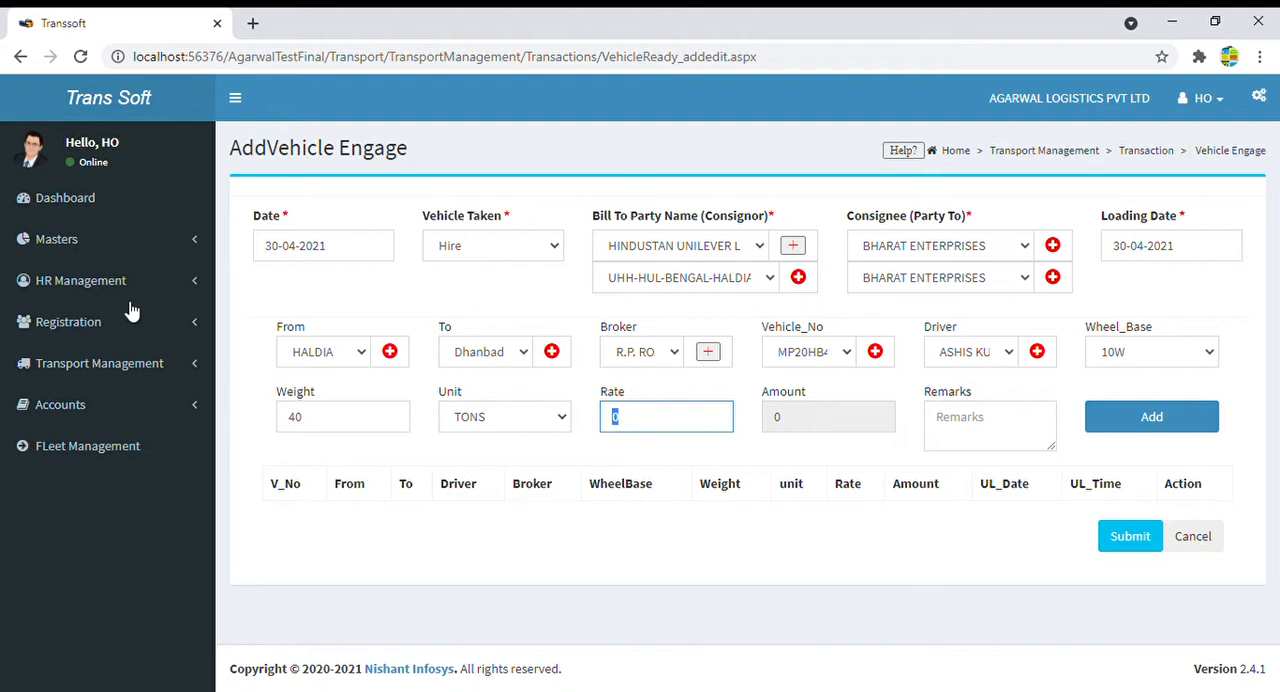
{"action": "left_click", "coordinate": [80, 243]}
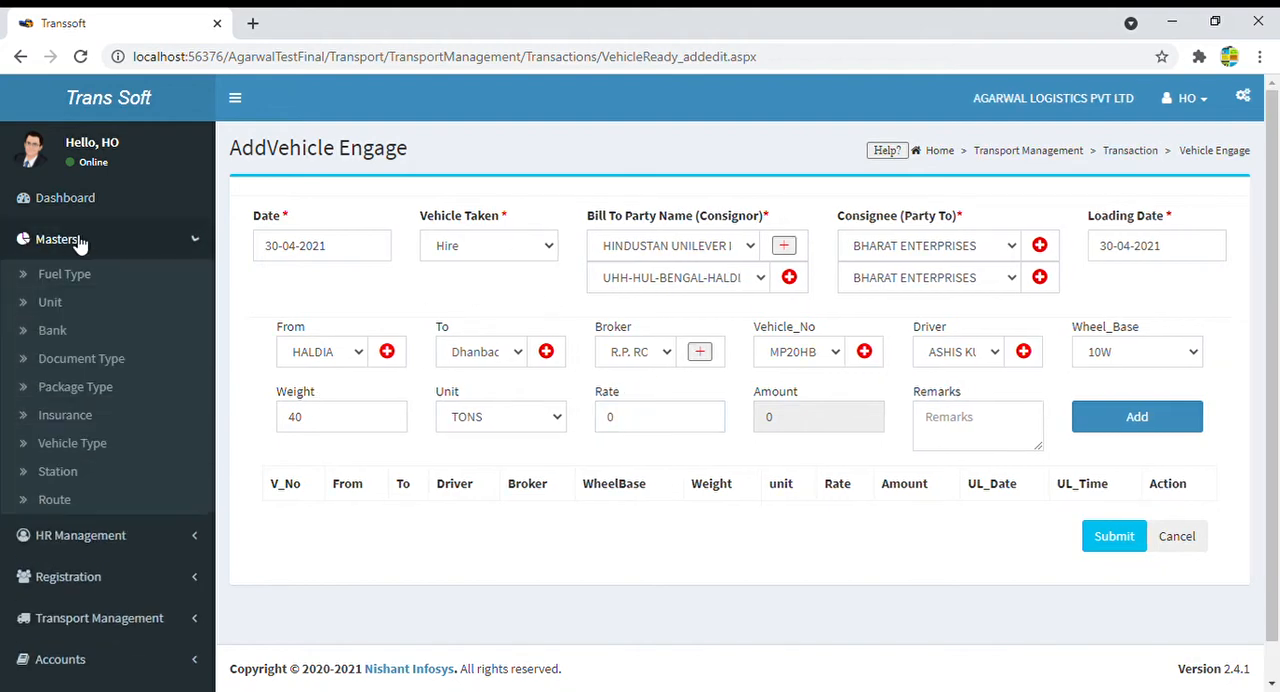
{"action": "scroll", "coordinate": [82, 487], "scroll_direction": "down", "scroll_amount": 2}
{"action": "scroll", "coordinate": [82, 487], "scroll_direction": "down", "scroll_amount": 1}
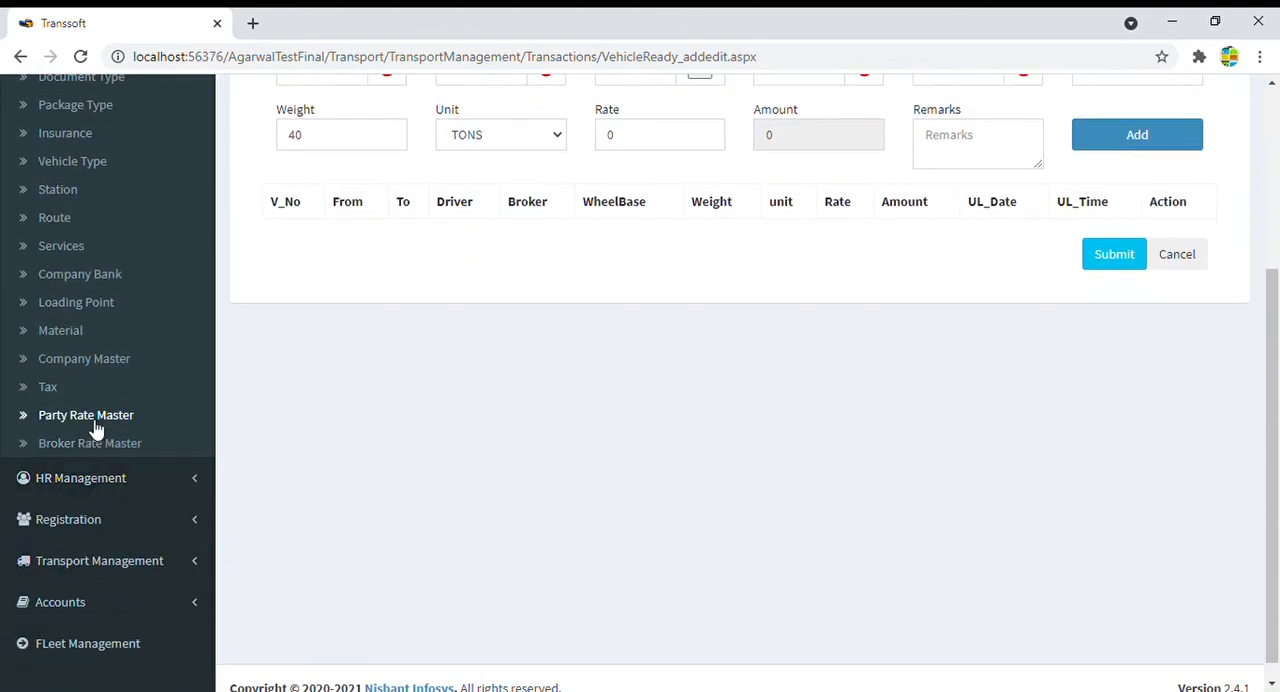
{"action": "middle_click", "coordinate": [116, 423]}
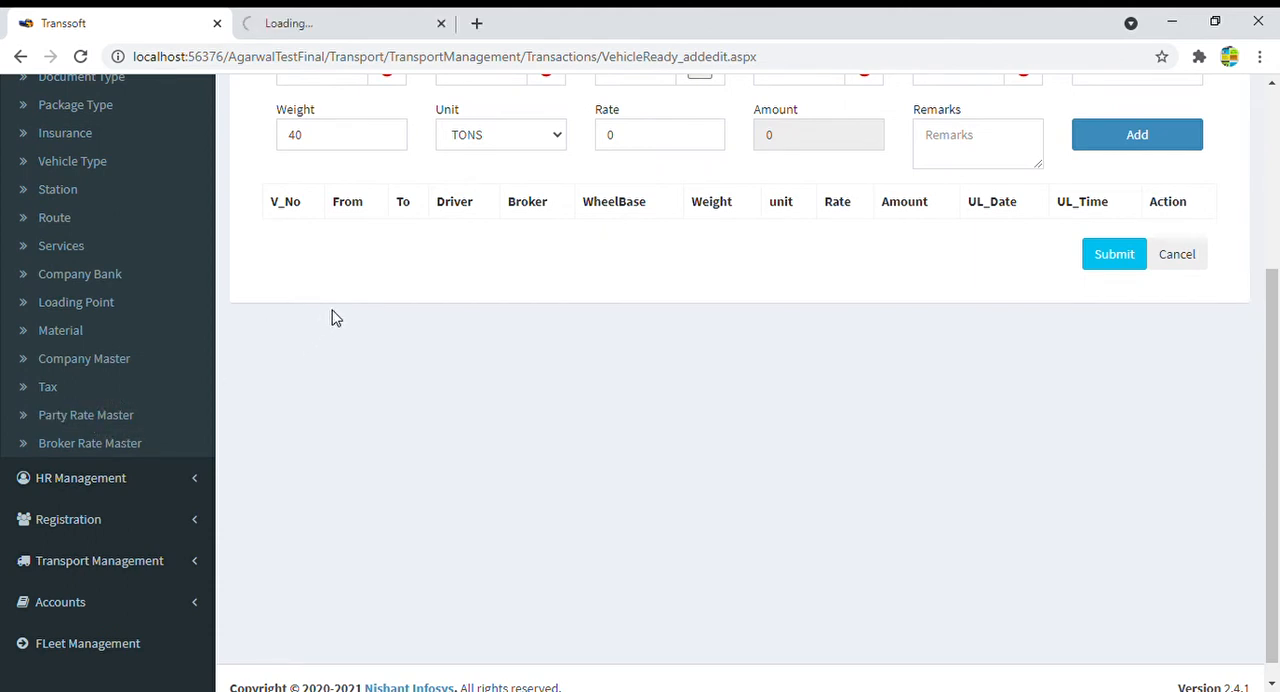
- Examine the party, route, vehicle type, unit and rate of the first record in the Party Rate Master
{"action": "left_click", "coordinate": [345, 25]}
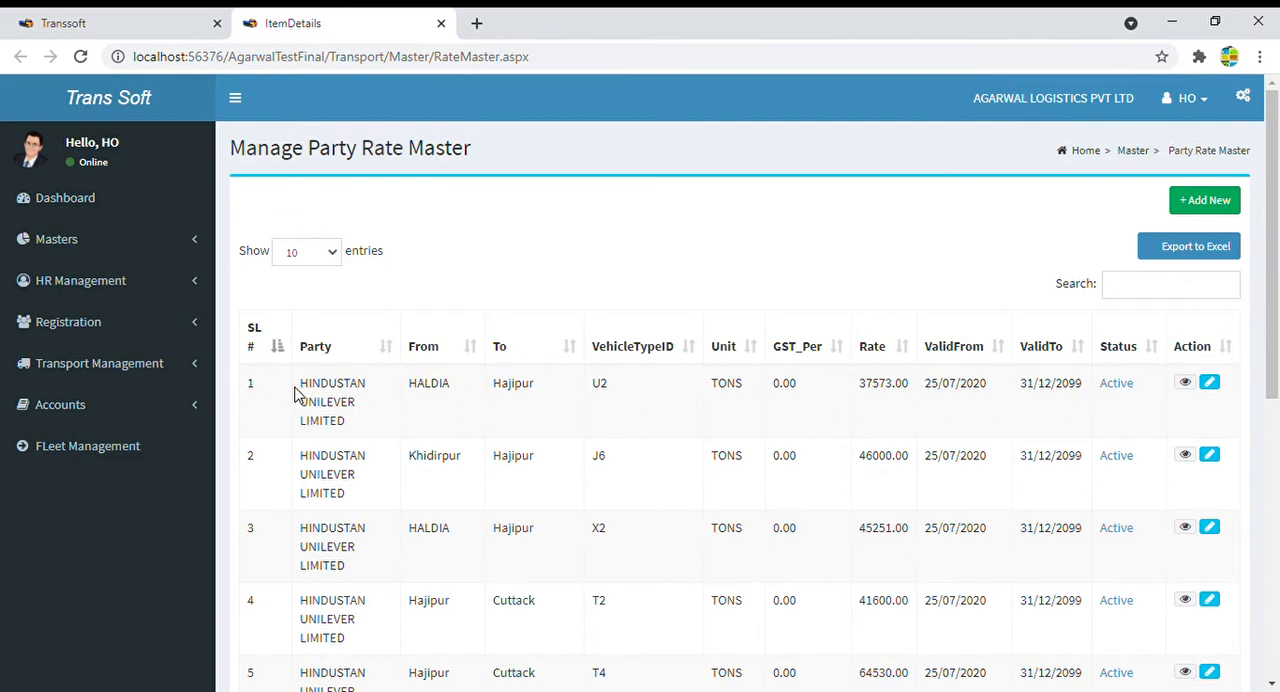
{"action": "left_click_drag", "start_coordinate": [297, 391], "coordinate": [366, 423]}
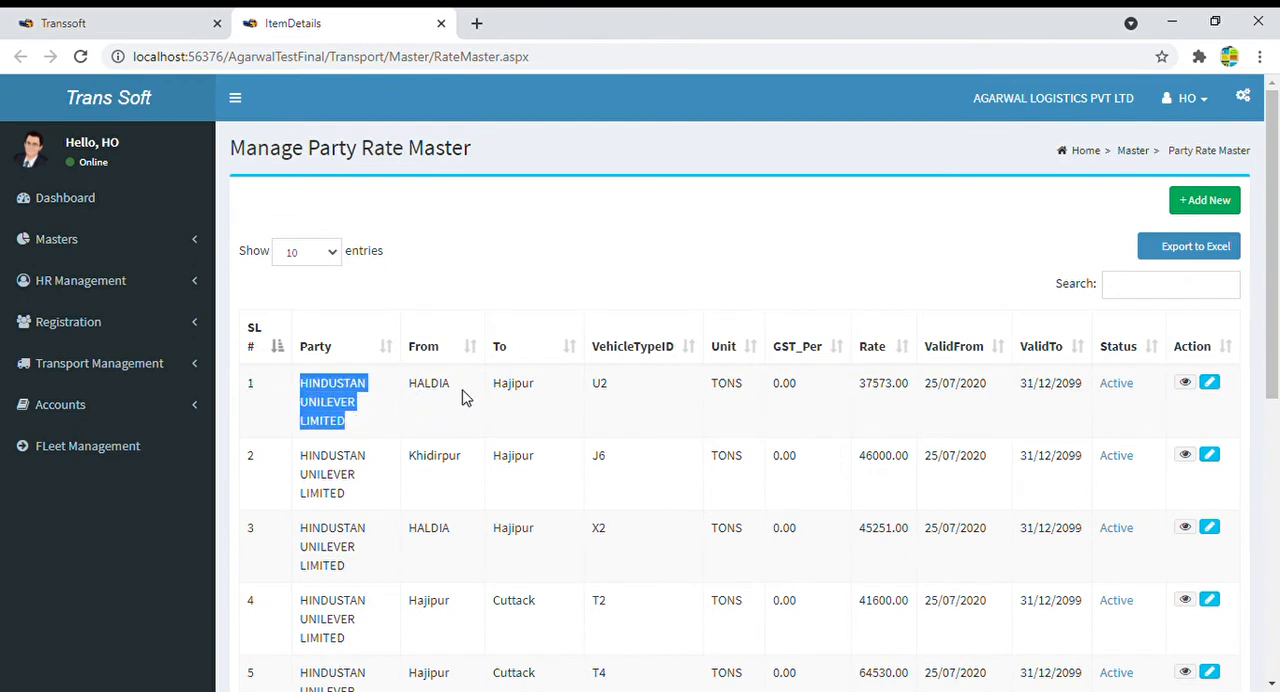
{"action": "left_click_drag", "start_coordinate": [416, 386], "coordinate": [648, 402]}
{"action": "left_click_drag", "start_coordinate": [614, 391], "coordinate": [589, 391]}
{"action": "left_click", "coordinate": [751, 381]}
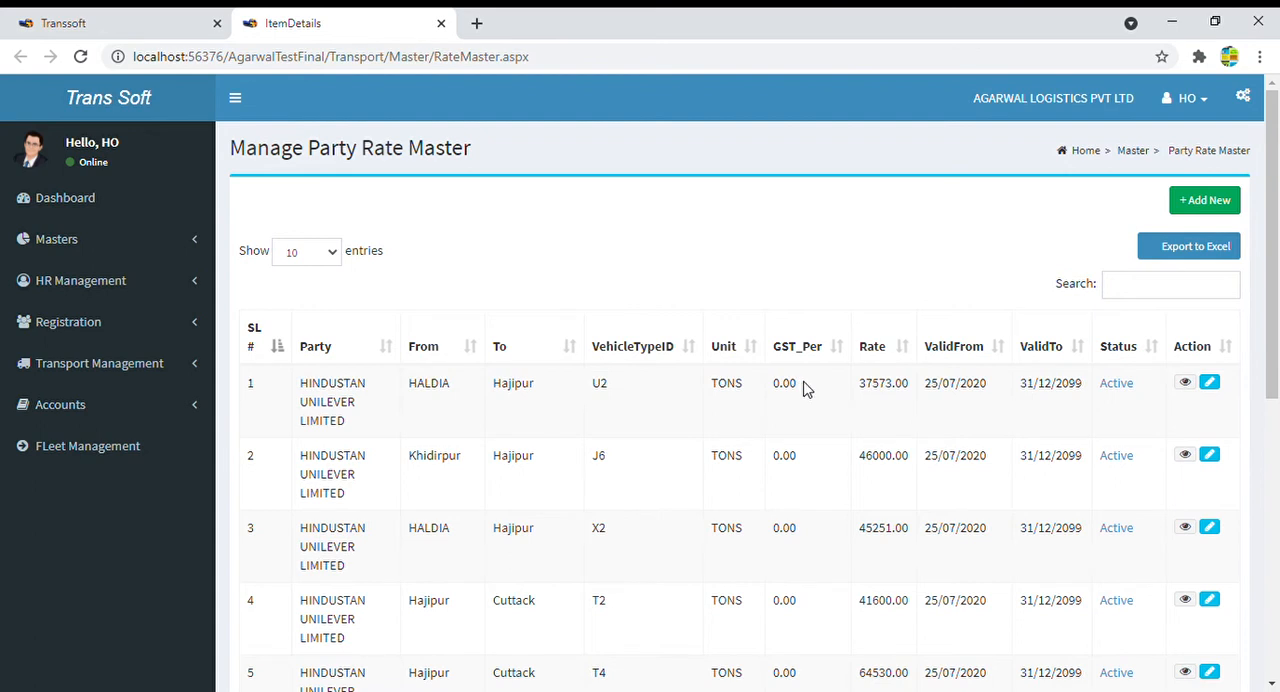
{"action": "left_click_drag", "start_coordinate": [856, 392], "coordinate": [912, 392]}
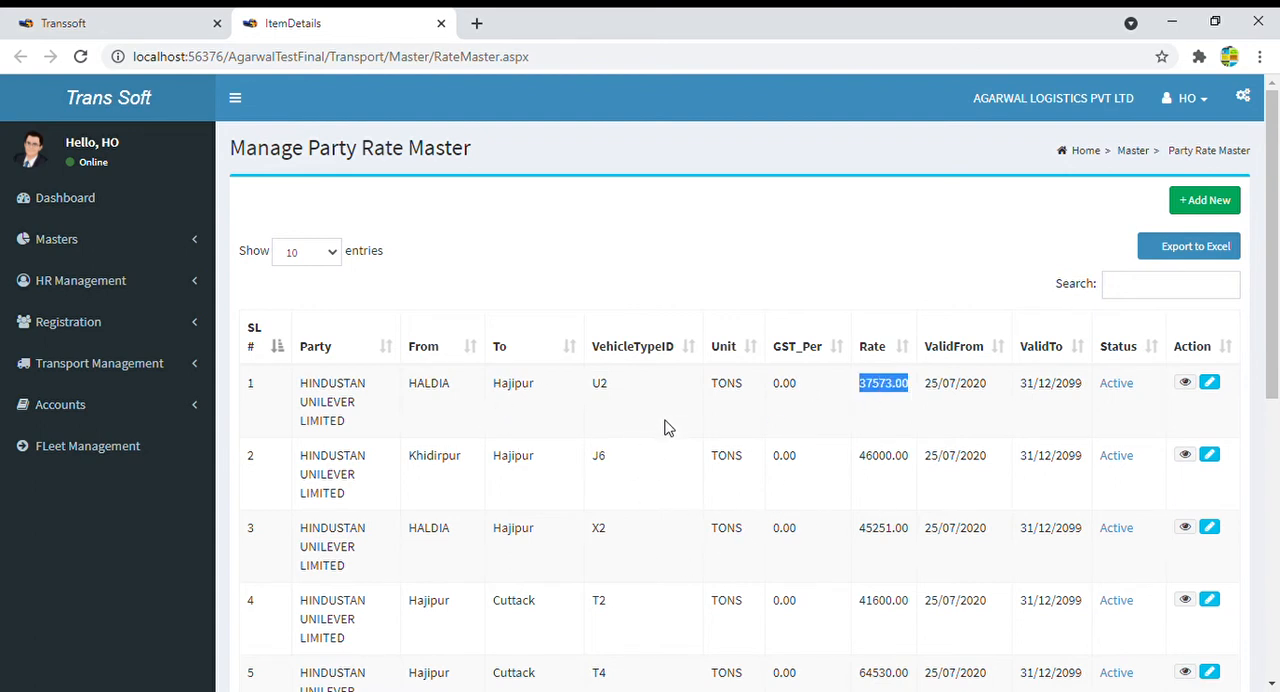
{"action": "left_click", "coordinate": [152, 28]}
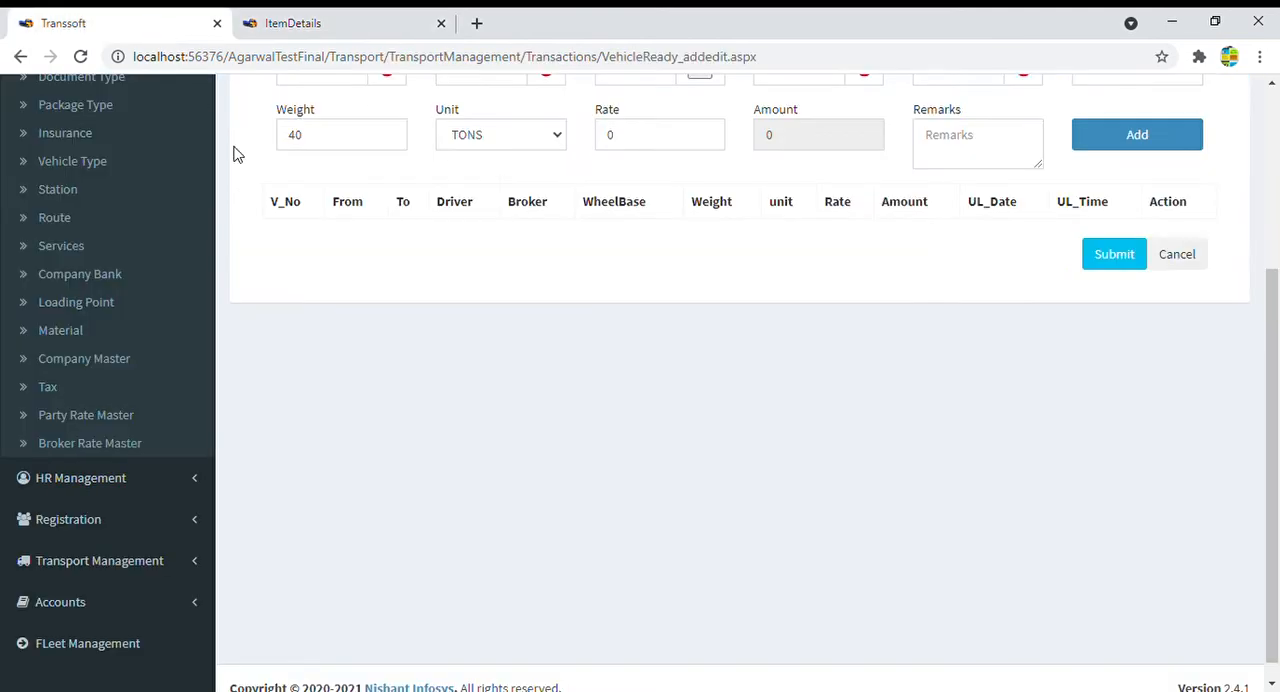
{"action": "scroll", "coordinate": [810, 366], "scroll_direction": "up", "scroll_amount": 3}
{"action": "left_click", "coordinate": [643, 425]}
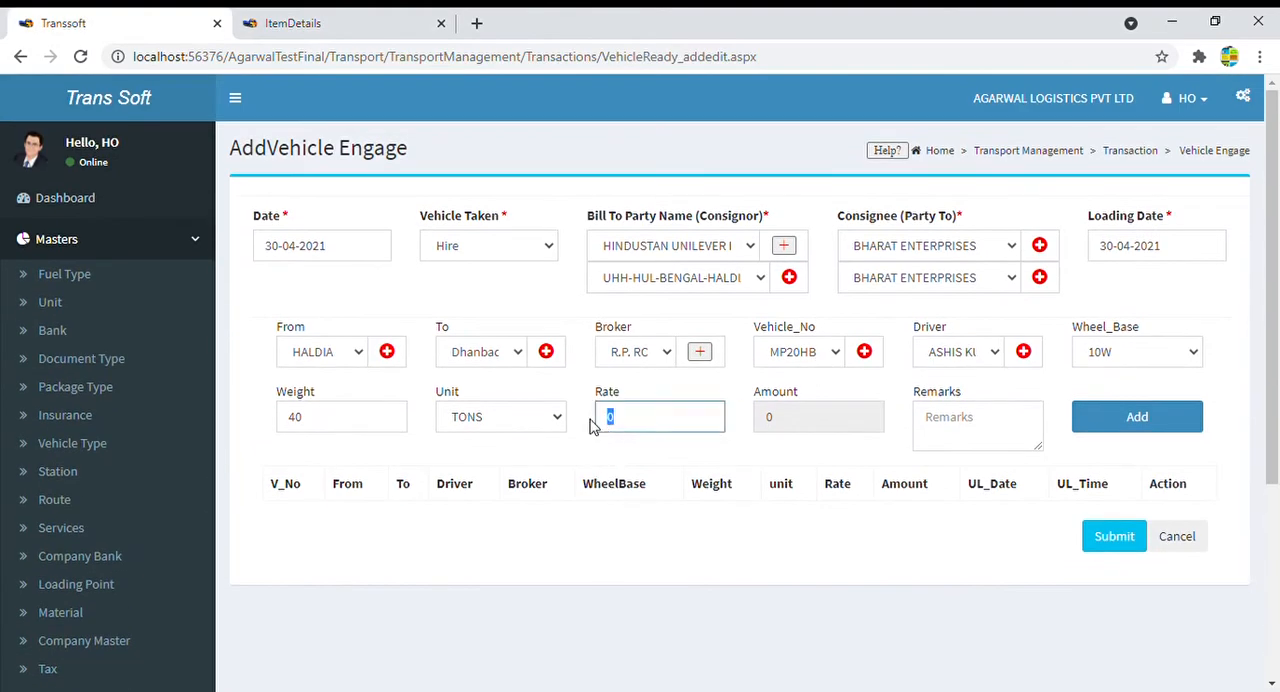
{"action": "left_click", "coordinate": [665, 441]}
{"action": "left_click", "coordinate": [642, 418]}
{"action": "double_click", "coordinate": [617, 428]}
{"action": "left_click", "coordinate": [651, 425]}
{"action": "left_click", "coordinate": [1140, 425]}
{"action": "left_click", "coordinate": [1132, 422]}
{"action": "left_click_drag", "start_coordinate": [274, 520], "coordinate": [1118, 546]}
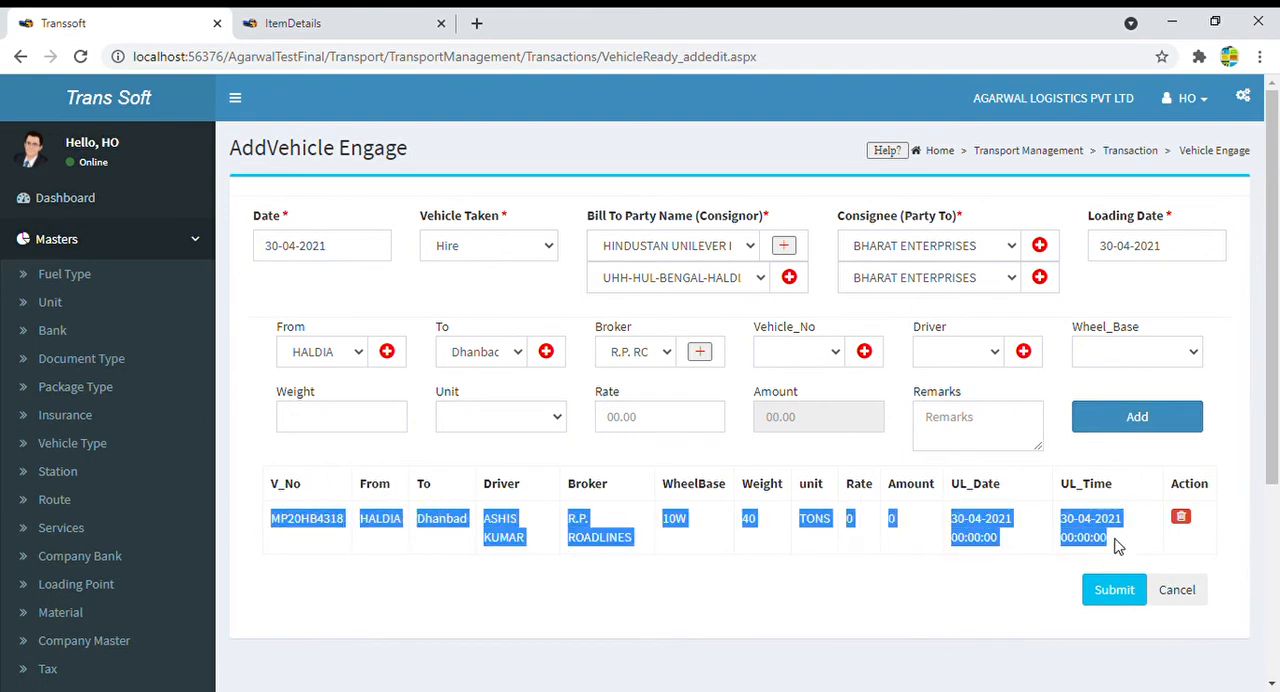
{"action": "left_click", "coordinate": [982, 575]}
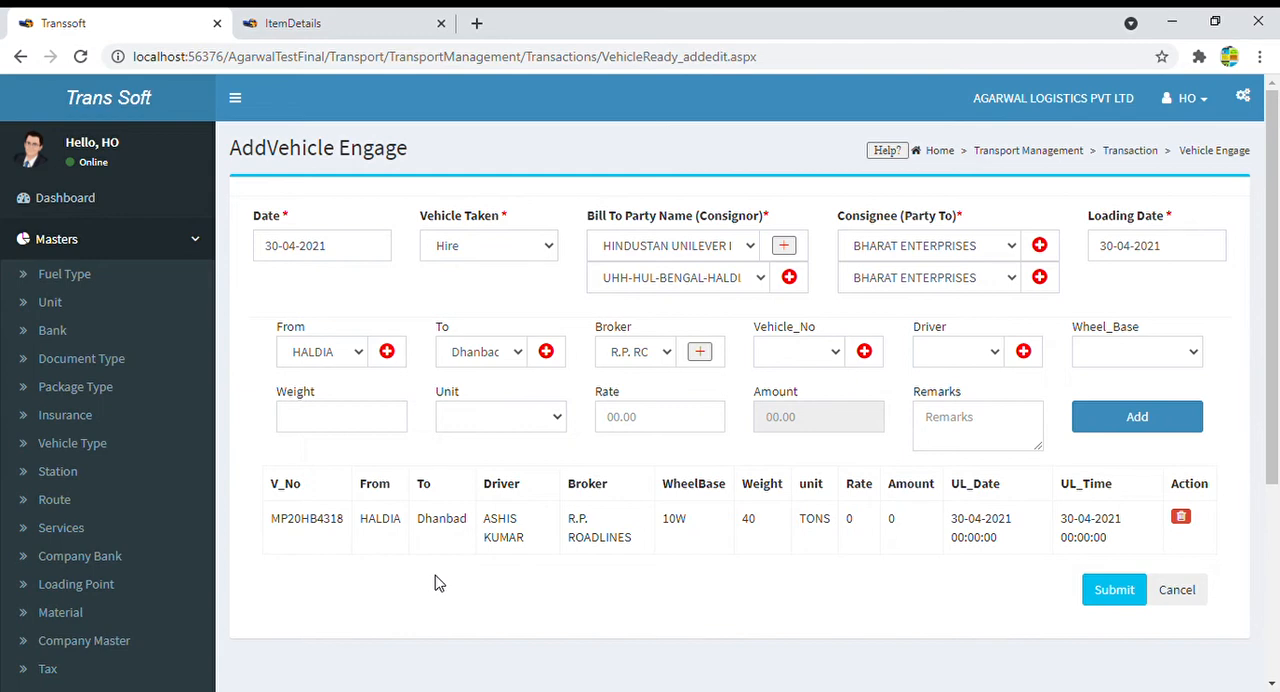
{"action": "left_click", "coordinate": [820, 355]}
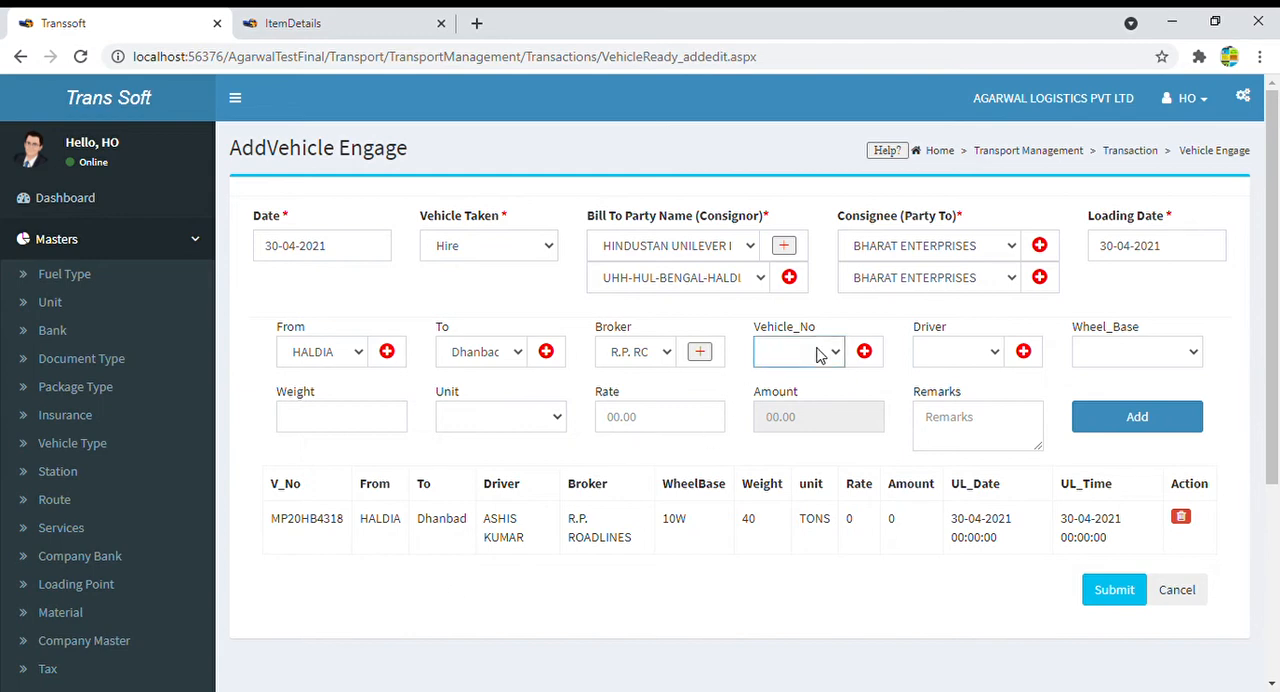
{"action": "left_click", "coordinate": [815, 259]}
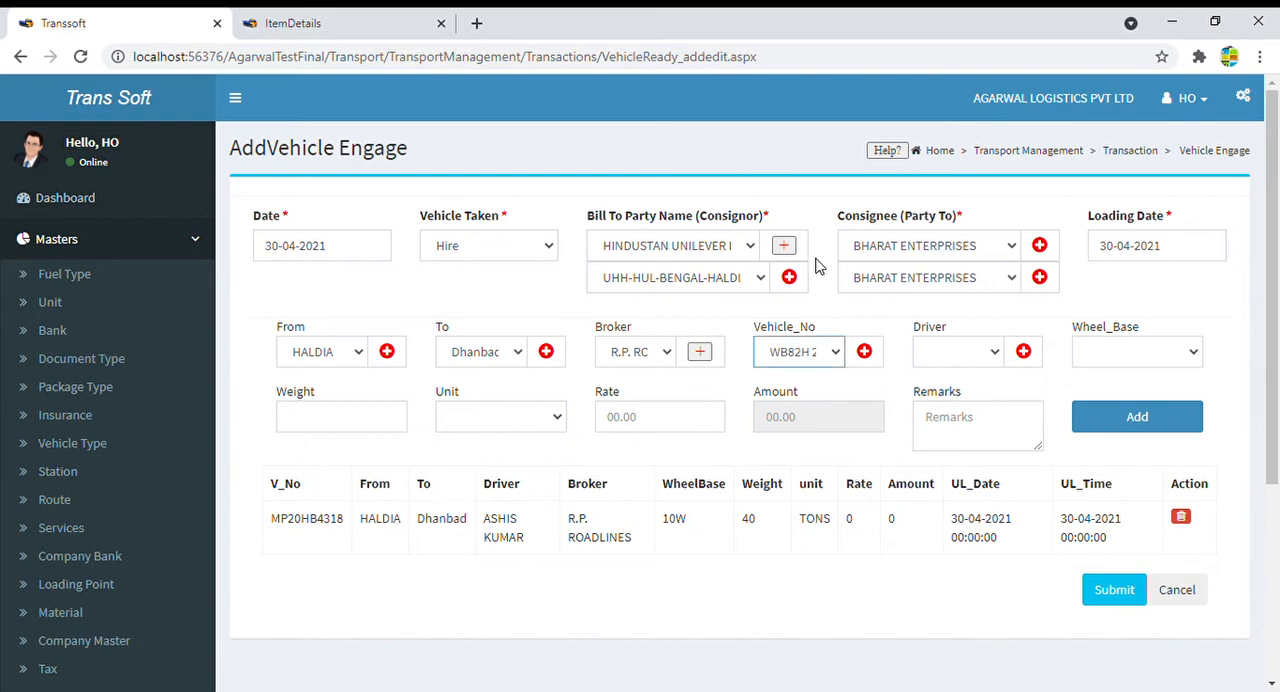
{"action": "left_click", "coordinate": [988, 356]}
{"action": "left_click", "coordinate": [969, 283]}
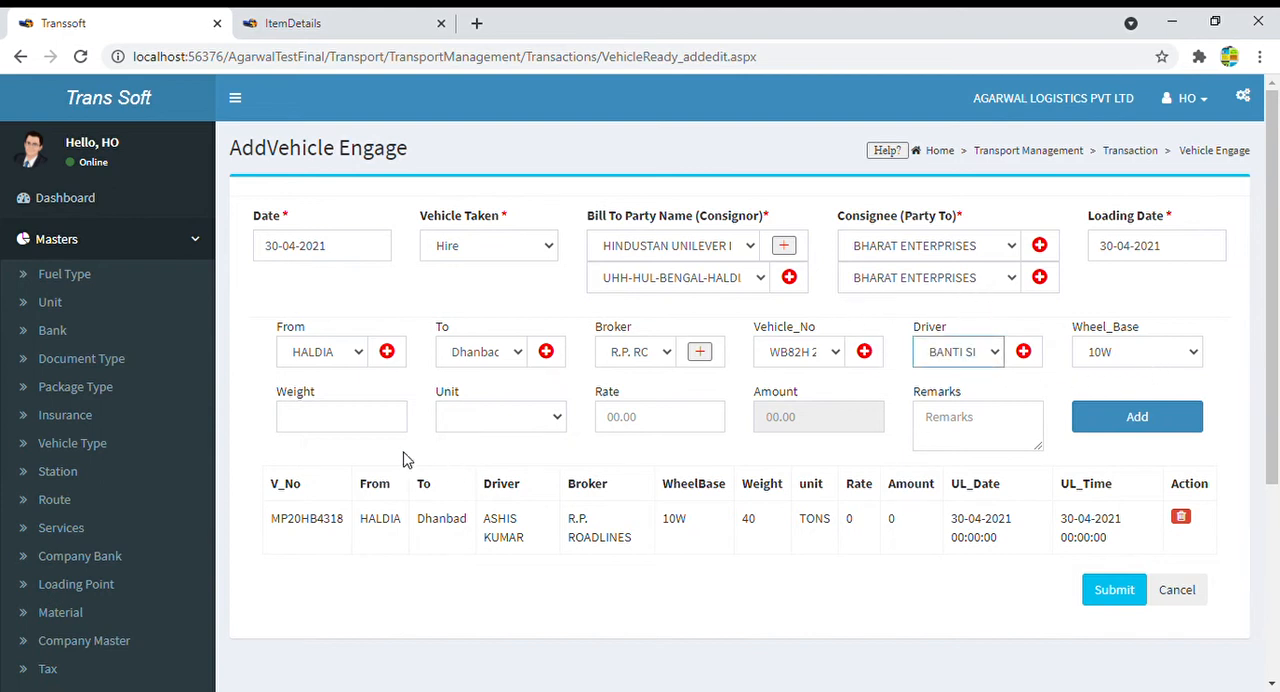
{"action": "left_click", "coordinate": [365, 422]}
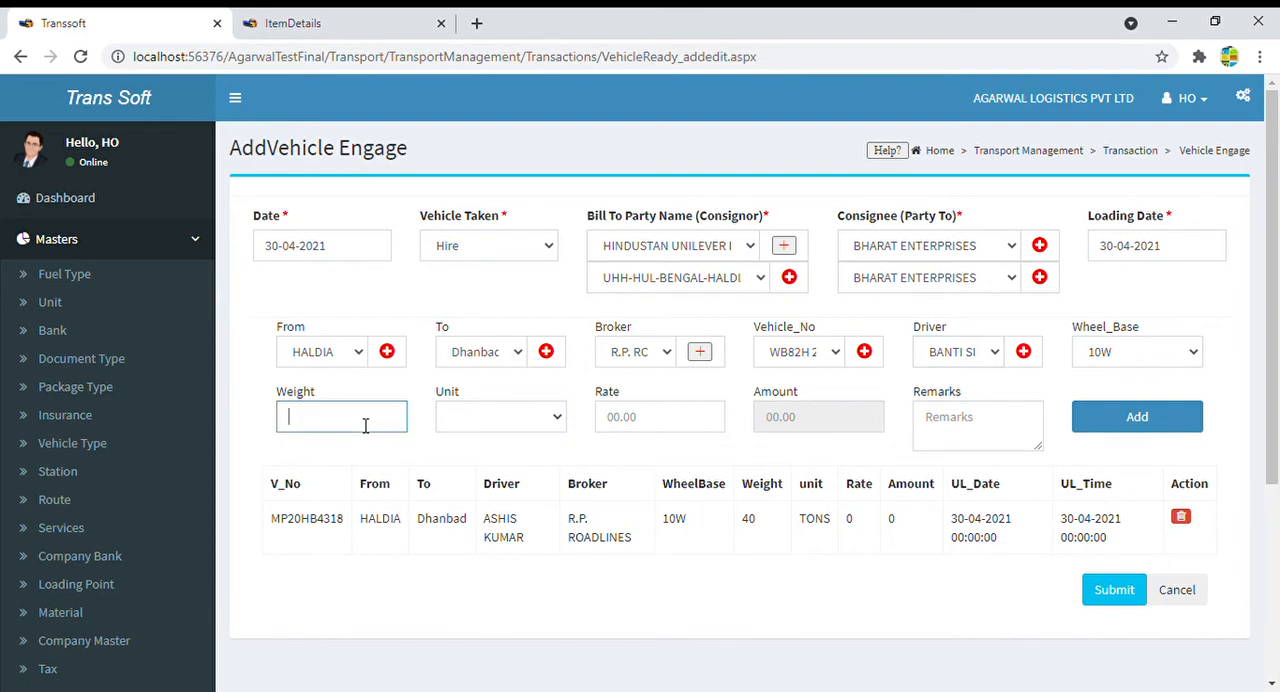
{"action": "type", "text": "42"}
{"action": "left_click", "coordinate": [472, 417]}
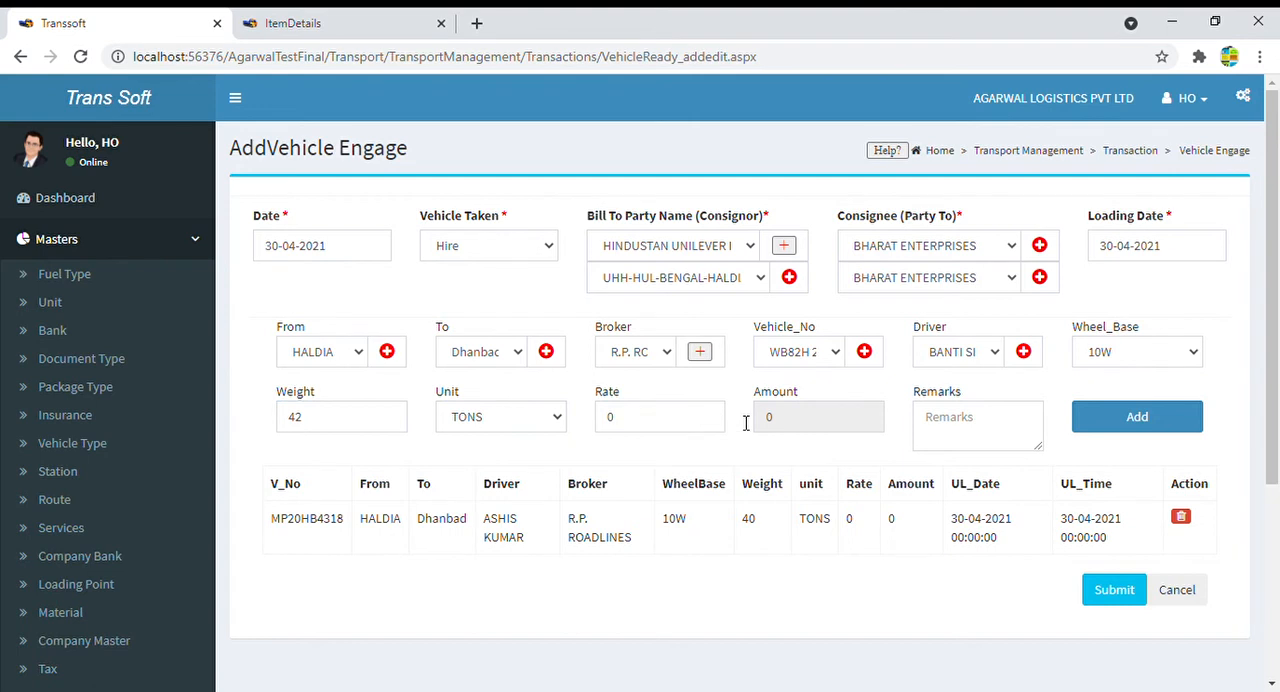
{"action": "left_click", "coordinate": [1136, 420]}
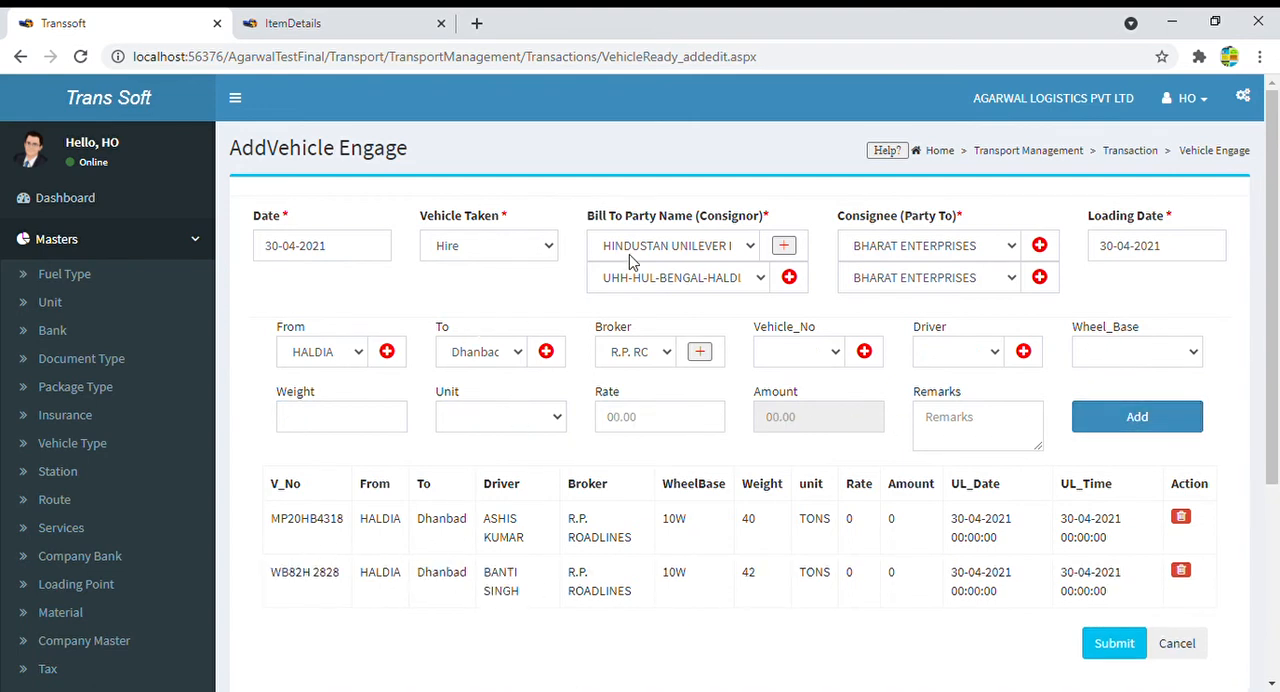
- Check the bill-to party and both vehicle lines, and submit the vehicle engage entry
{"action": "left_click", "coordinate": [663, 245]}
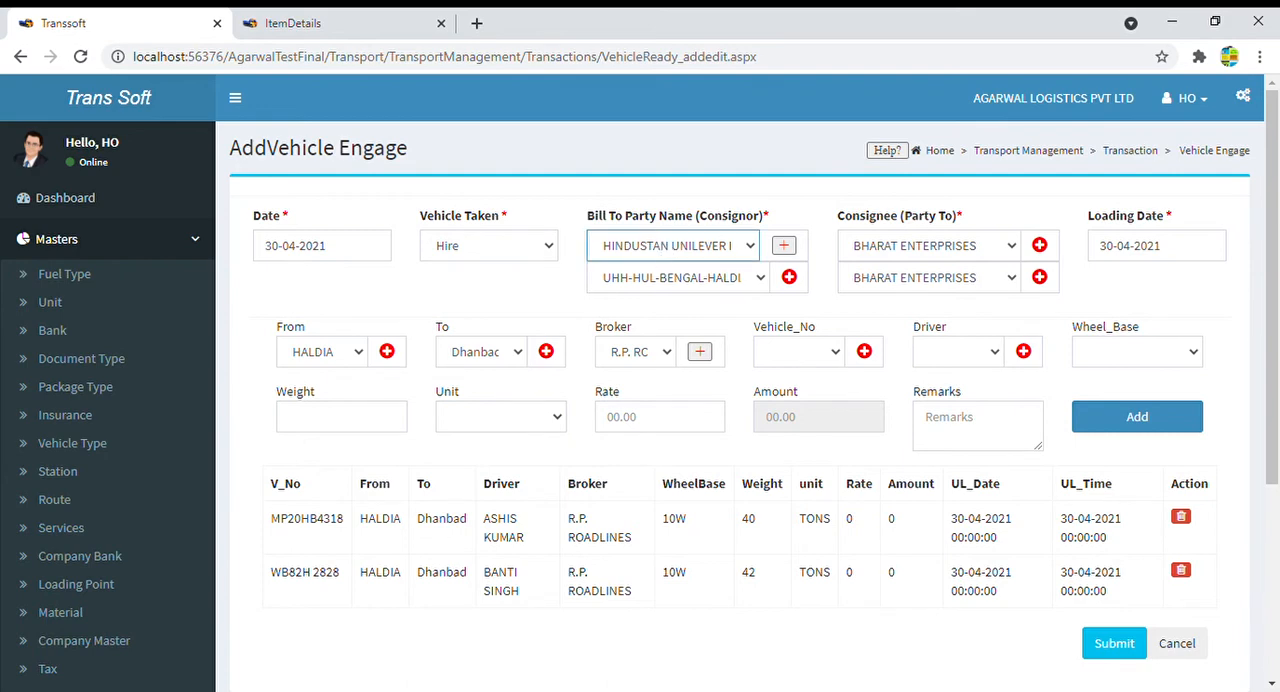
{"action": "left_click_drag", "start_coordinate": [530, 566], "coordinate": [1003, 594]}
{"action": "left_click", "coordinate": [872, 624]}
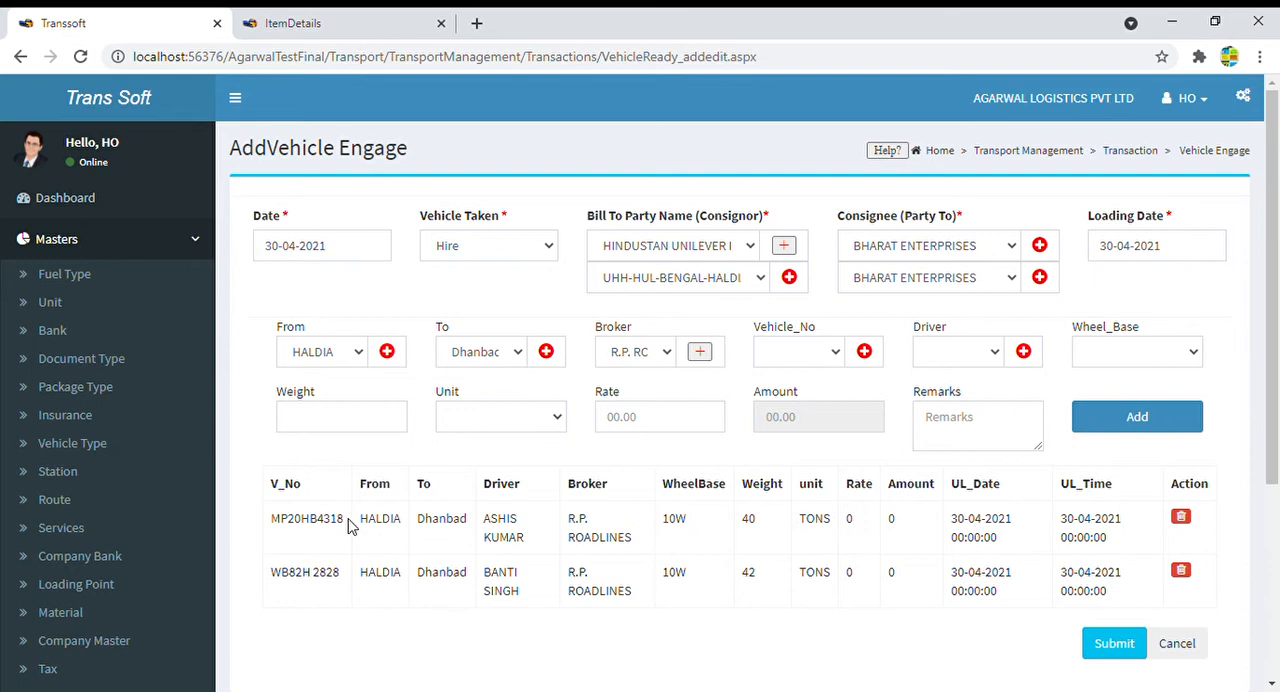
{"action": "left_click_drag", "start_coordinate": [349, 523], "coordinate": [276, 523]}
{"action": "left_click_drag", "start_coordinate": [350, 580], "coordinate": [268, 585]}
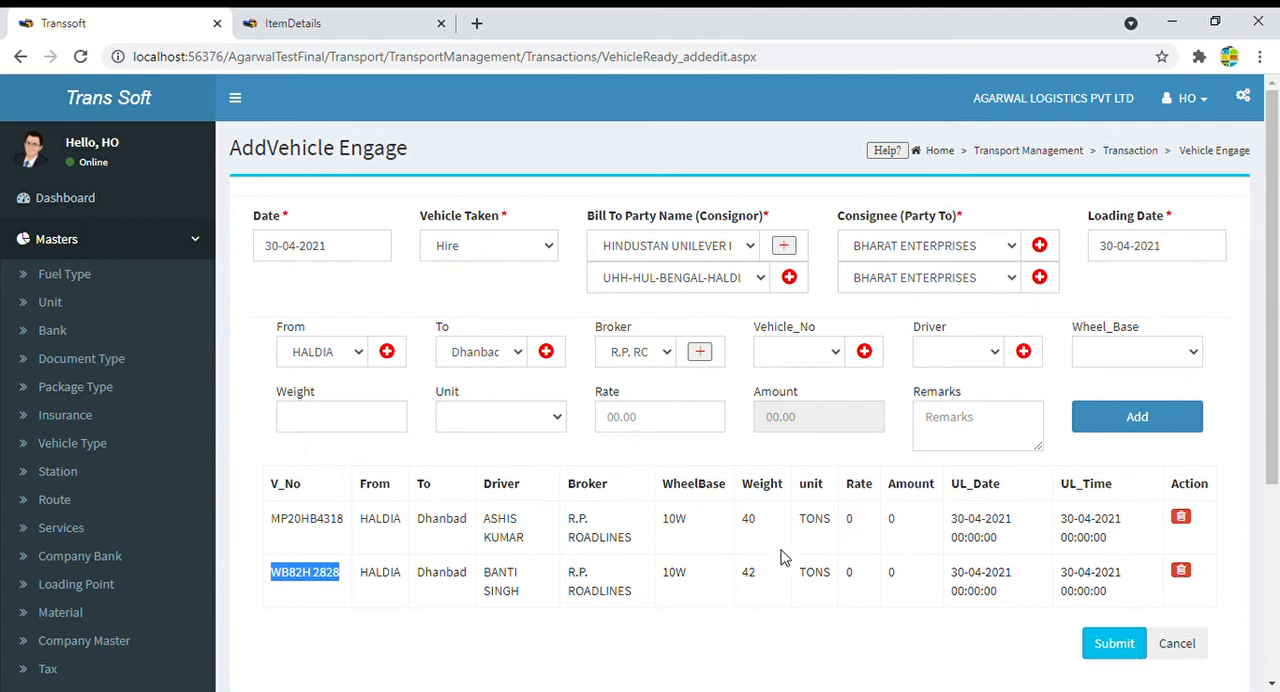
{"action": "left_click", "coordinate": [1117, 645]}
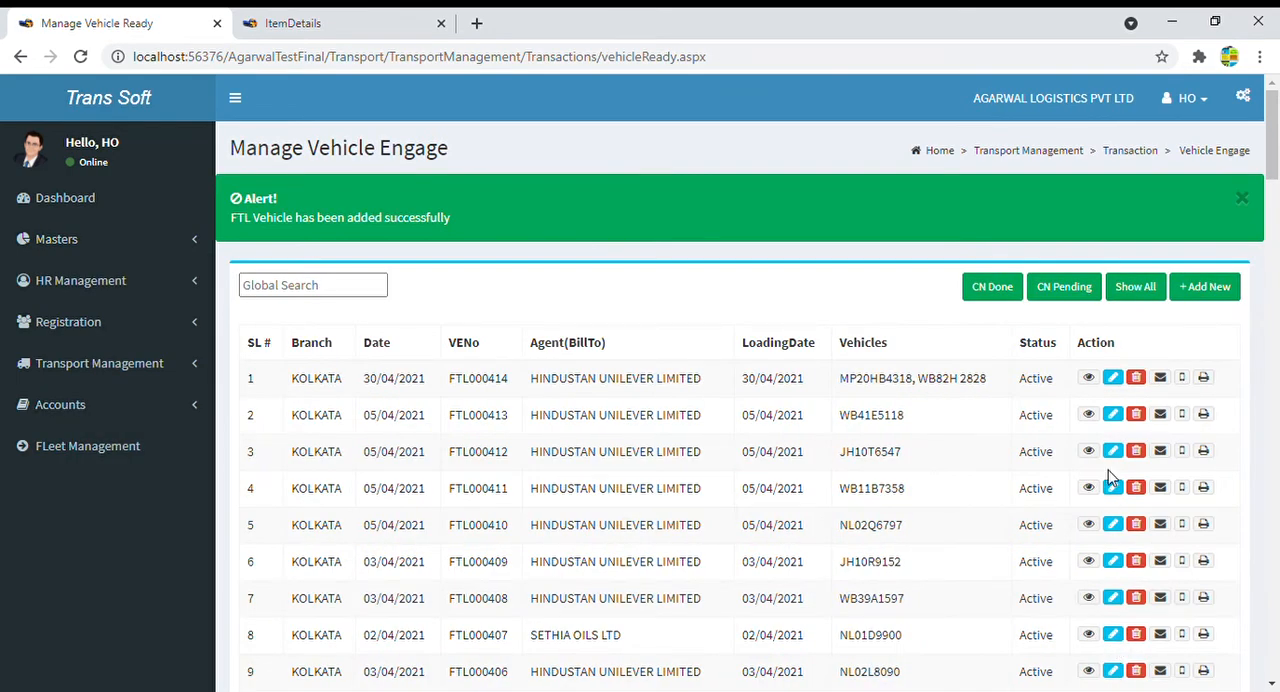
- Review the new engage entry in the list, view its details, and return to the list
{"action": "left_click_drag", "start_coordinate": [288, 386], "coordinate": [991, 377]}
{"action": "left_click", "coordinate": [950, 393]}
{"action": "left_click_drag", "start_coordinate": [838, 383], "coordinate": [989, 386]}
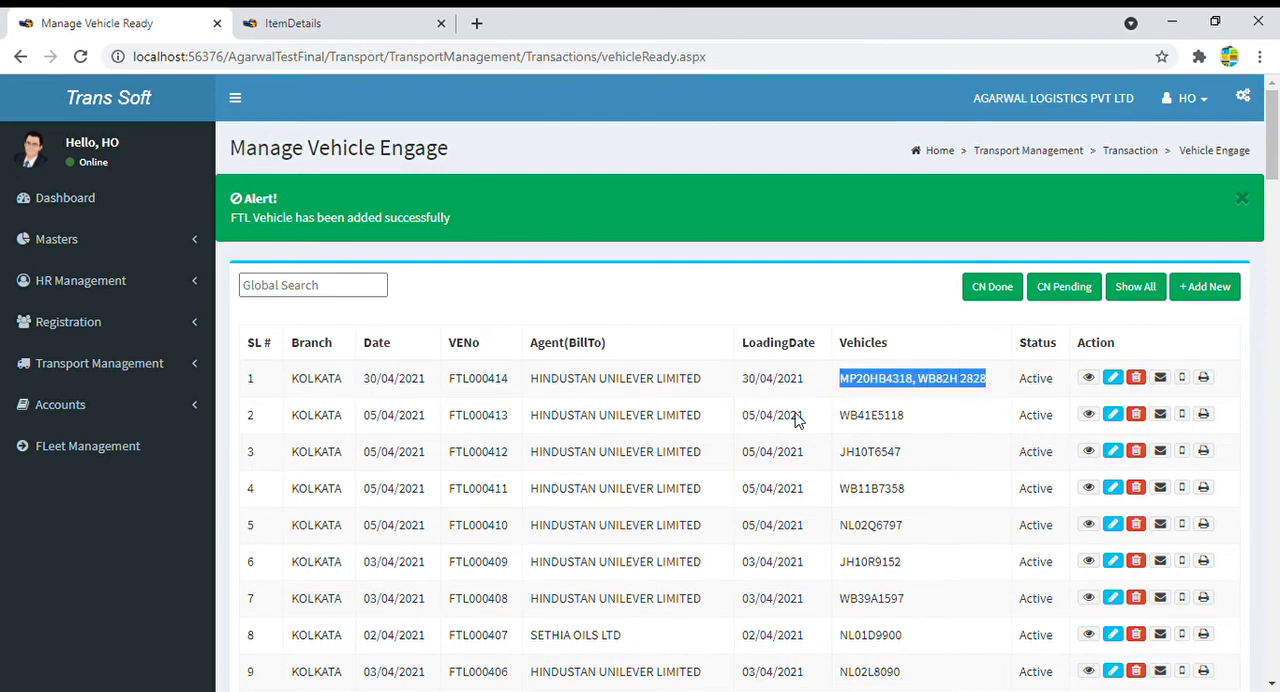
{"action": "left_click_drag", "start_coordinate": [706, 390], "coordinate": [530, 390]}
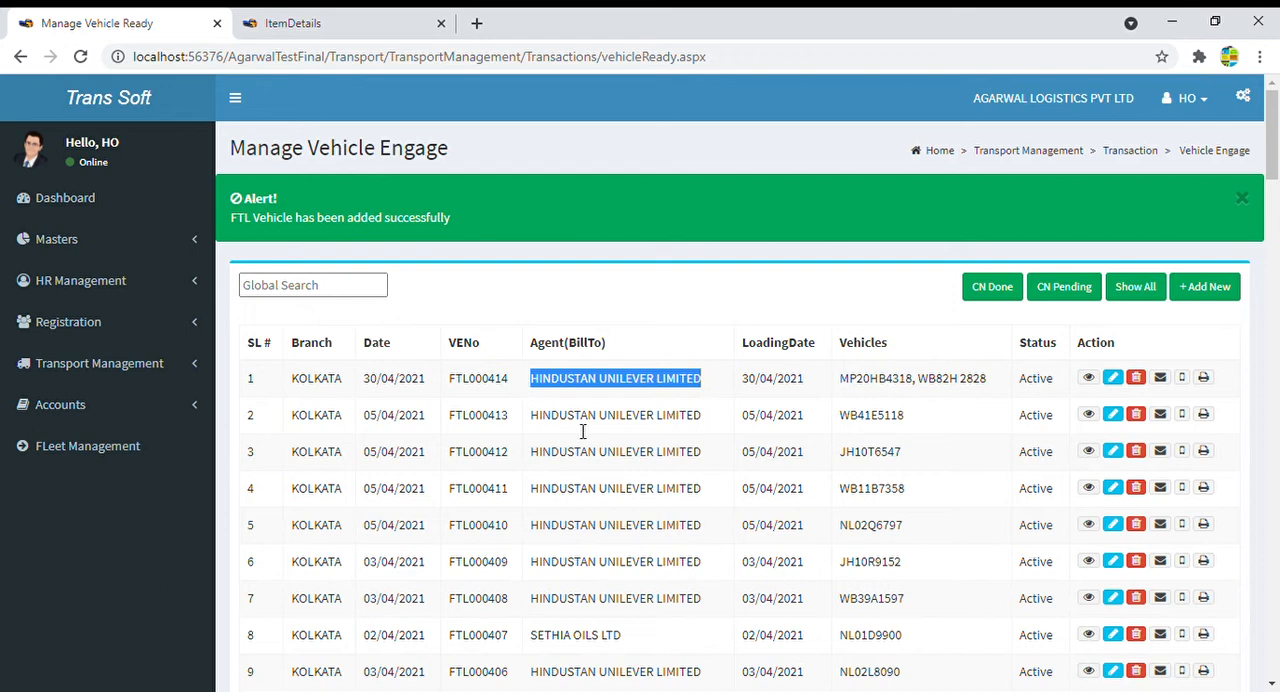
{"action": "left_click", "coordinate": [1088, 379]}
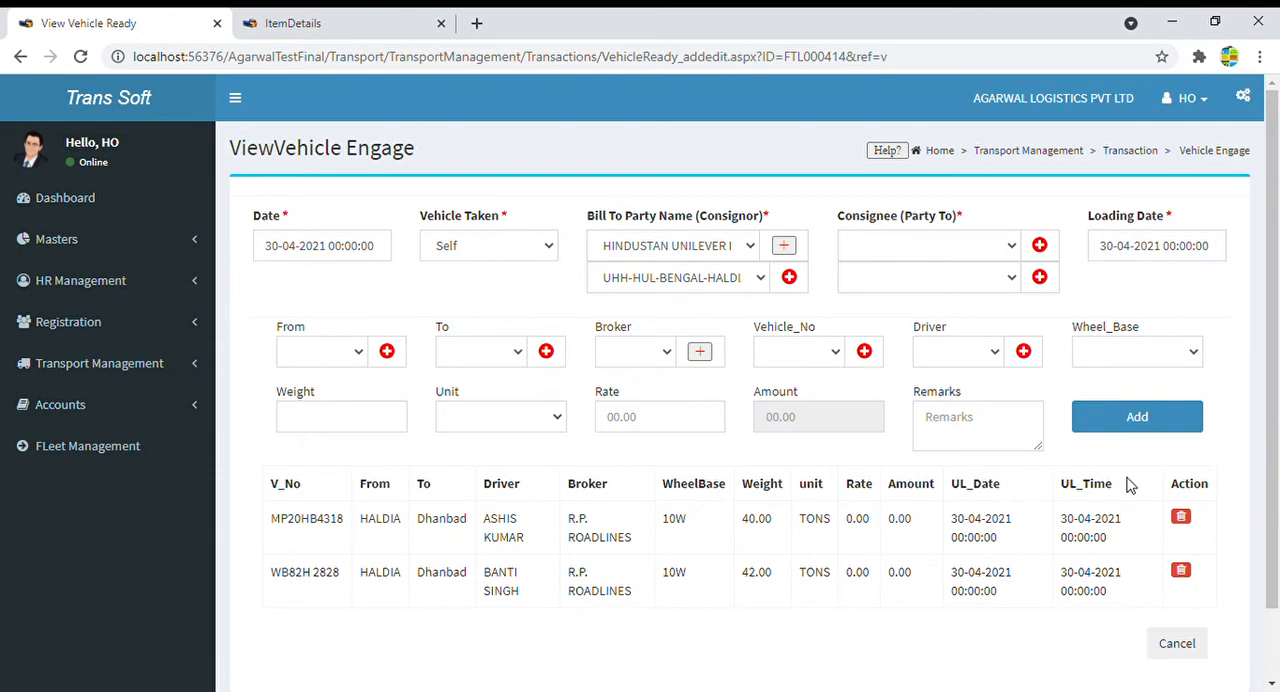
{"action": "left_click", "coordinate": [1175, 643]}
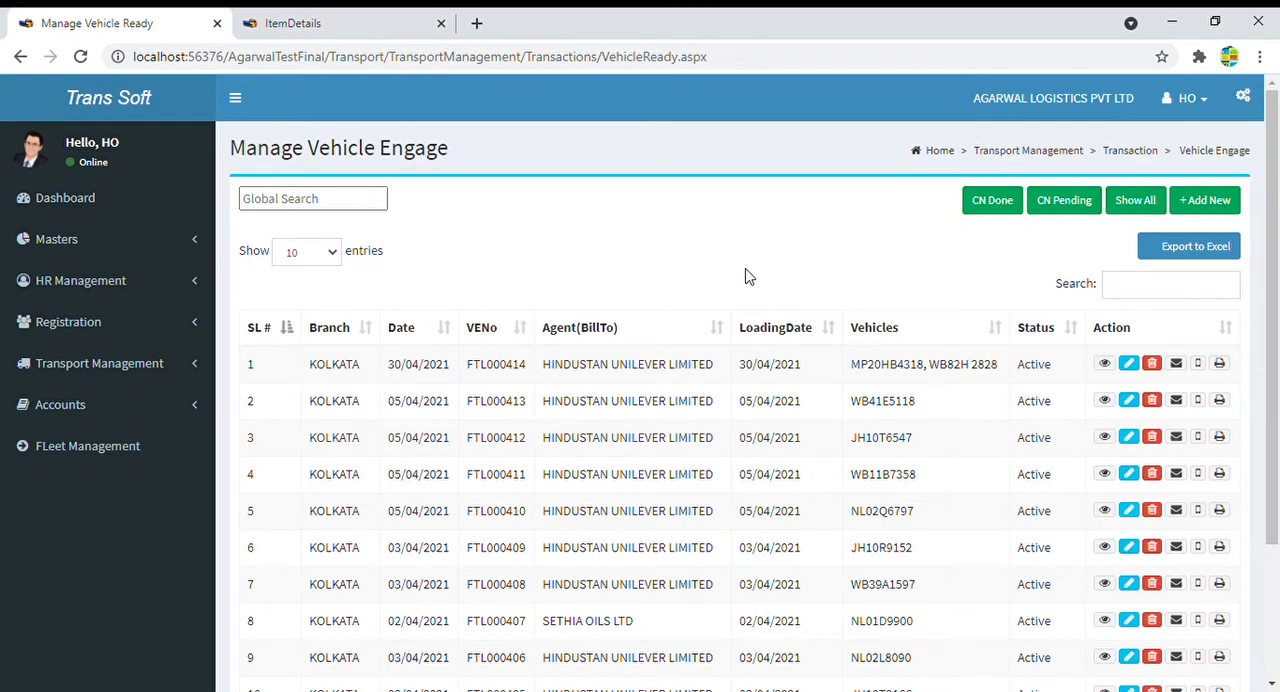
{"action": "left_click_drag", "start_coordinate": [309, 366], "coordinate": [974, 366]}
{"action": "left_click", "coordinate": [868, 375]}
{"action": "triple_click", "coordinate": [868, 375]}
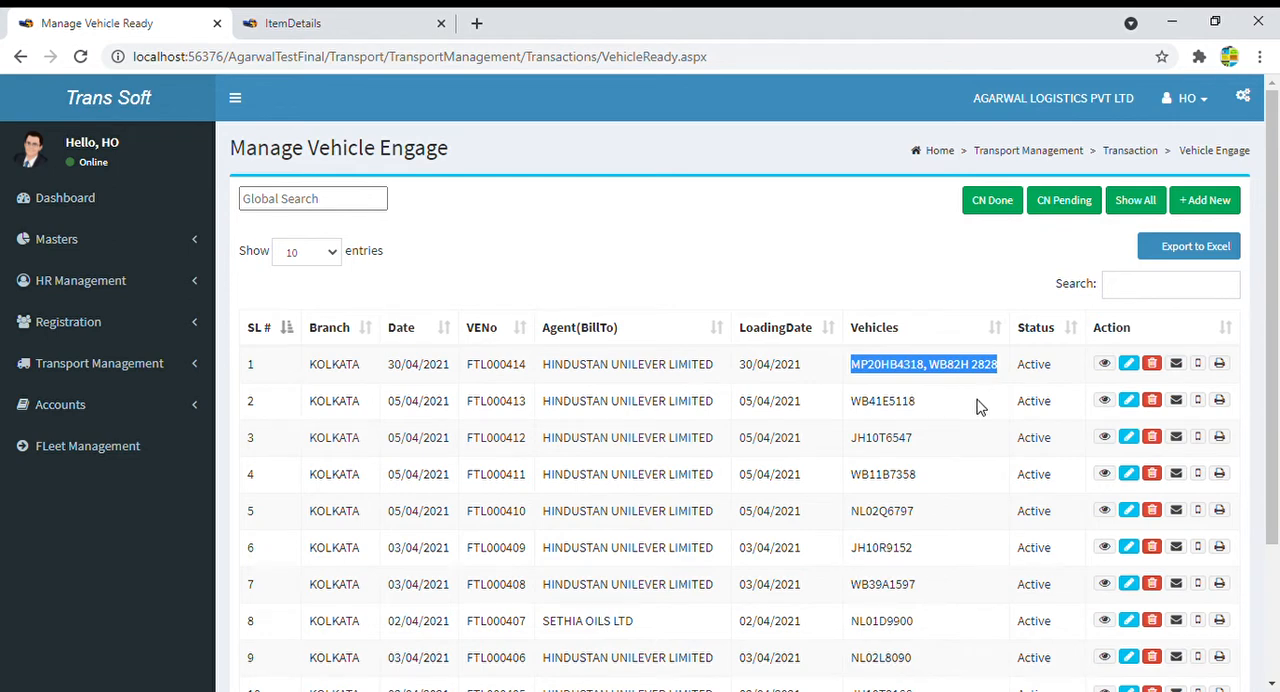
- Open entry FTL000414 for consignment note creation from the dashboard's Vehicle Engage To Cnote section
{"action": "left_click", "coordinate": [82, 200]}
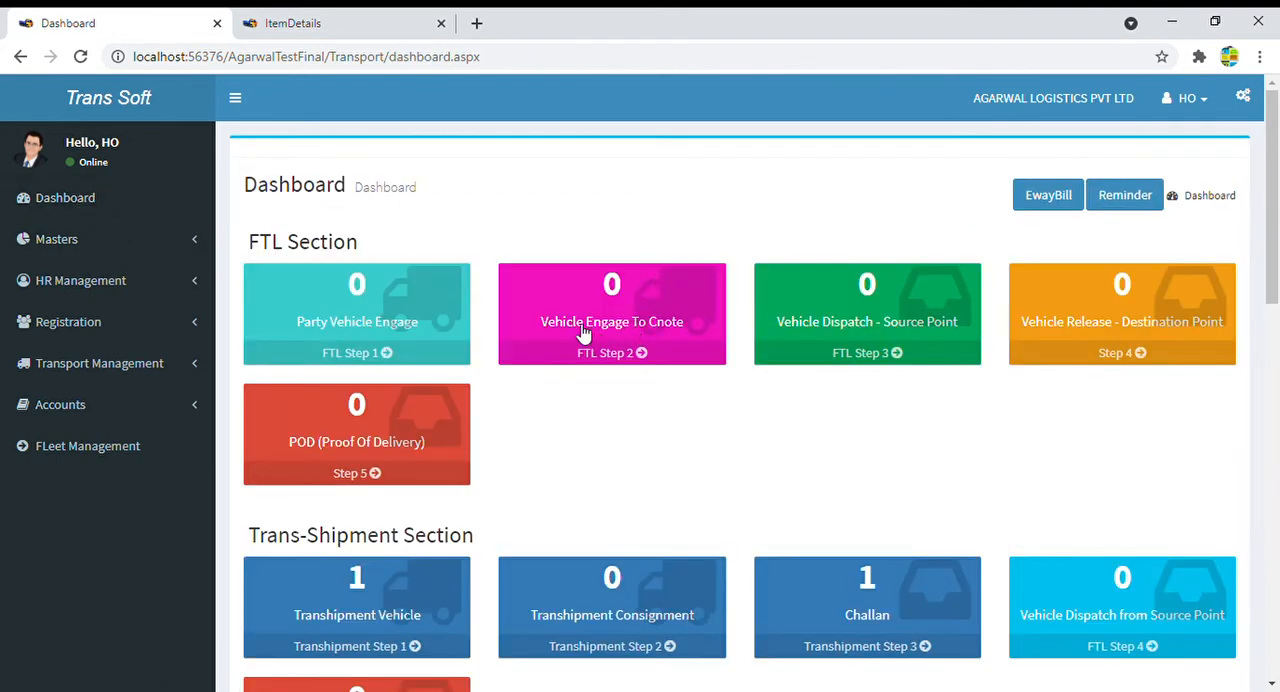
{"action": "left_click", "coordinate": [632, 338]}
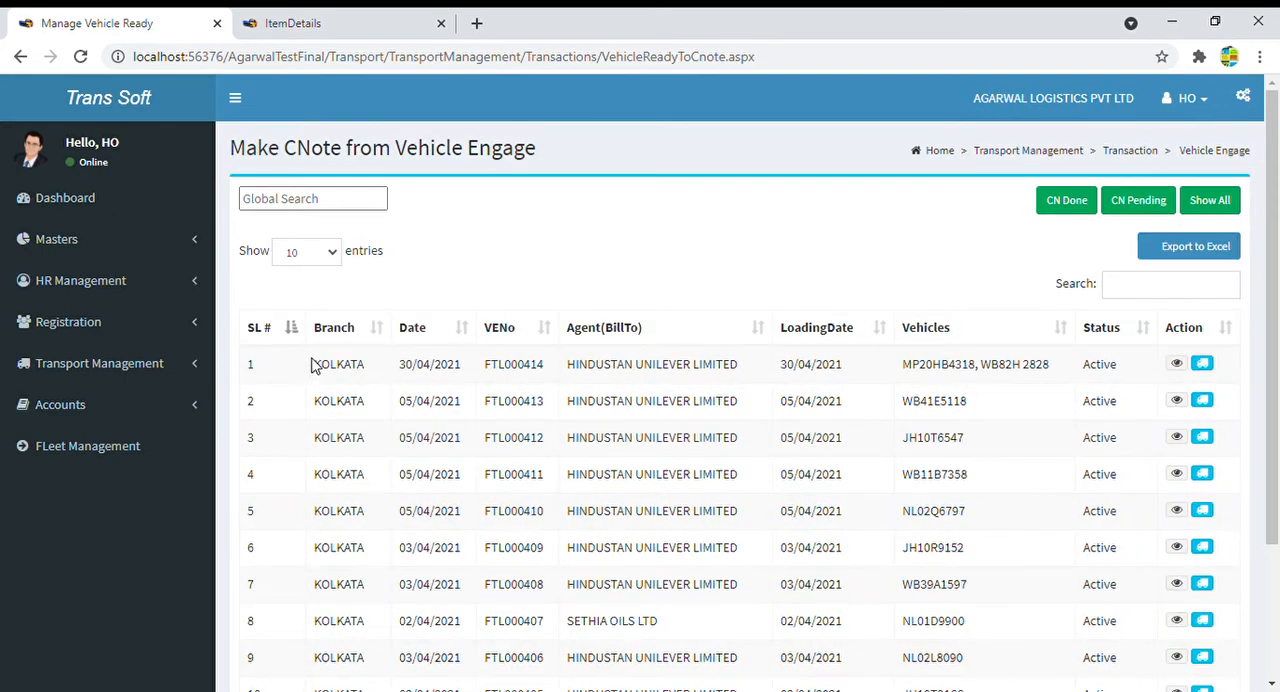
{"action": "left_click_drag", "start_coordinate": [320, 366], "coordinate": [1092, 366]}
{"action": "left_click", "coordinate": [1054, 374]}
{"action": "left_click", "coordinate": [1203, 366]}
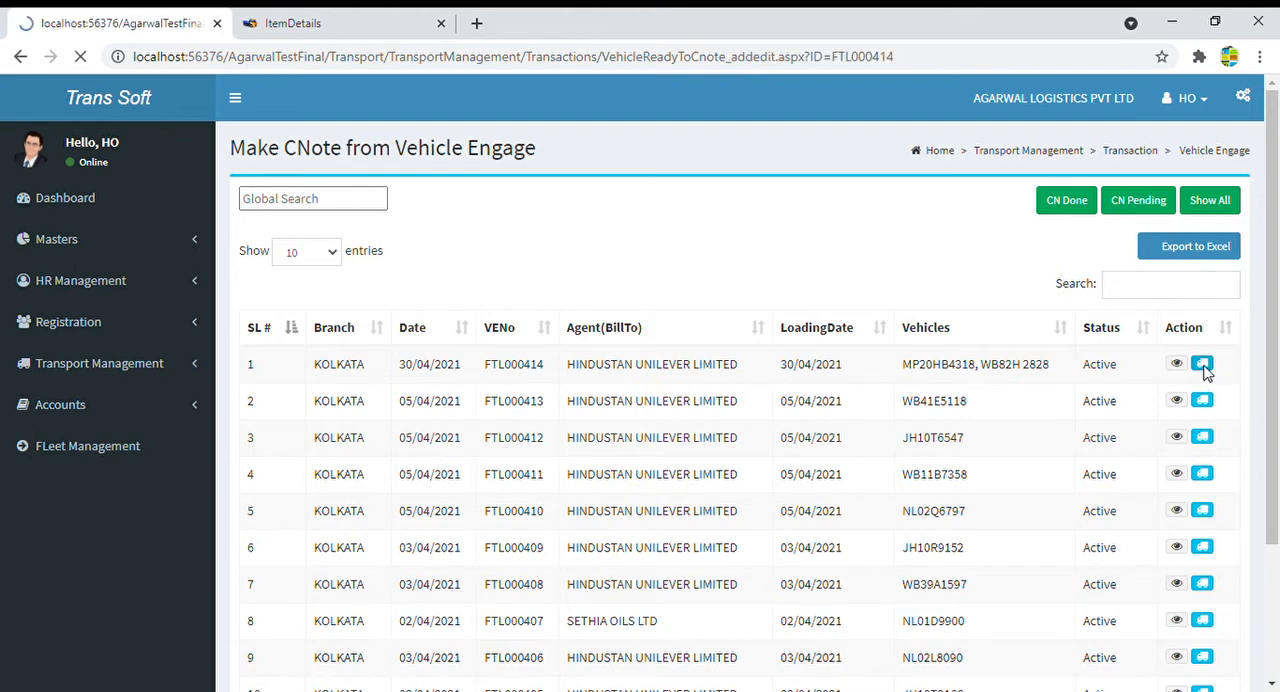
{"action": "left_click_drag", "start_coordinate": [262, 270], "coordinate": [1089, 271]}
{"action": "left_click", "coordinate": [1088, 281]}
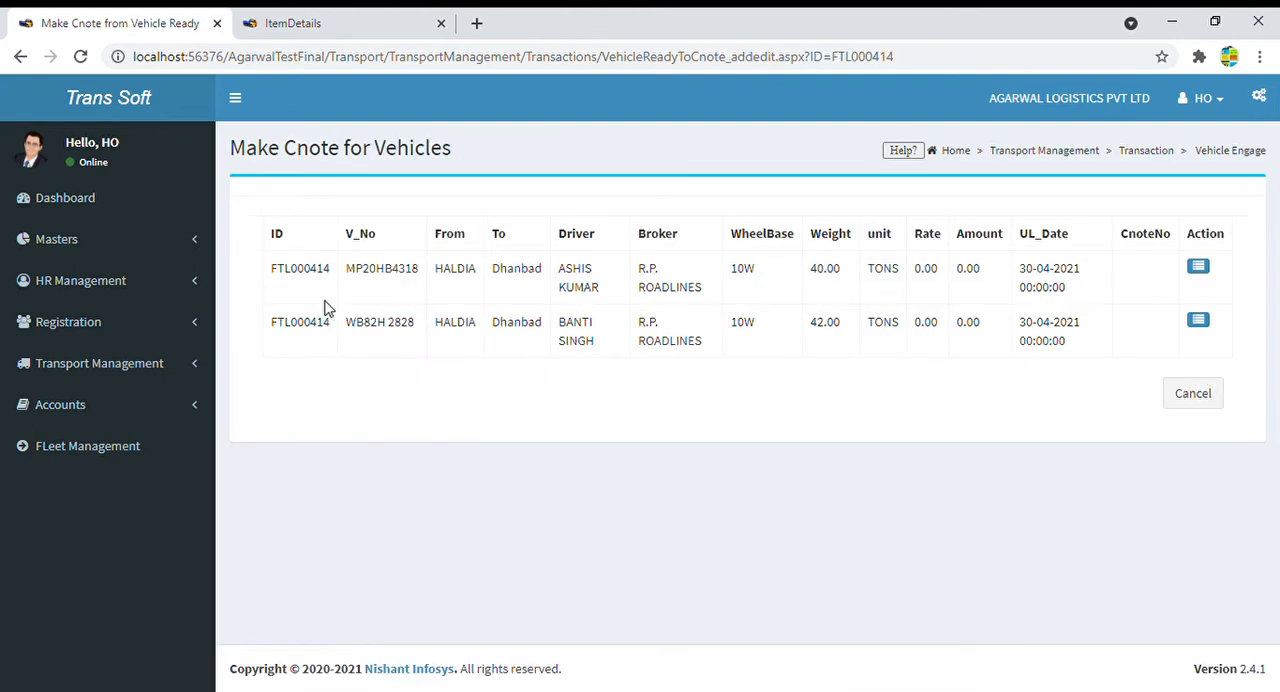
{"action": "left_click_drag", "start_coordinate": [280, 280], "coordinate": [1122, 276]}
{"action": "left_click_drag", "start_coordinate": [262, 336], "coordinate": [1106, 350]}
{"action": "left_click", "coordinate": [1157, 263]}
{"action": "left_click", "coordinate": [1201, 272]}
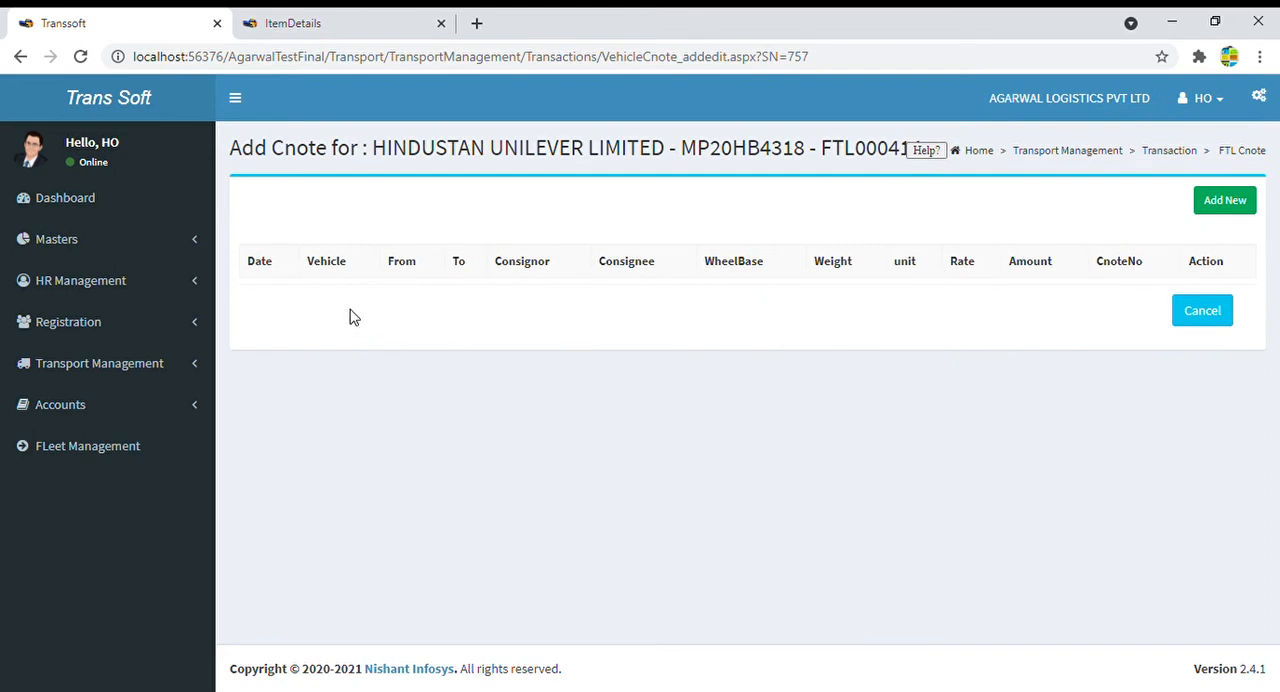
{"action": "left_click", "coordinate": [1238, 204]}
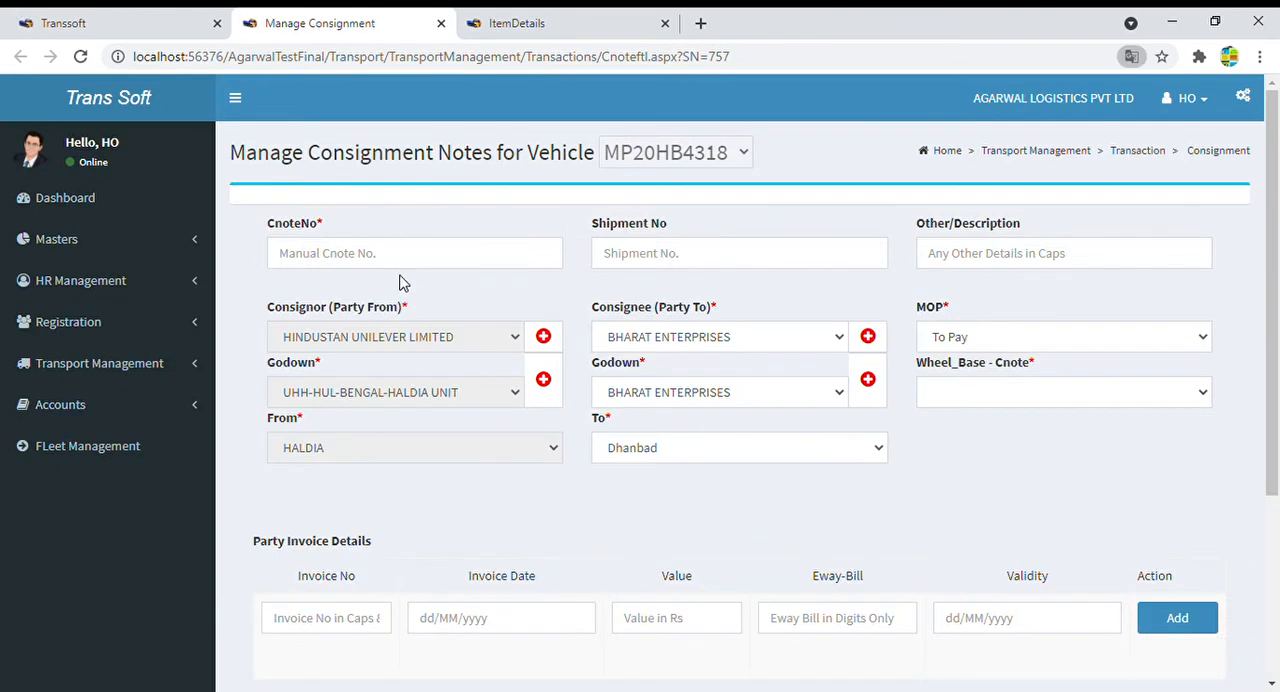
{"action": "left_click", "coordinate": [355, 260]}
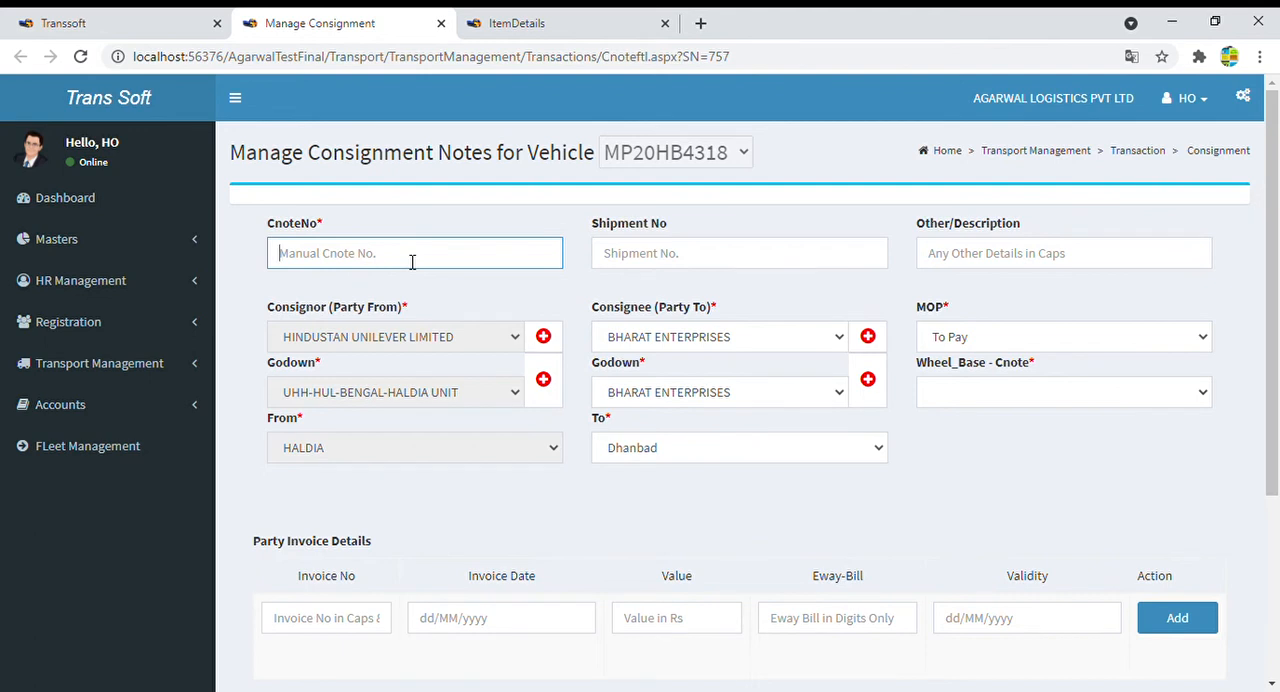
{"action": "type", "text": "123456789"}
{"action": "left_click", "coordinate": [674, 260]}
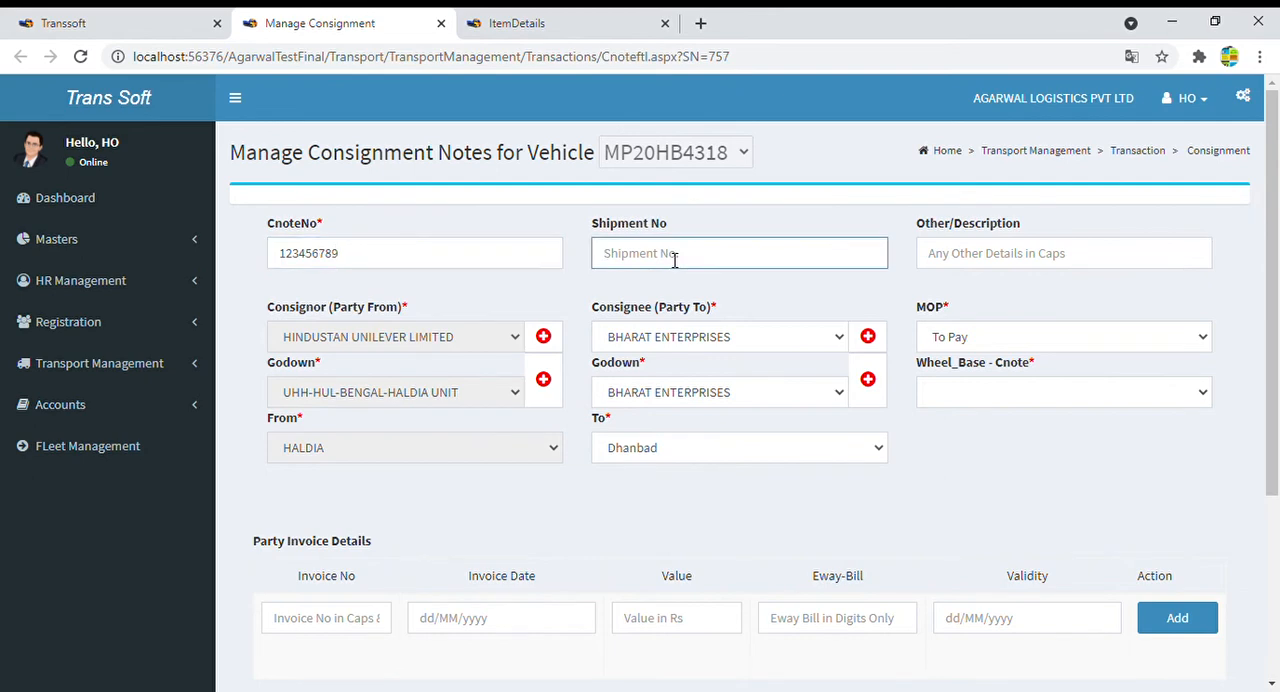
{"action": "type", "text": "13456789"}
{"action": "left_click", "coordinate": [1020, 258]}
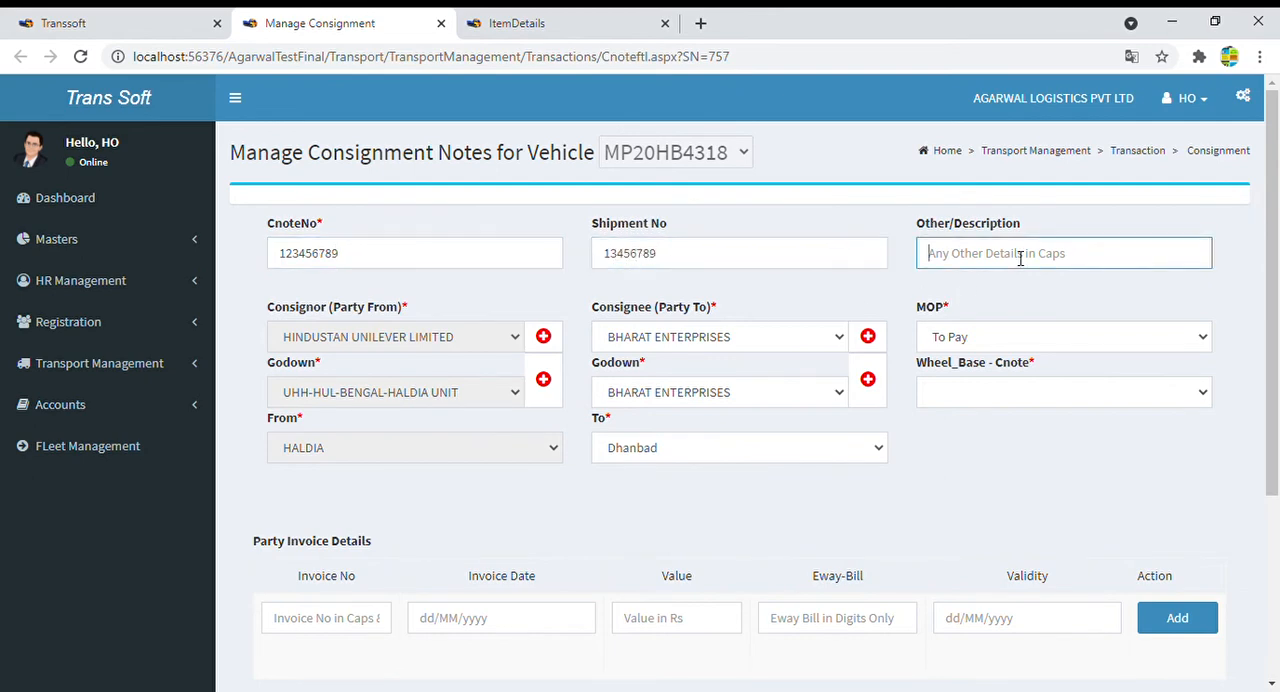
{"action": "type", "text": "12345"}
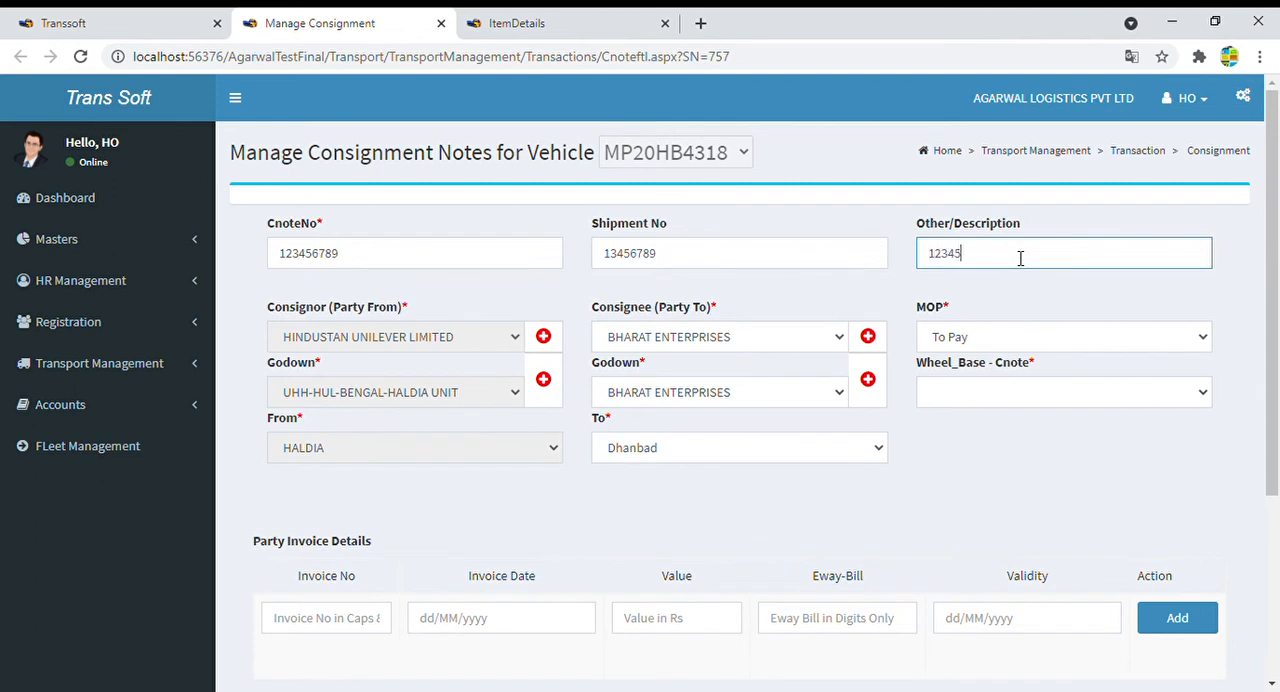
{"action": "type", "text": "67899"}
- Review the From, consignee and MOP fields, keeping BHARAT ENTERPRISES and To Pay
{"action": "left_click", "coordinate": [330, 462]}
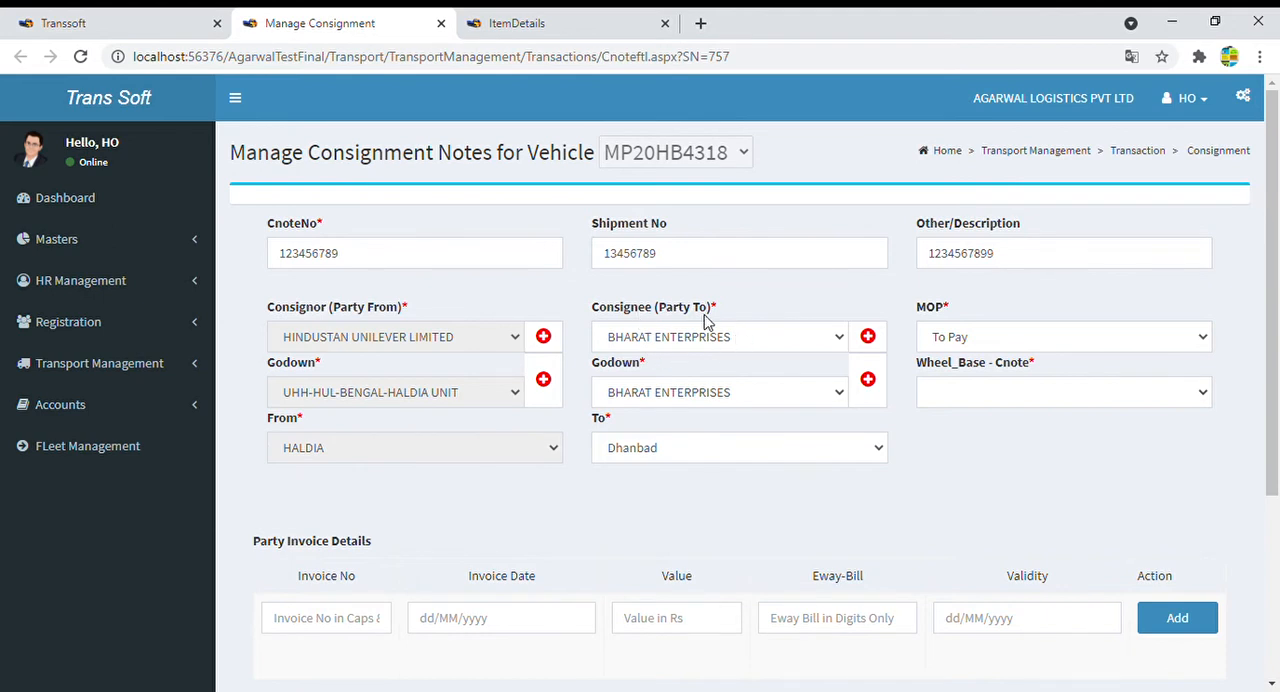
{"action": "left_click", "coordinate": [730, 344]}
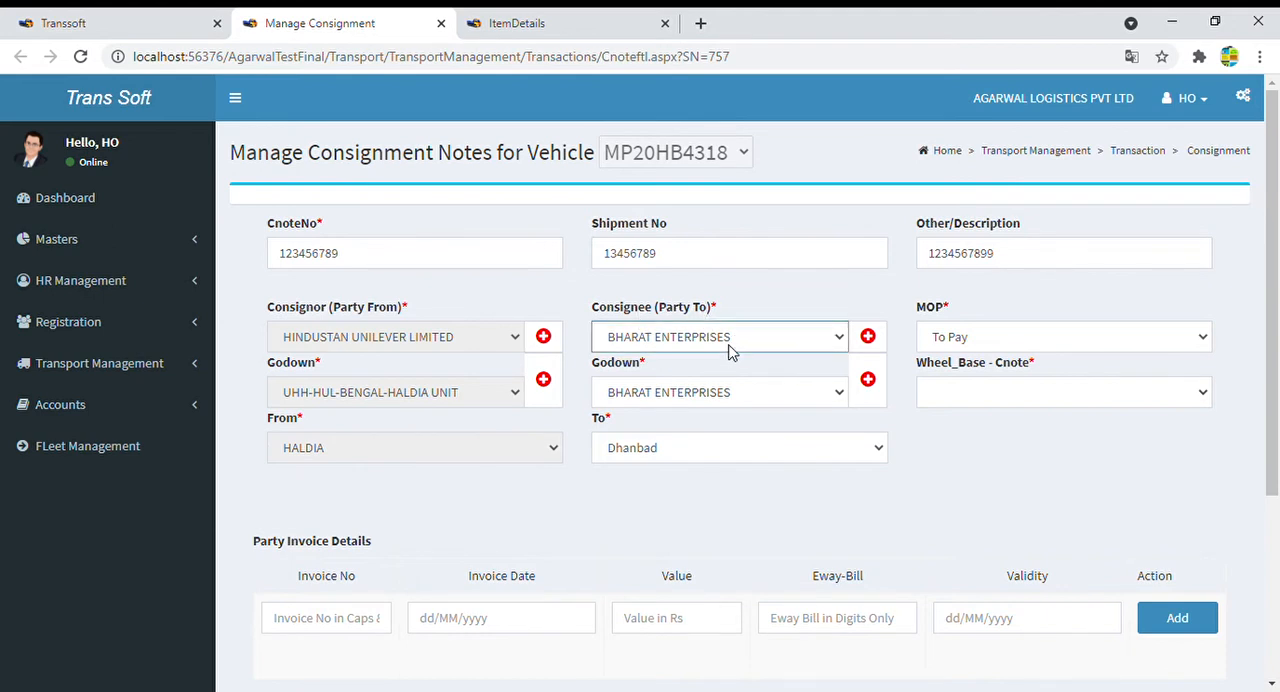
{"action": "left_click", "coordinate": [968, 342]}
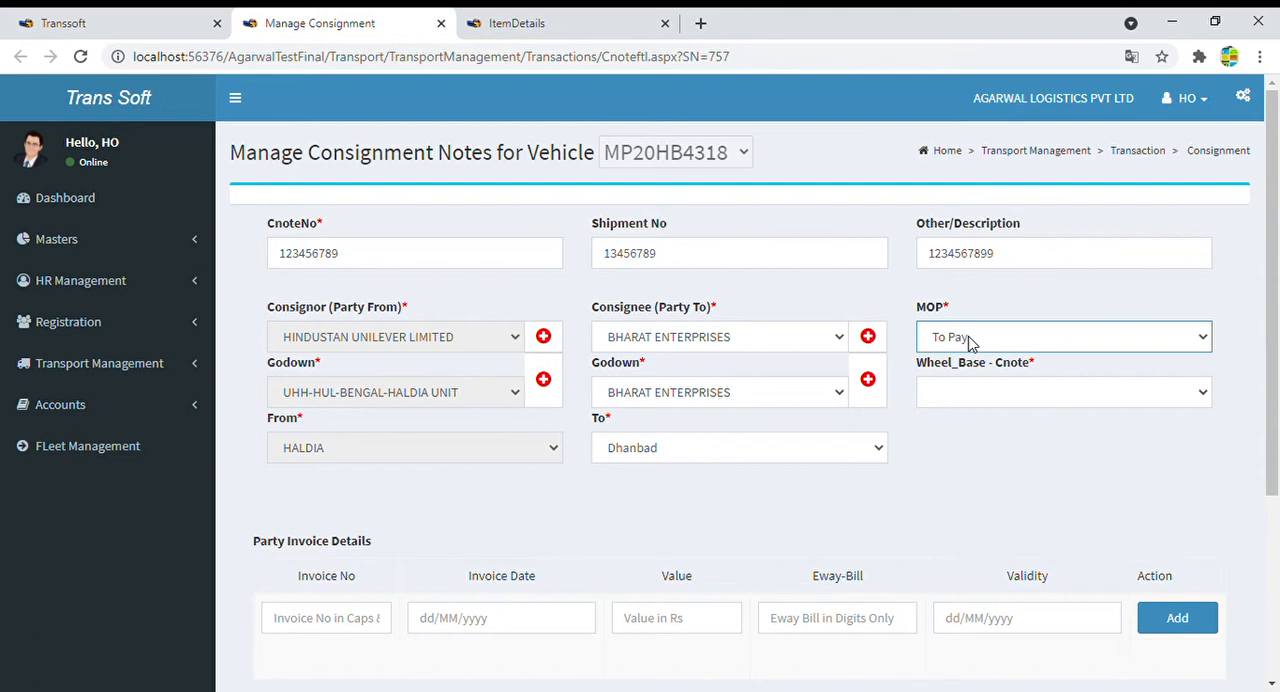
- Set the consignment note's wheel base to T8
{"action": "left_click", "coordinate": [1054, 284]}
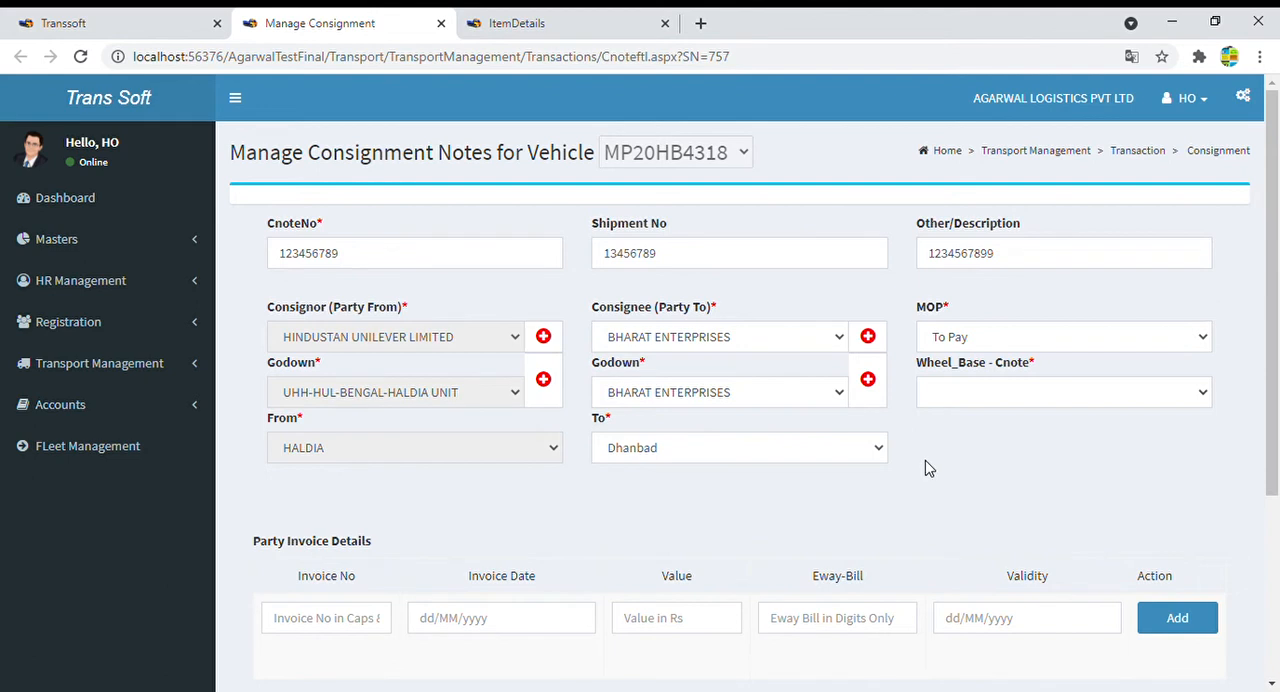
{"action": "left_click", "coordinate": [966, 406]}
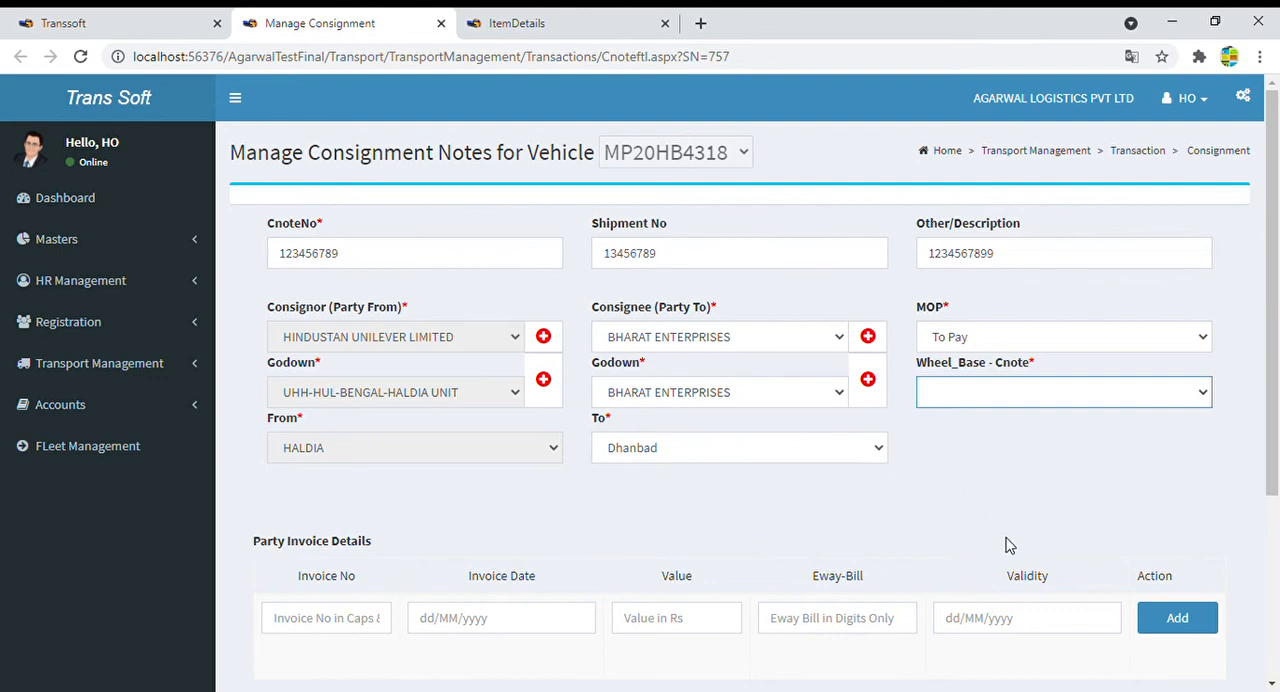
{"action": "left_click", "coordinate": [976, 558]}
- Fill in the party invoice with number 456789, date 30/04/2021 and value 5800000
{"action": "scroll", "coordinate": [750, 508], "scroll_direction": "down", "scroll_amount": 2}
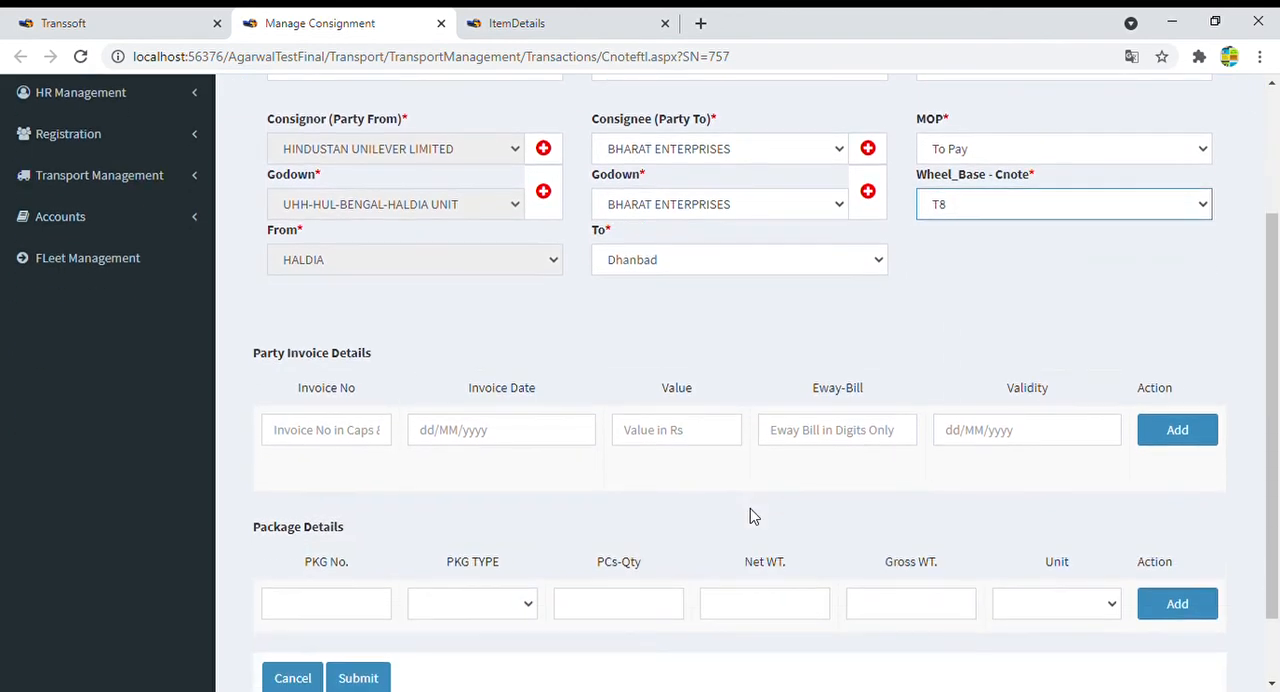
{"action": "left_click", "coordinate": [340, 425]}
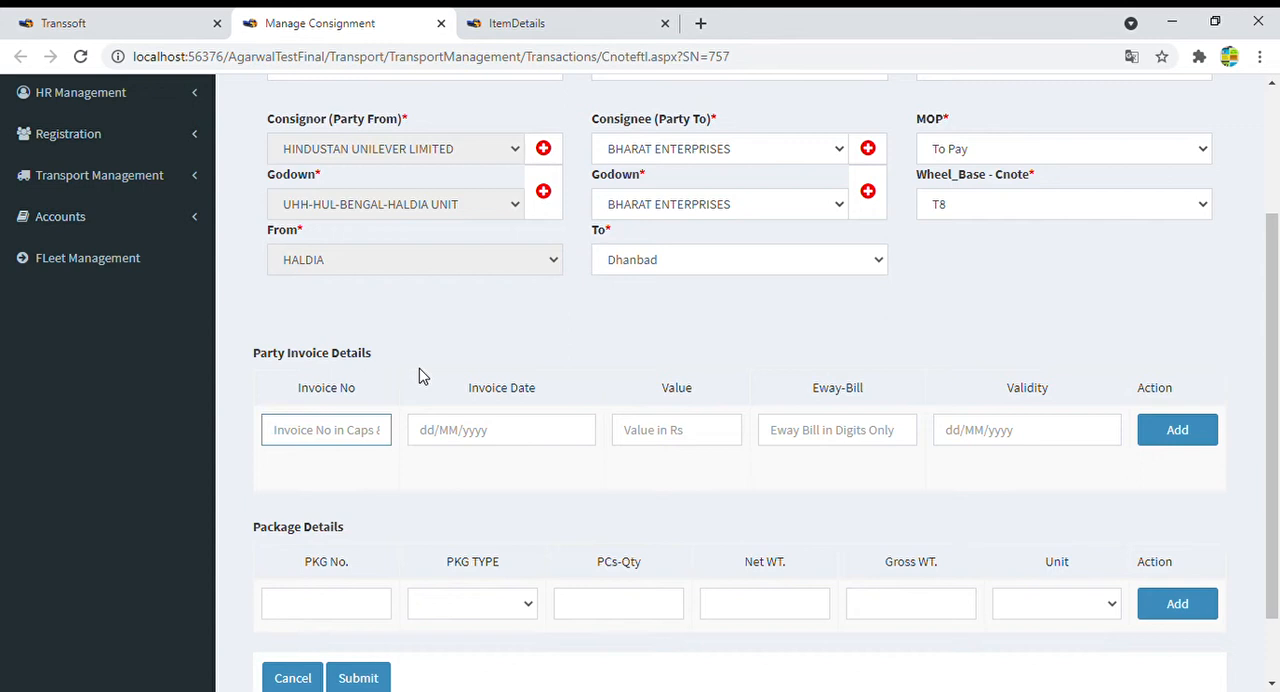
{"action": "type", "text": "456789"}
{"action": "left_click", "coordinate": [497, 440]}
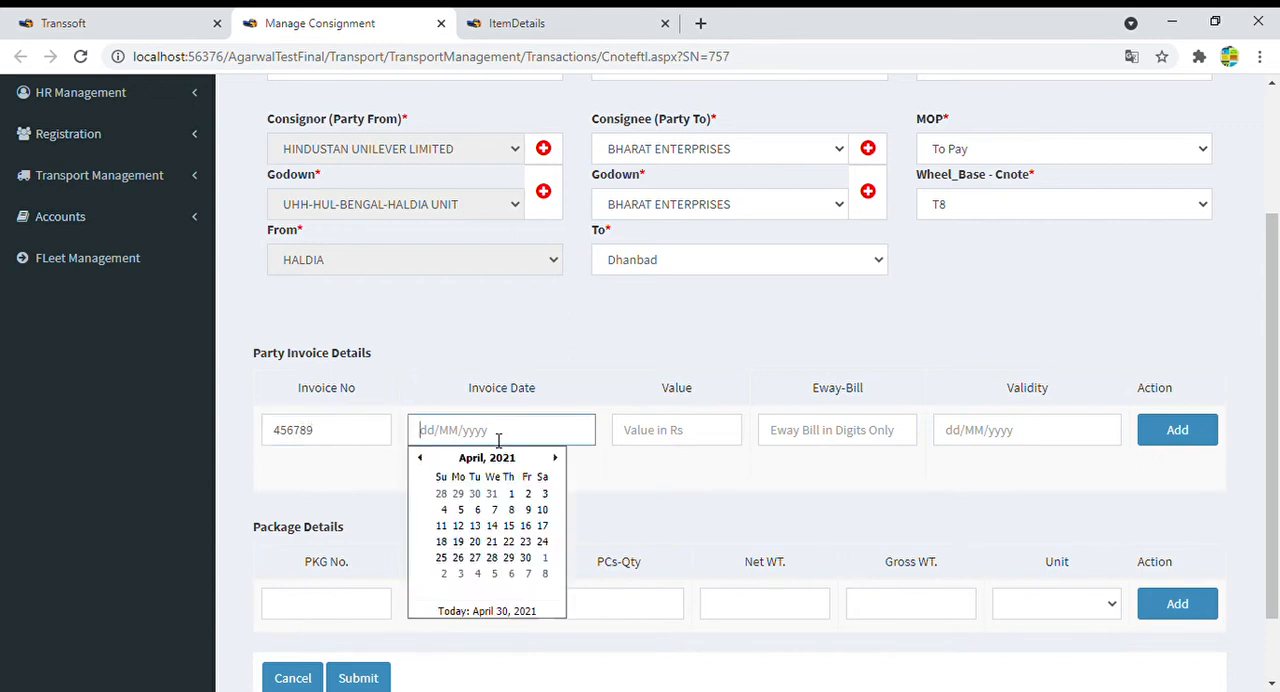
{"action": "left_click", "coordinate": [501, 612]}
{"action": "left_click", "coordinate": [710, 434]}
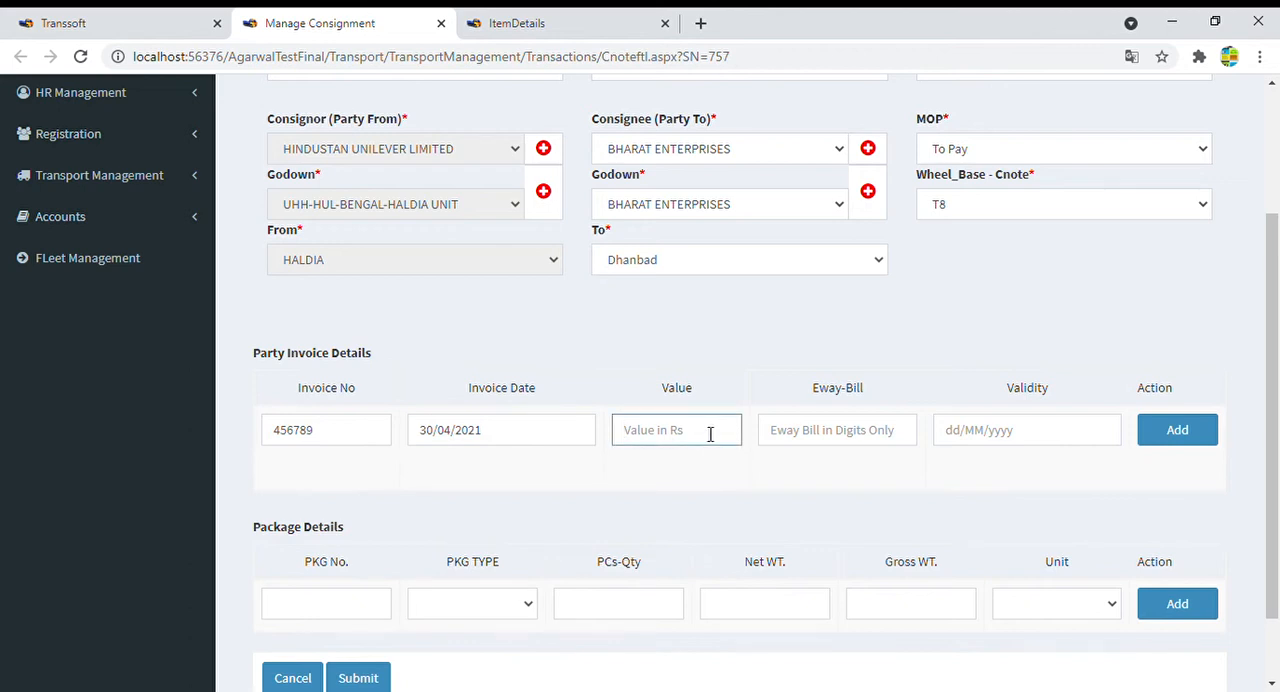
{"action": "type", "text": "5800000"}
{"action": "left_click", "coordinate": [852, 432]}
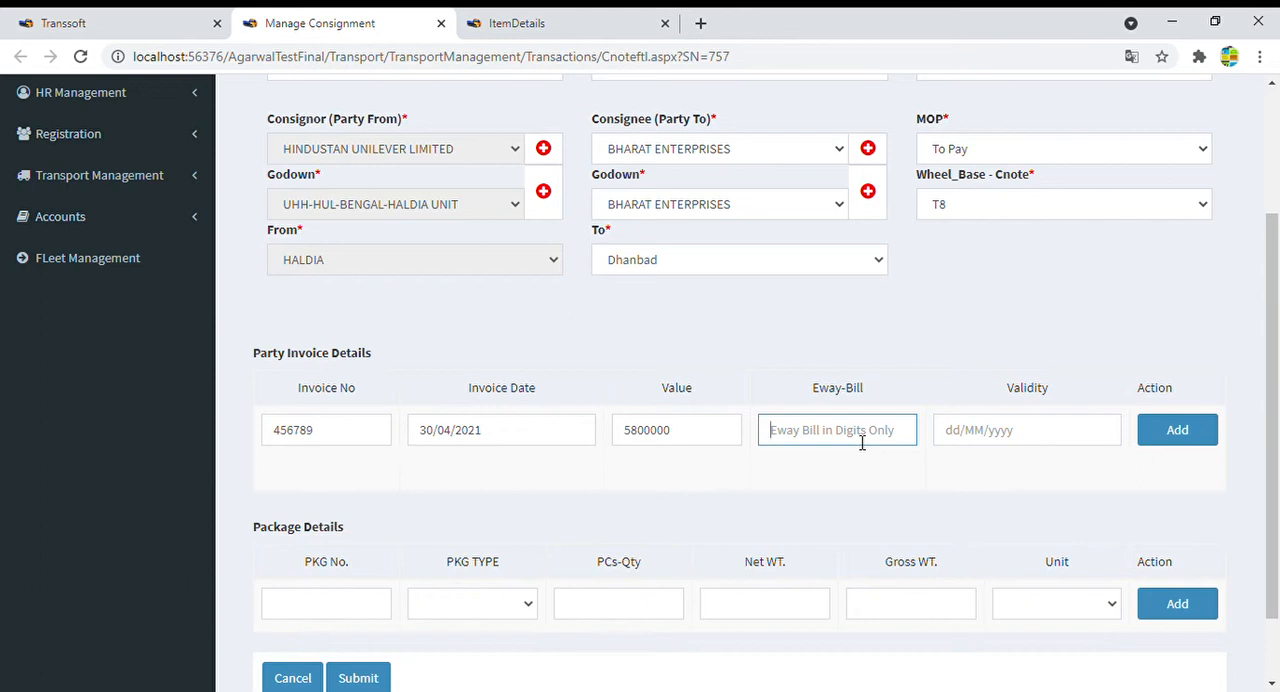
{"action": "type", "text": "56478945"}
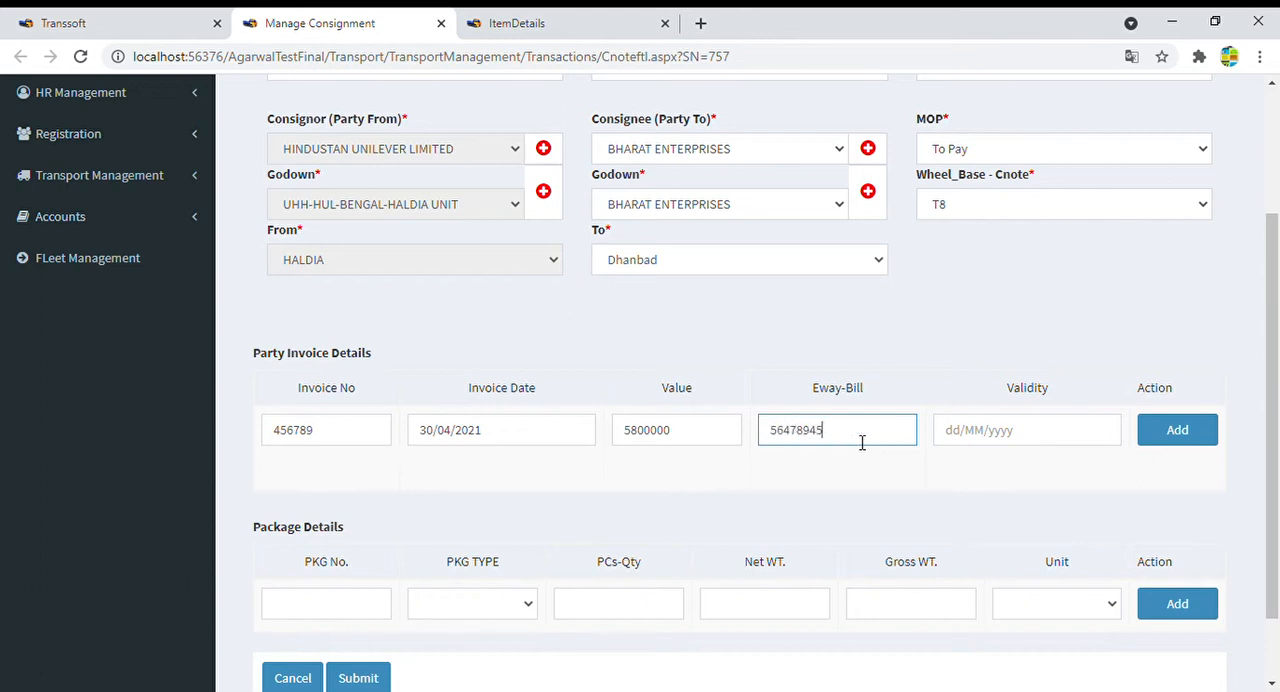
{"action": "type", "text": "6123"}
{"action": "left_click", "coordinate": [994, 438]}
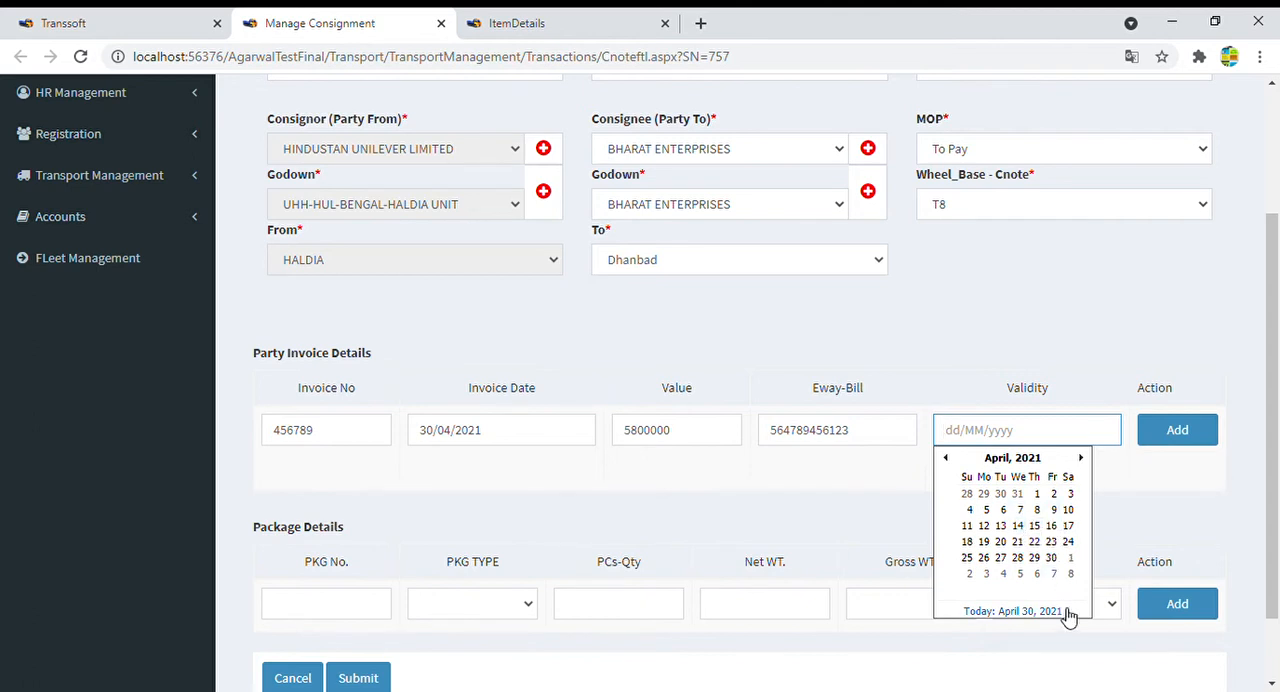
{"action": "left_click", "coordinate": [1055, 574]}
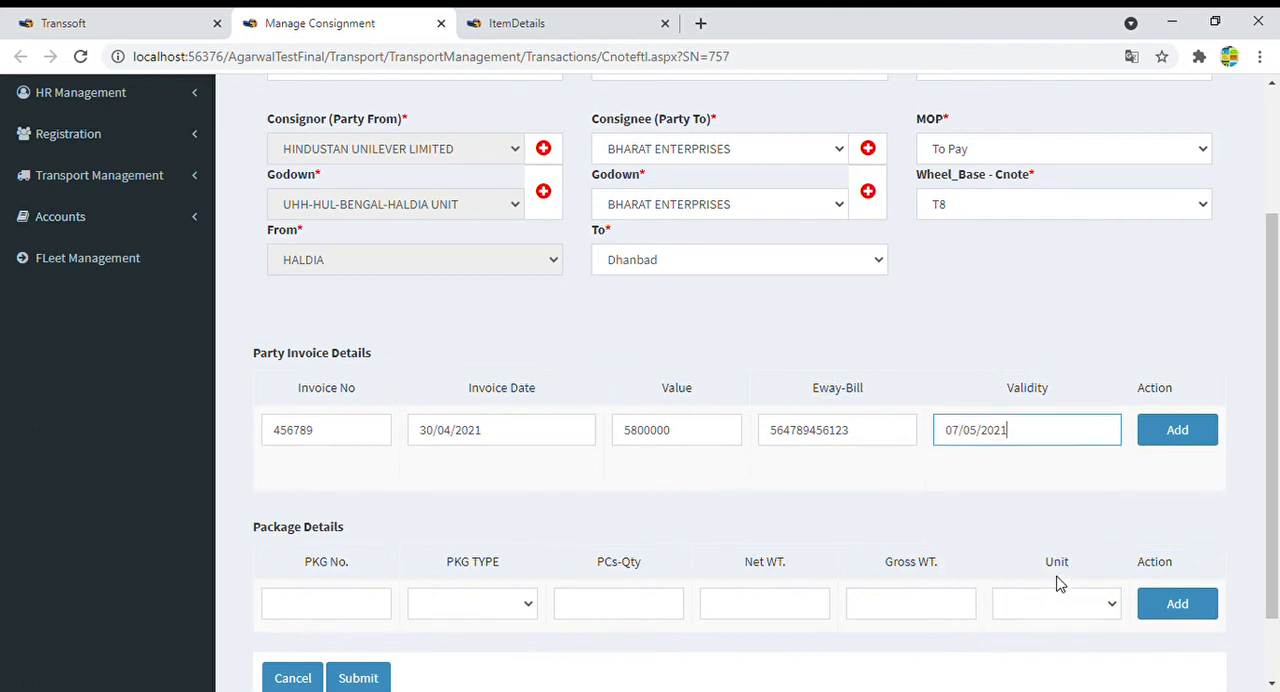
{"action": "left_click", "coordinate": [1177, 432]}
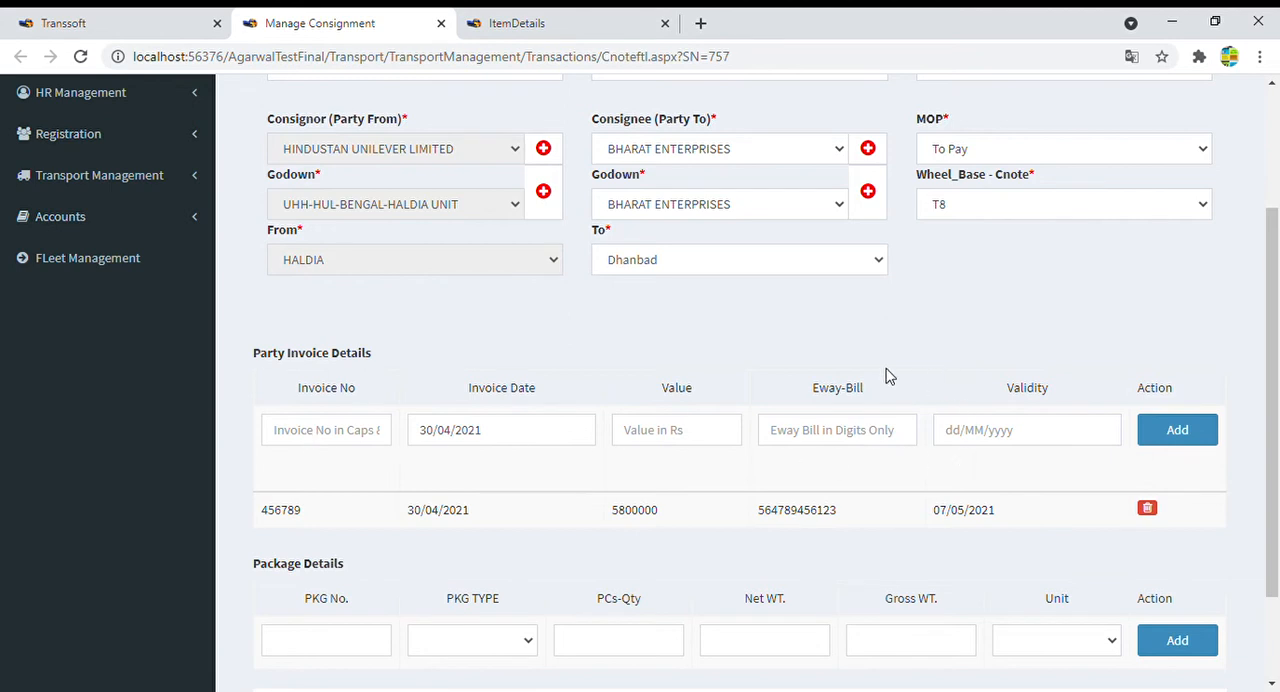
{"action": "left_click", "coordinate": [334, 437]}
{"action": "left_click", "coordinate": [563, 441]}
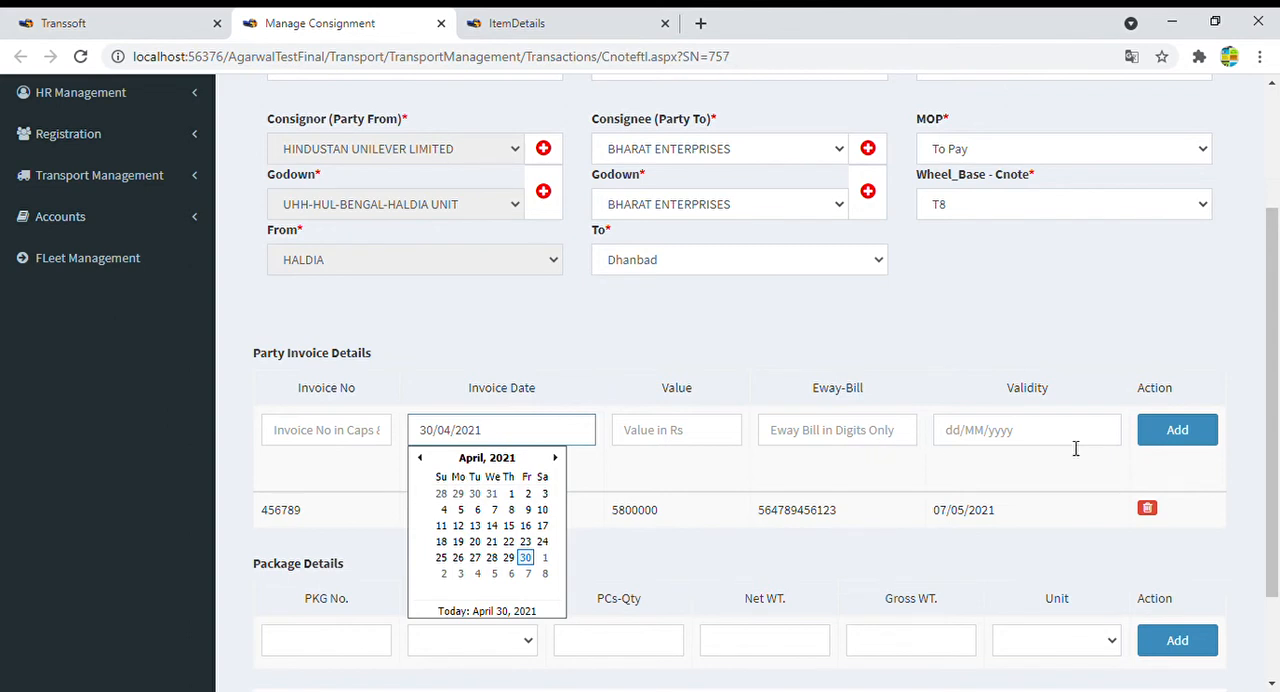
{"action": "left_click", "coordinate": [1175, 440]}
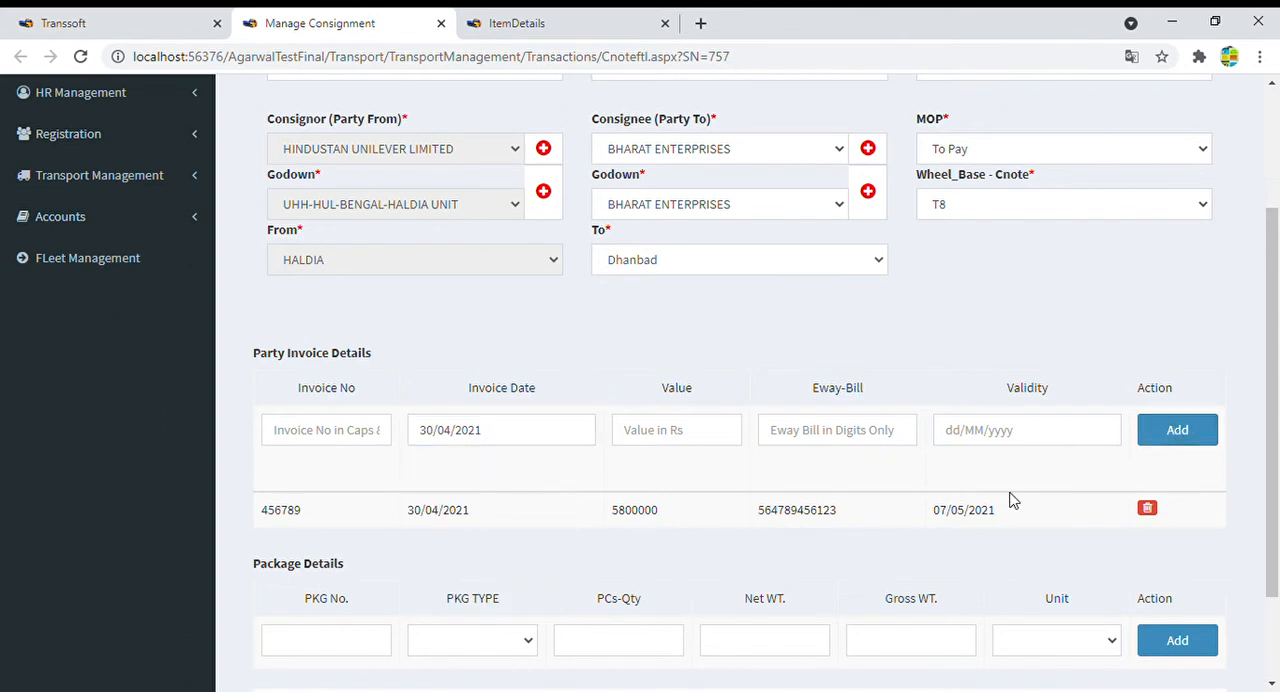
- Fill in the package details with package number 1520, type CARTOON and piece quantity 1520
{"action": "scroll", "coordinate": [1010, 500], "scroll_direction": "down", "scroll_amount": 1}
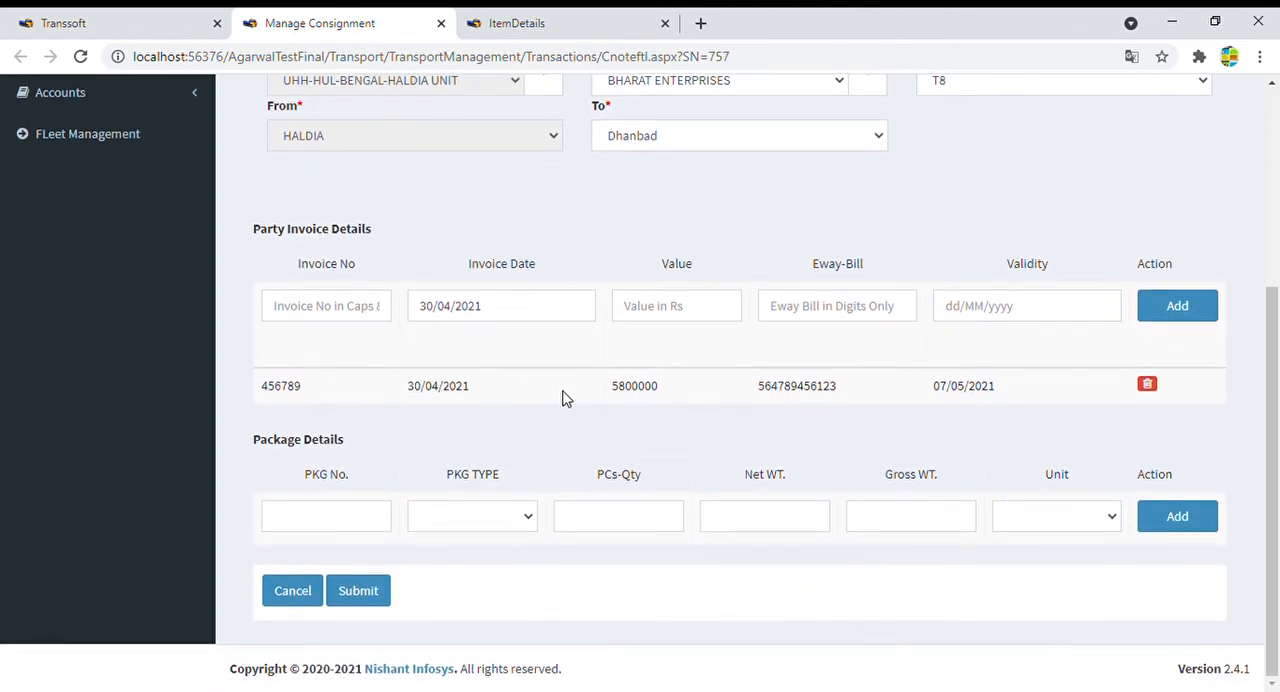
{"action": "left_click", "coordinate": [361, 527]}
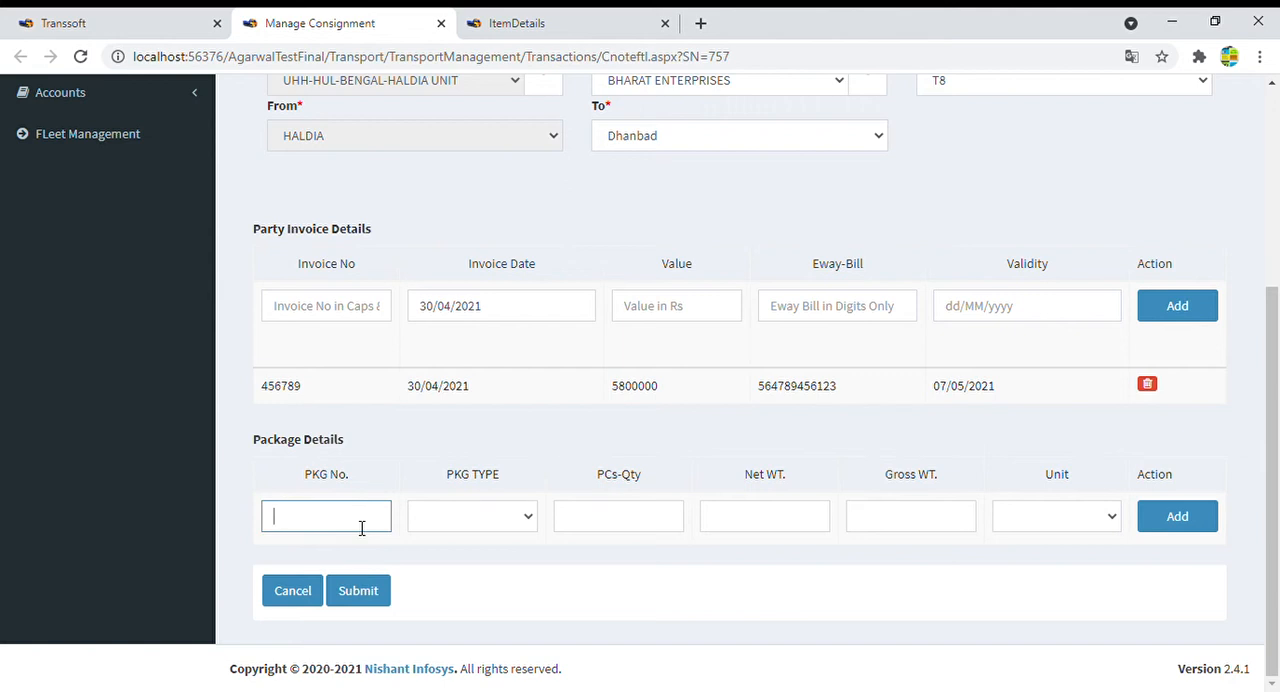
{"action": "type", "text": "1520"}
{"action": "left_click", "coordinate": [470, 524]}
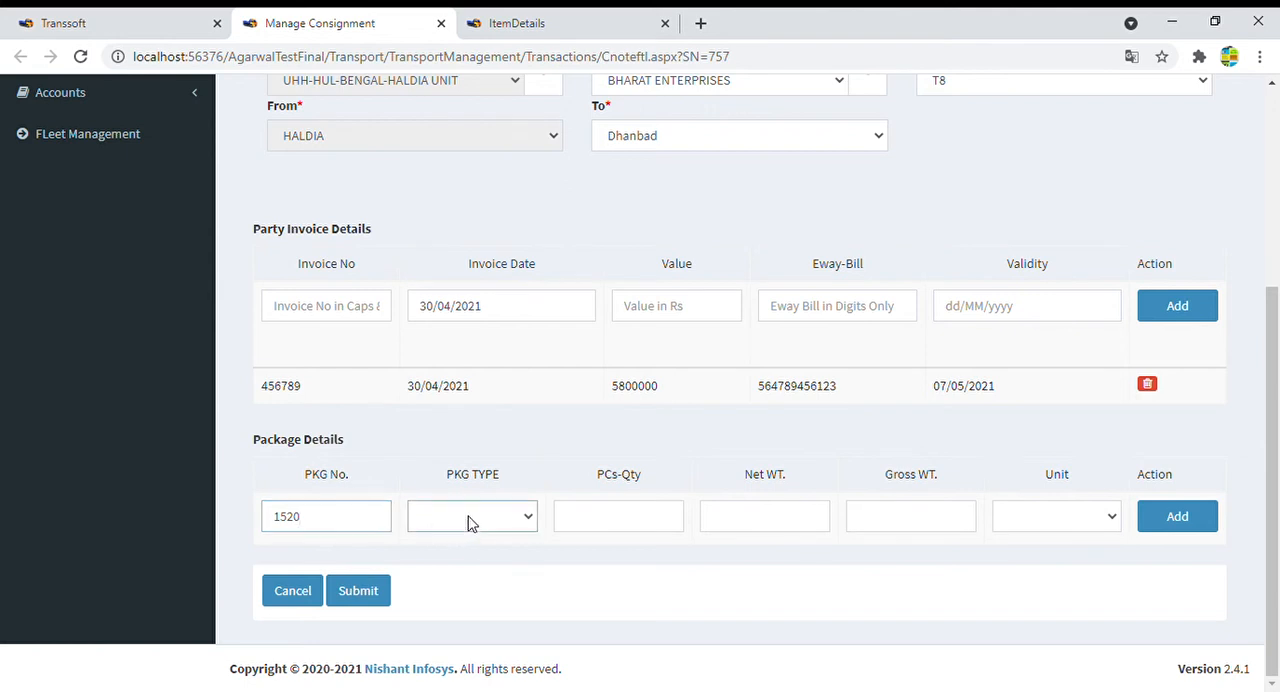
{"action": "left_click", "coordinate": [474, 522]}
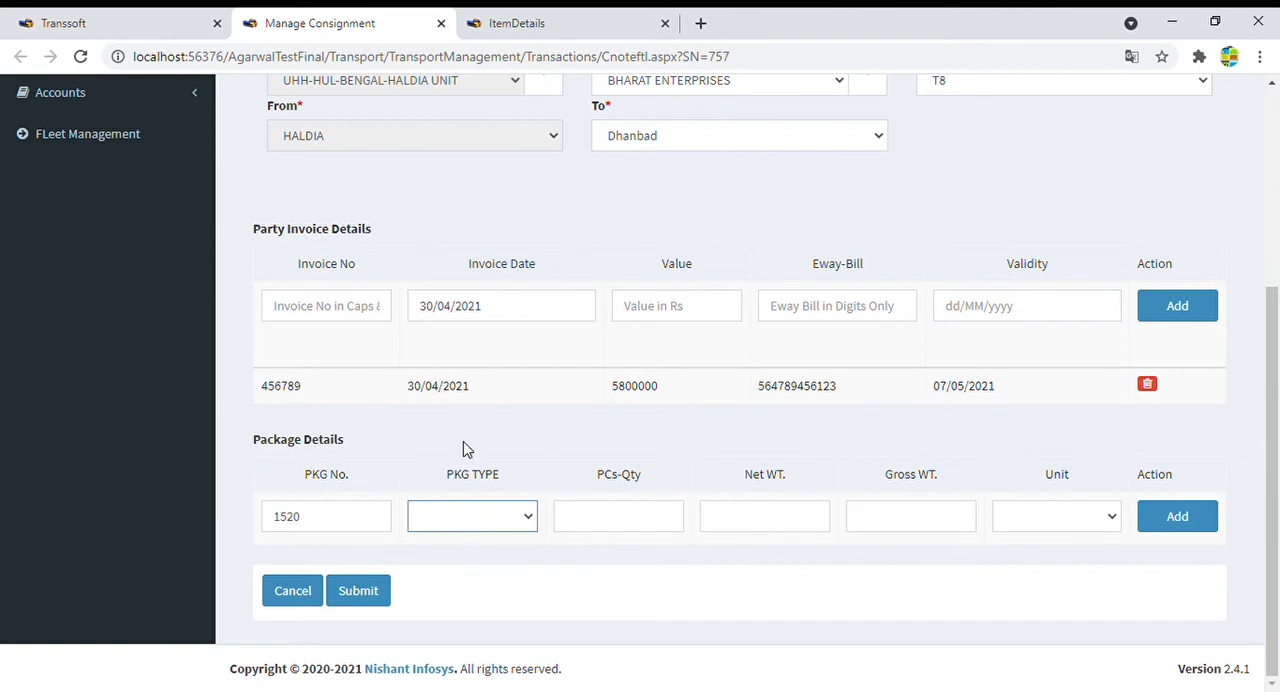
{"action": "left_click", "coordinate": [468, 242]}
{"action": "left_click", "coordinate": [621, 524]}
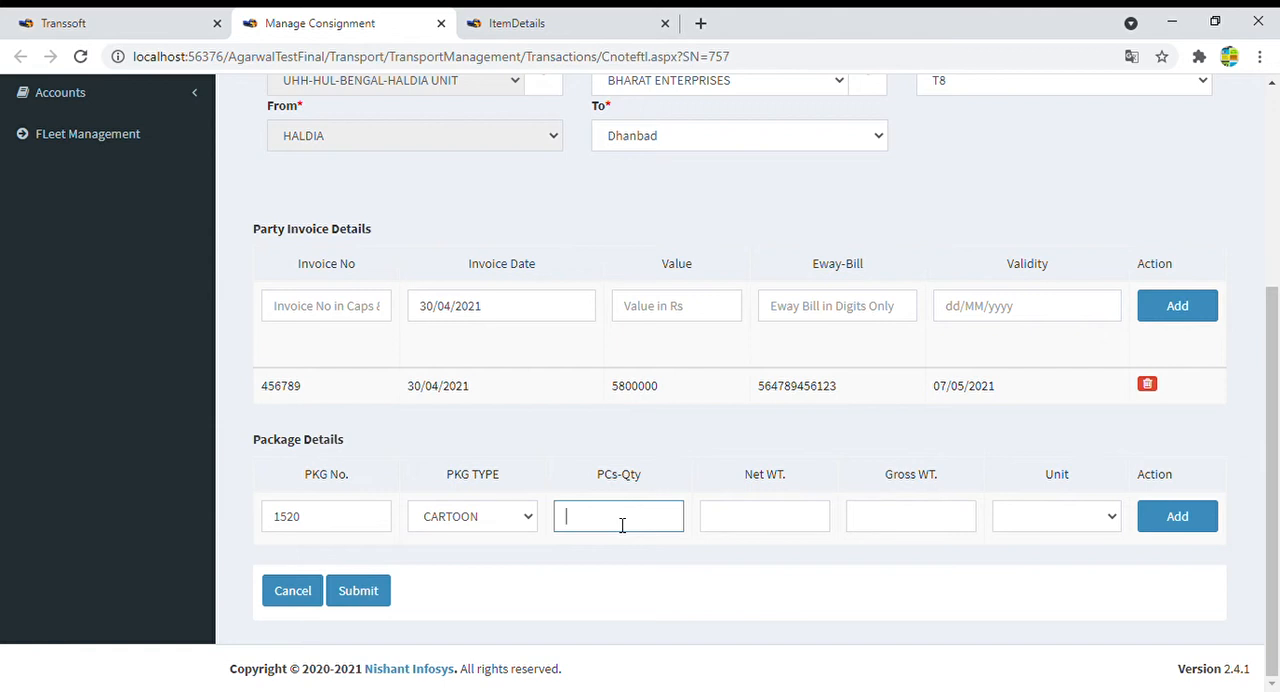
{"action": "type", "text": "1520"}
- Set the package's net and gross weight to 40 and the unit to FTL, and add the package line
{"action": "left_click", "coordinate": [739, 524]}
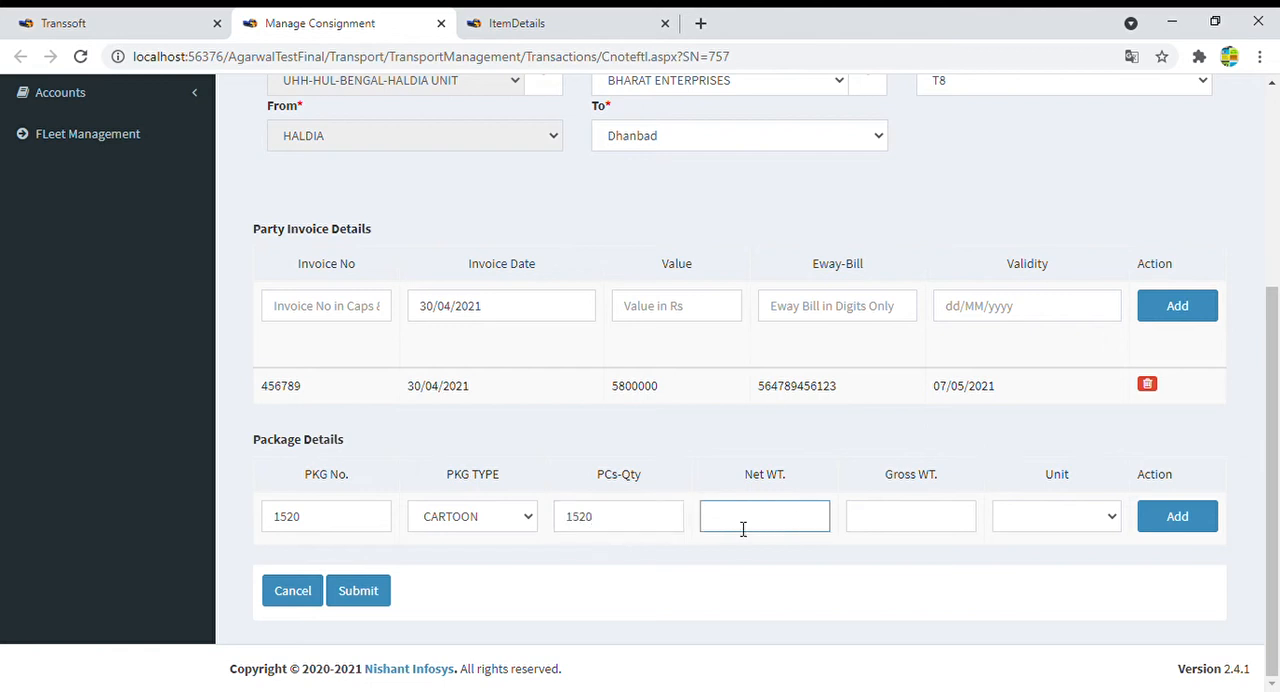
{"action": "type", "text": "40"}
{"action": "left_click", "coordinate": [921, 526]}
{"action": "type", "text": "40"}
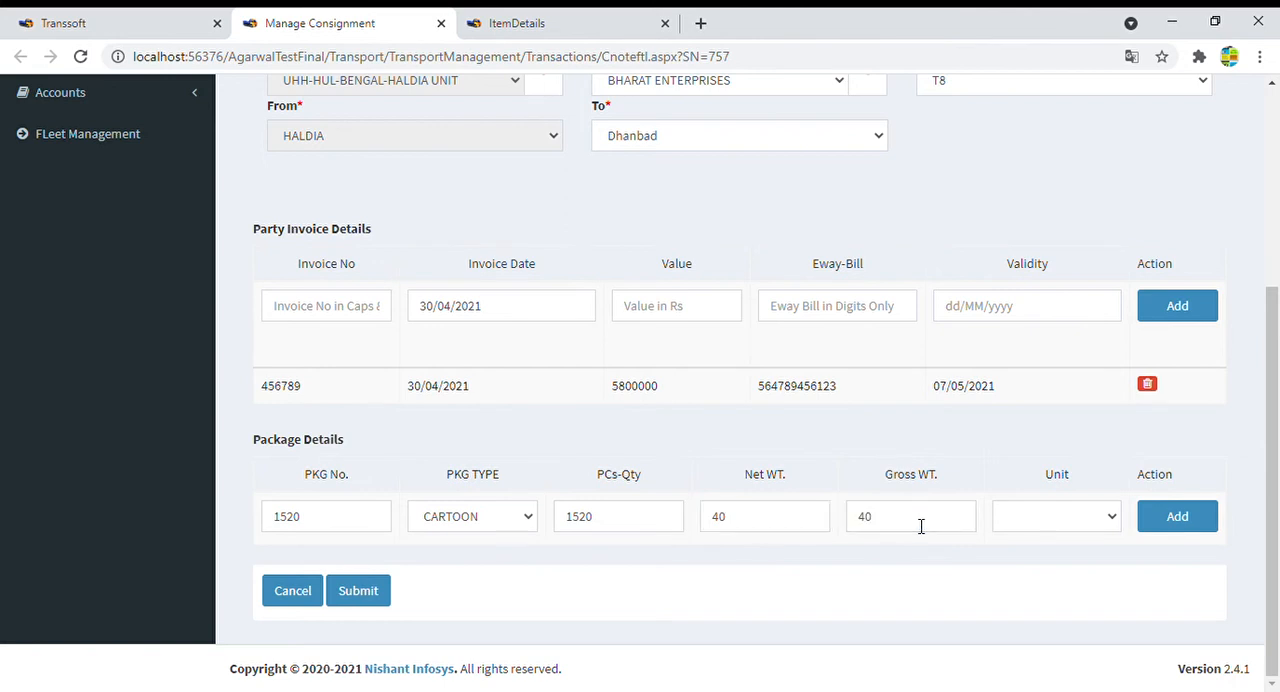
{"action": "left_click", "coordinate": [1100, 518]}
{"action": "key", "text": "Down"}
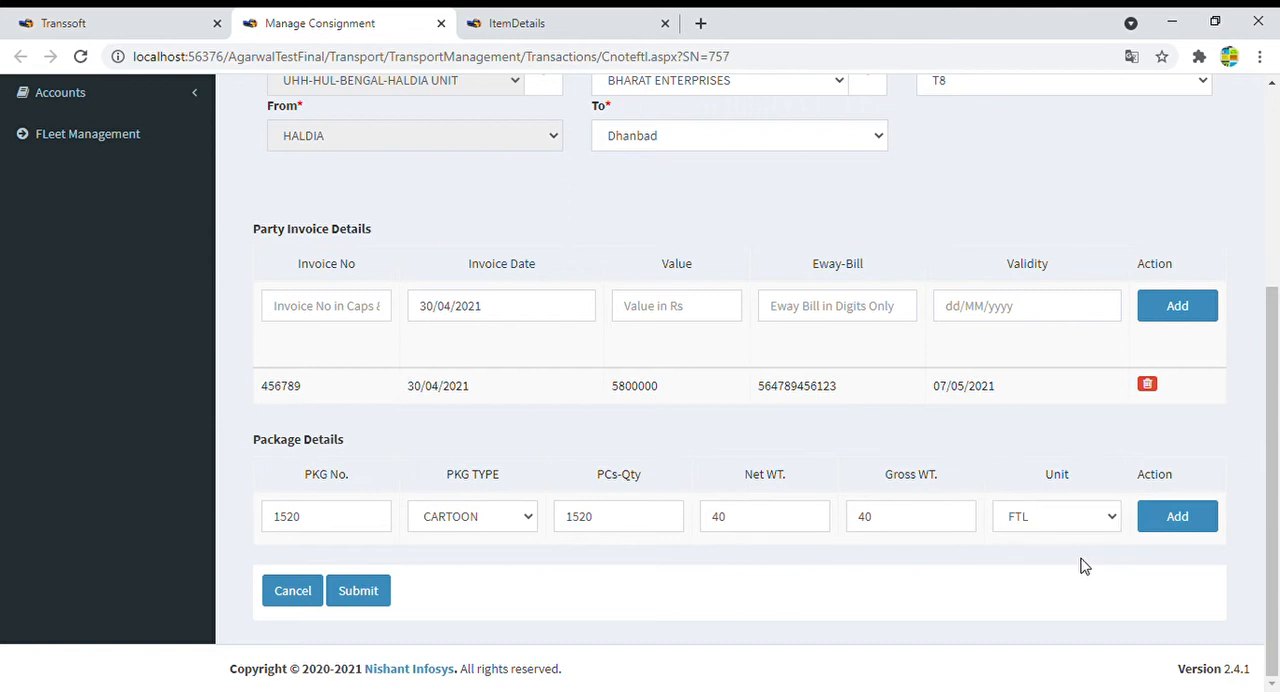
{"action": "left_click", "coordinate": [1190, 528]}
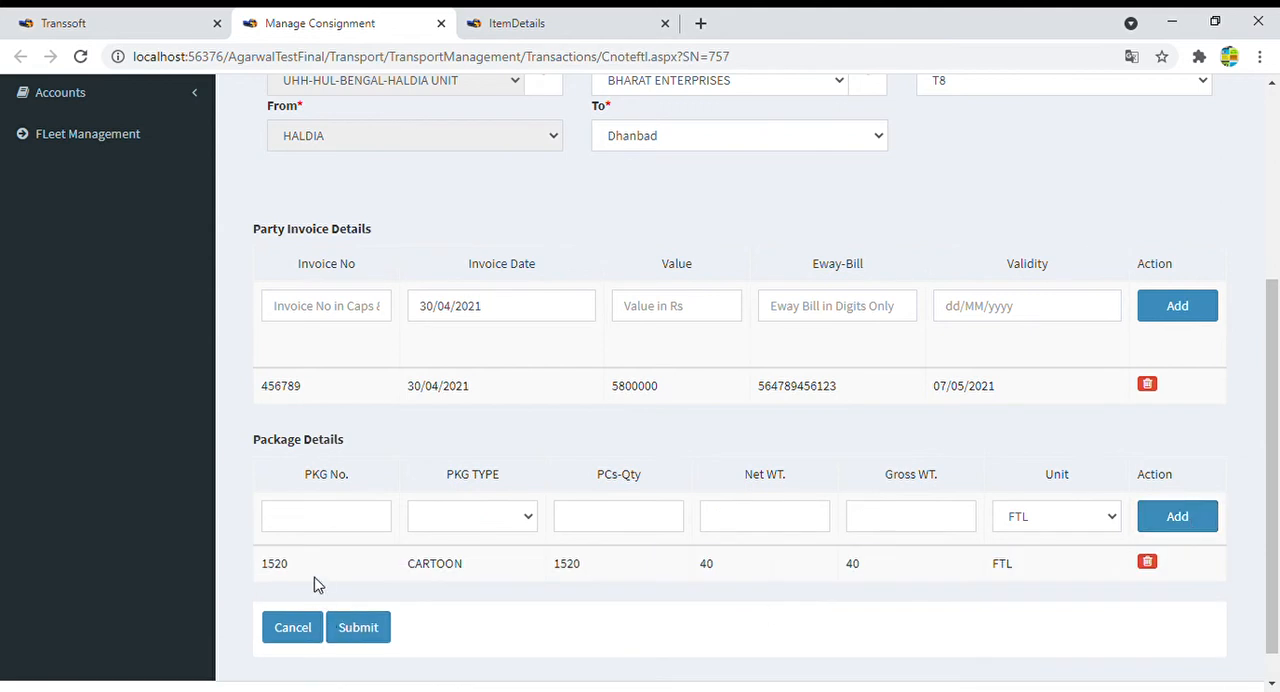
- Review the added package line and submit the consignment note
{"action": "left_click_drag", "start_coordinate": [272, 575], "coordinate": [1094, 577]}
{"action": "left_click", "coordinate": [746, 598]}
{"action": "left_click", "coordinate": [331, 531]}
{"action": "key", "text": "Tab"}
{"action": "key", "text": "Tab"}
{"action": "key", "text": "Tab"}
{"action": "left_click", "coordinate": [934, 531]}
{"action": "left_click", "coordinate": [912, 605]}
{"action": "left_click", "coordinate": [357, 628]}
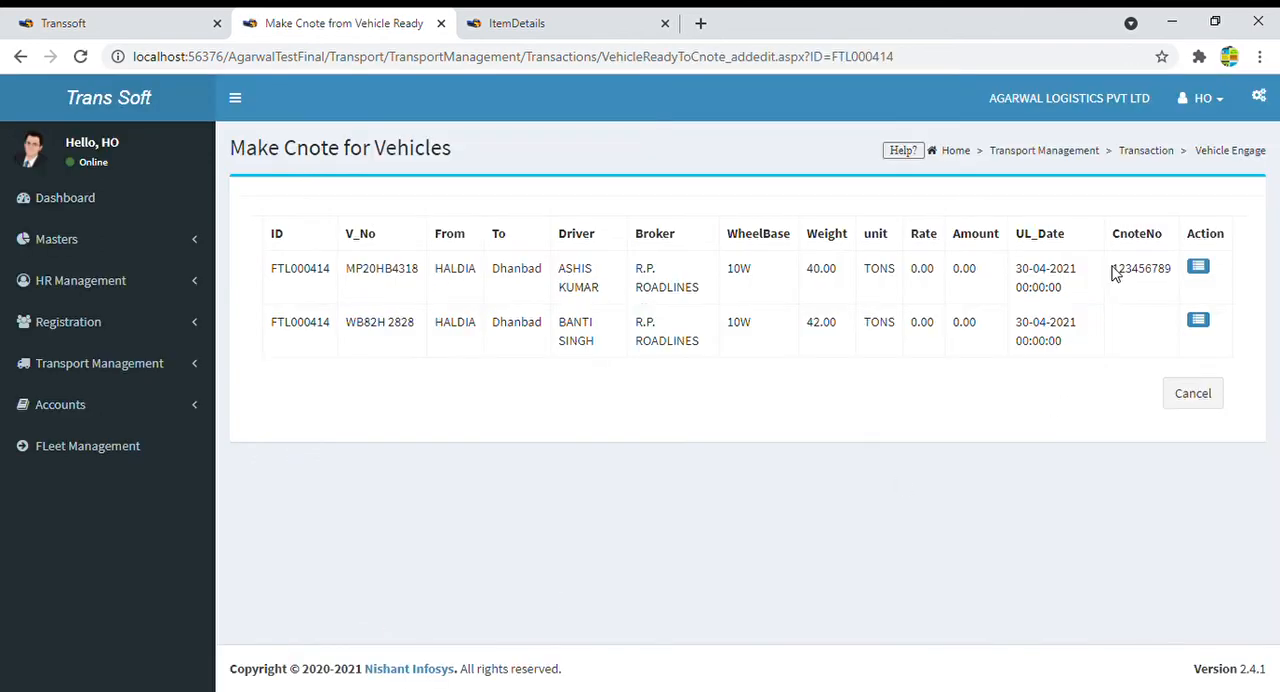
{"action": "left_click_drag", "start_coordinate": [1112, 268], "coordinate": [1175, 274]}
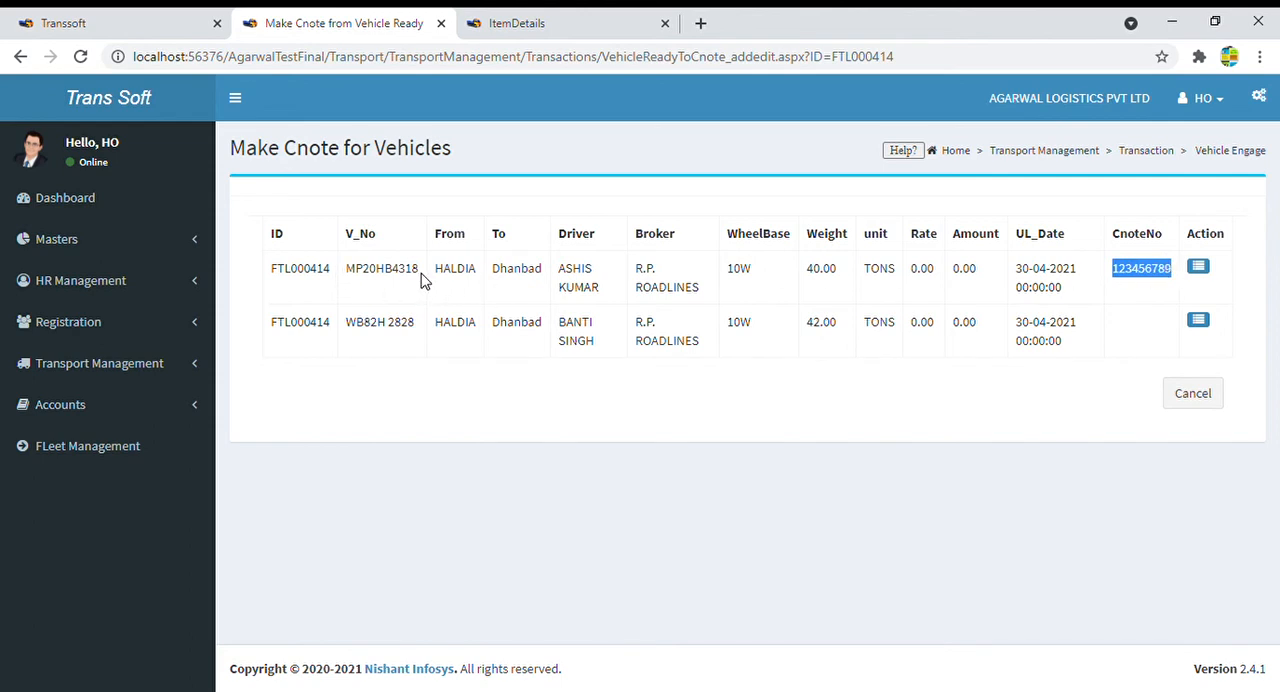
{"action": "left_click_drag", "start_coordinate": [420, 277], "coordinate": [350, 278]}
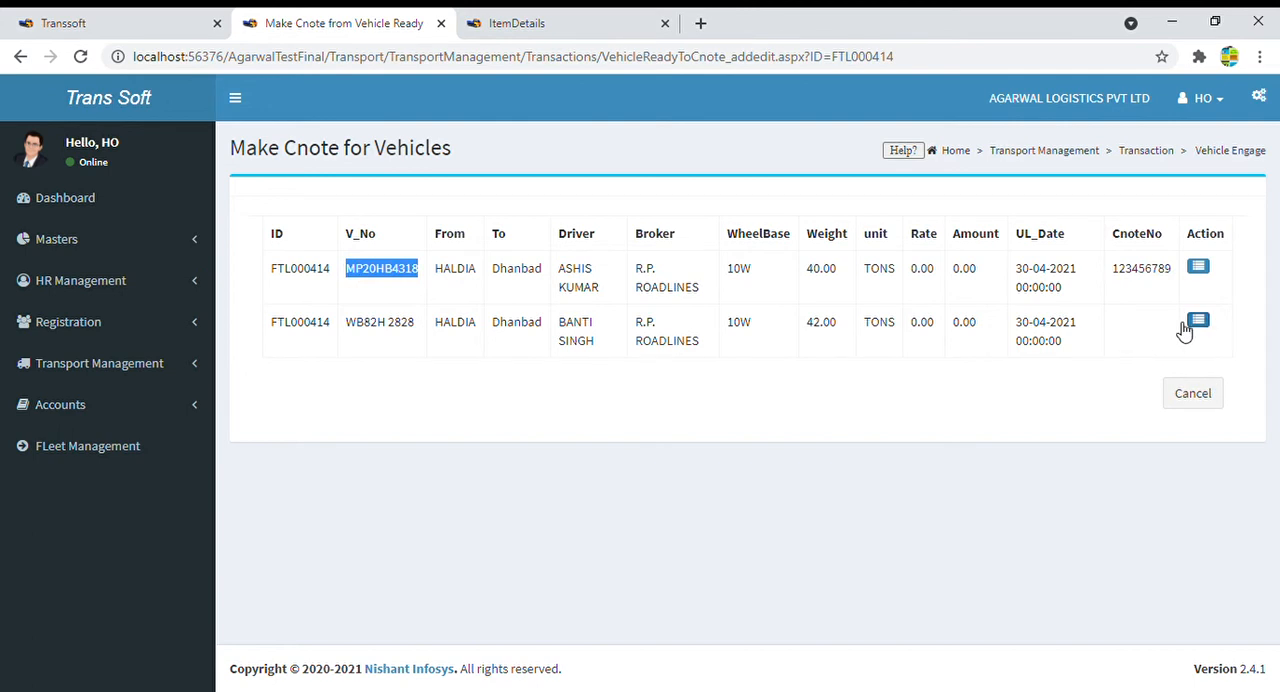
{"action": "left_click_drag", "start_coordinate": [1078, 325], "coordinate": [276, 337]}
{"action": "left_click", "coordinate": [1114, 326]}
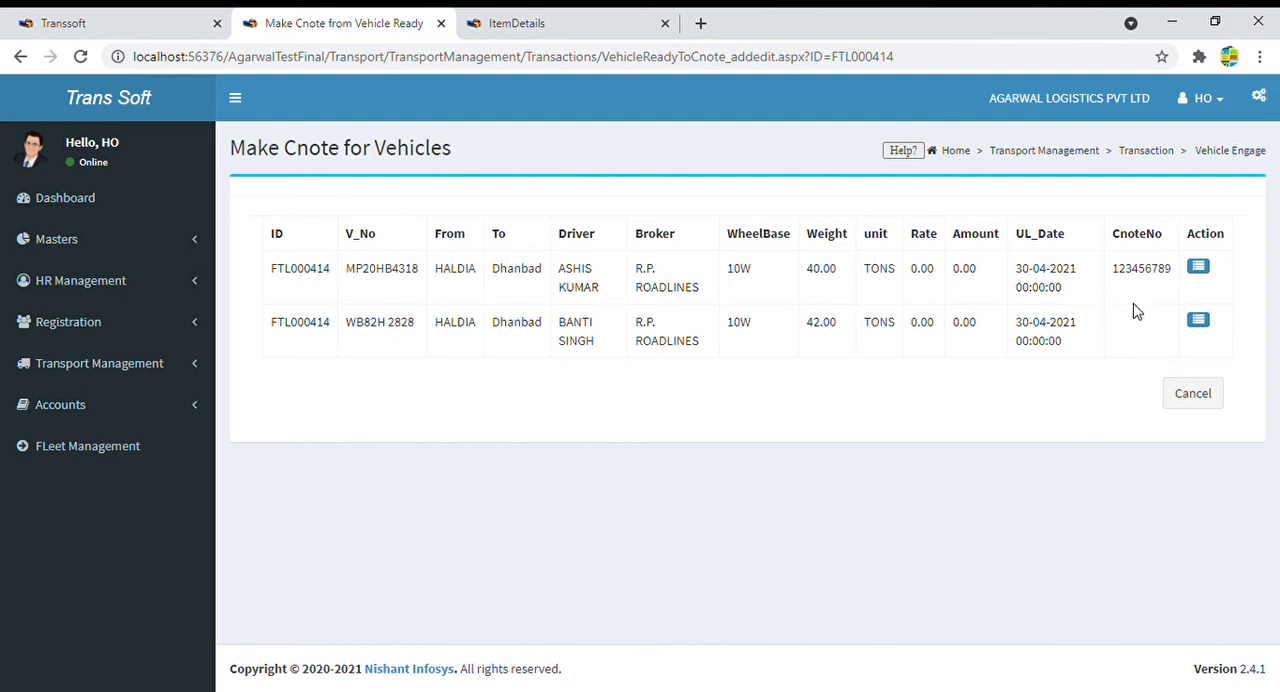
{"action": "double_click", "coordinate": [1143, 277]}
{"action": "left_click", "coordinate": [1135, 323]}
{"action": "left_click", "coordinate": [1201, 402]}
{"action": "double_click", "coordinate": [1157, 275]}
- Leave entry FTL000414's vehicle list and open Vehicle Dispatch - Source Point from the dashboard's FTL section
{"action": "left_click", "coordinate": [1194, 396]}
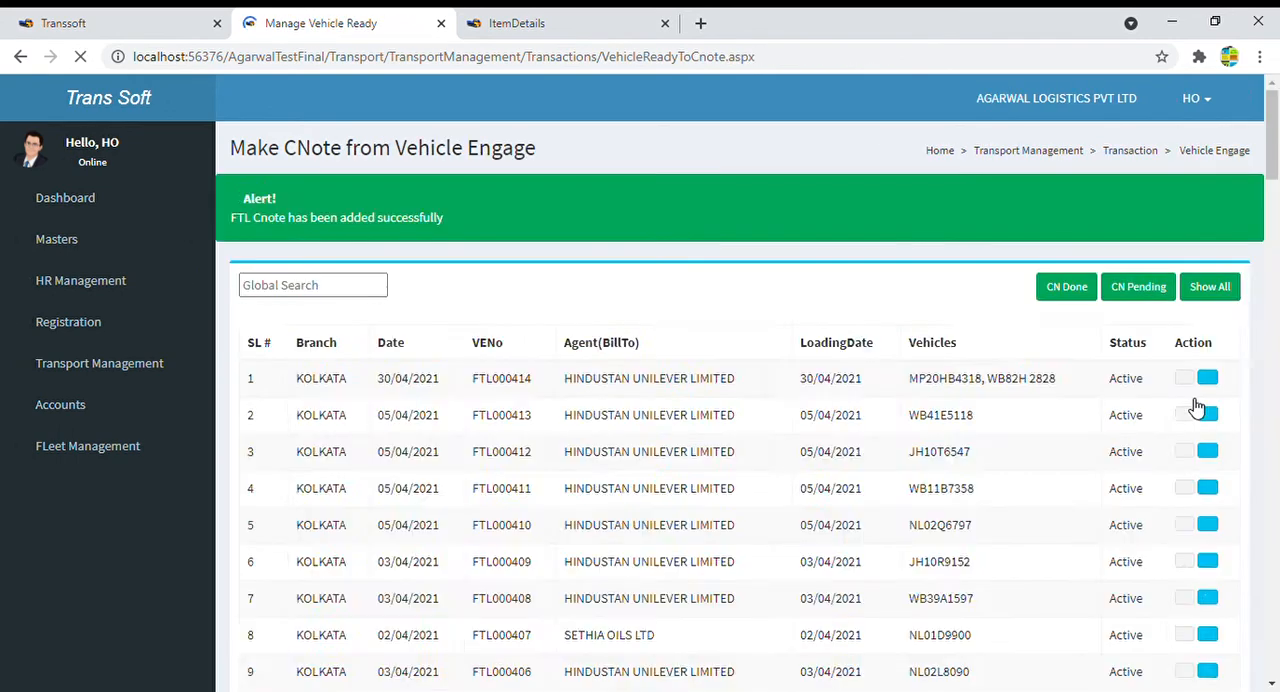
{"action": "left_click", "coordinate": [57, 205]}
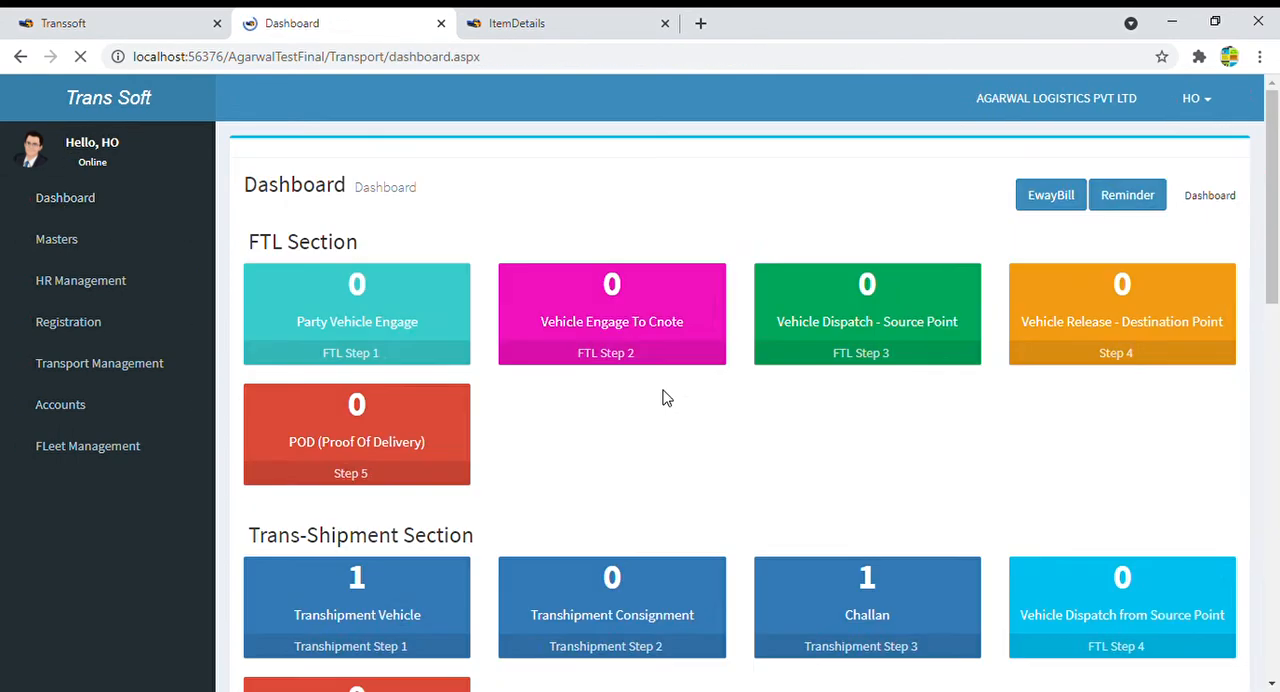
{"action": "left_click", "coordinate": [860, 336]}
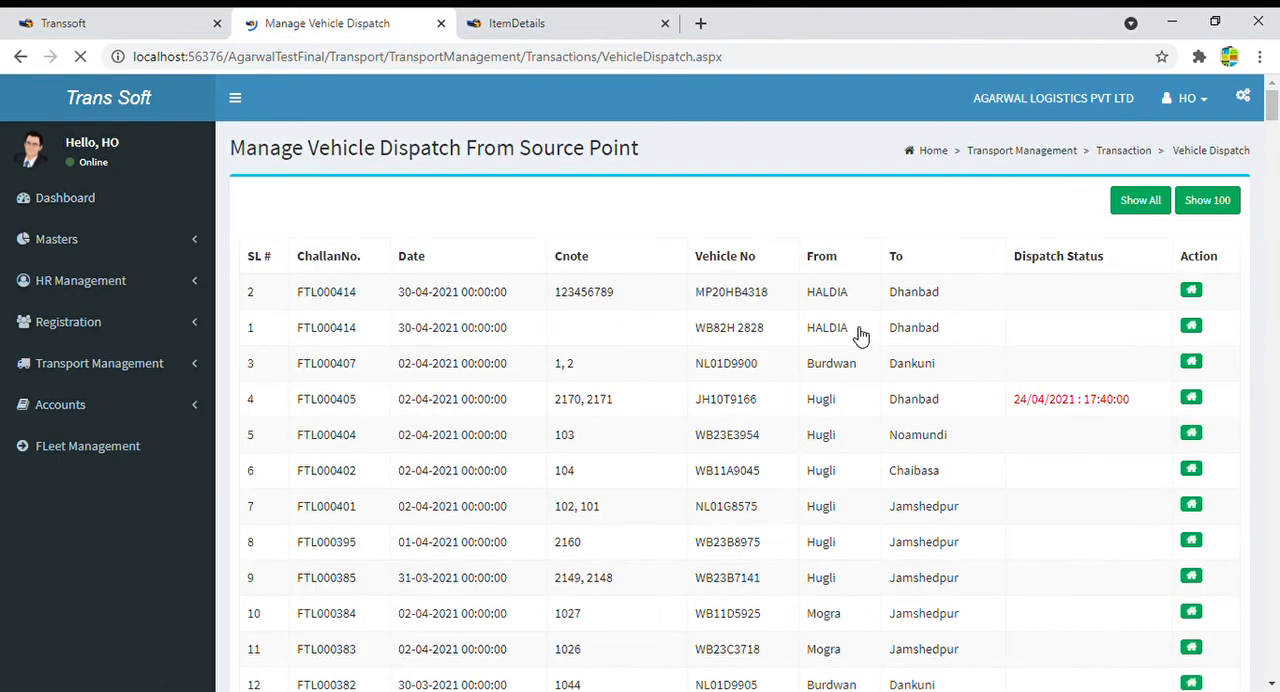
- Examine the two FTL000414 dispatch lines, comparing their Cnote numbers, vehicles and route
{"action": "left_click_drag", "start_coordinate": [312, 365], "coordinate": [951, 370]}
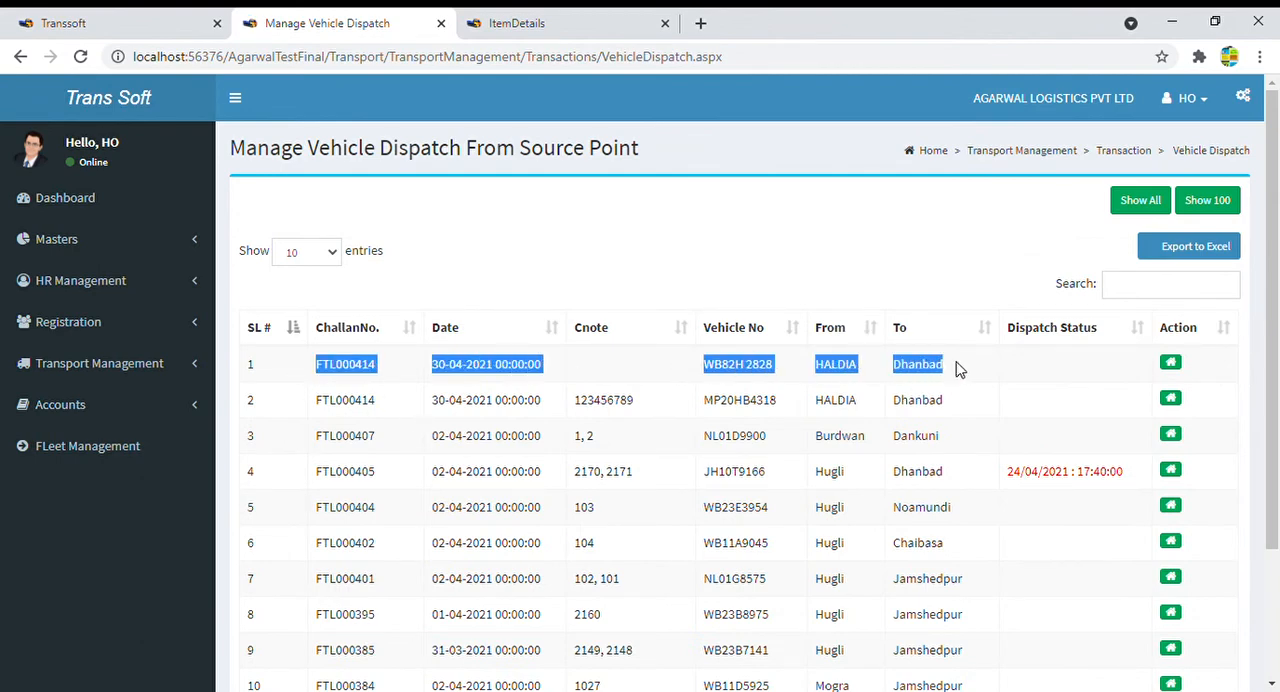
{"action": "left_click", "coordinate": [570, 375]}
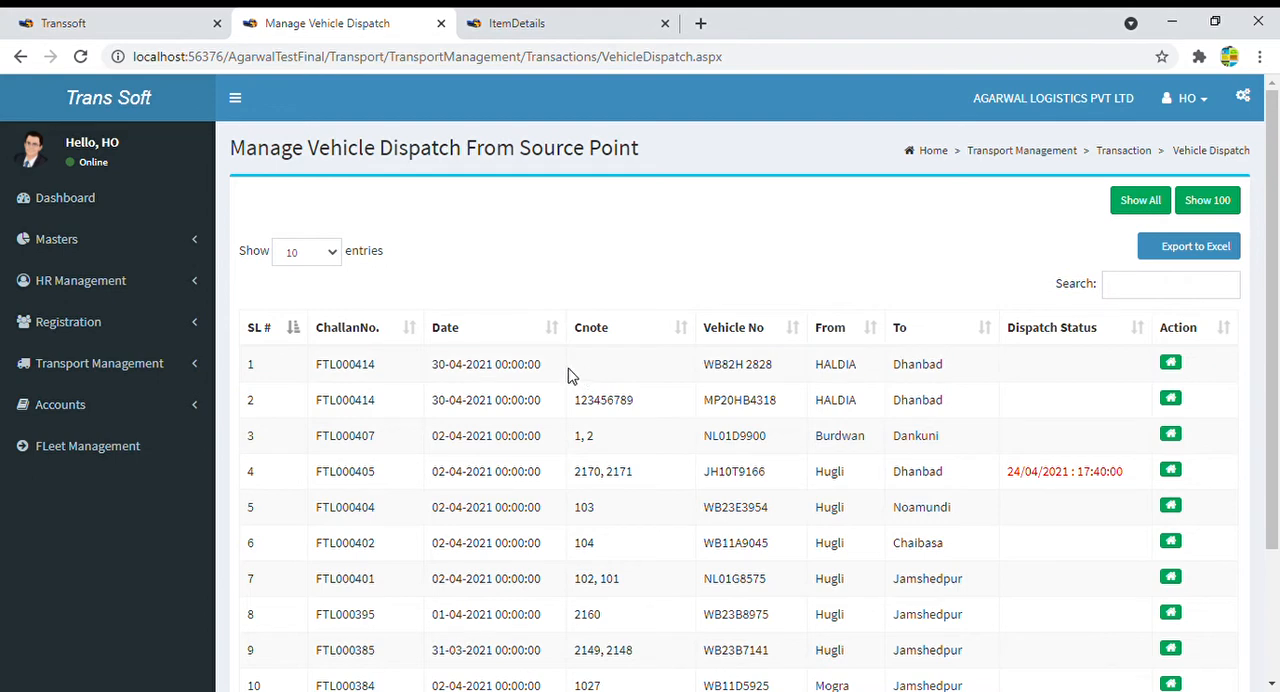
{"action": "left_click_drag", "start_coordinate": [314, 366], "coordinate": [998, 366]}
{"action": "left_click", "coordinate": [640, 368]}
{"action": "left_click_drag", "start_coordinate": [306, 403], "coordinate": [817, 398]}
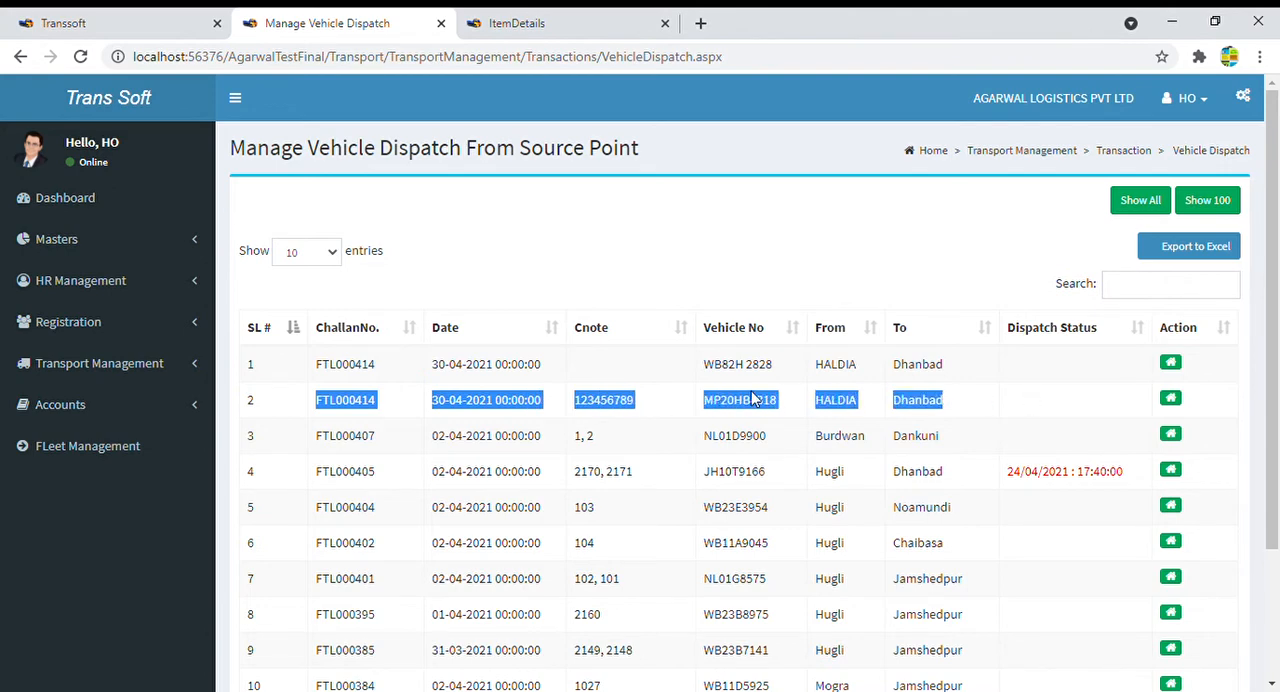
{"action": "double_click", "coordinate": [617, 402]}
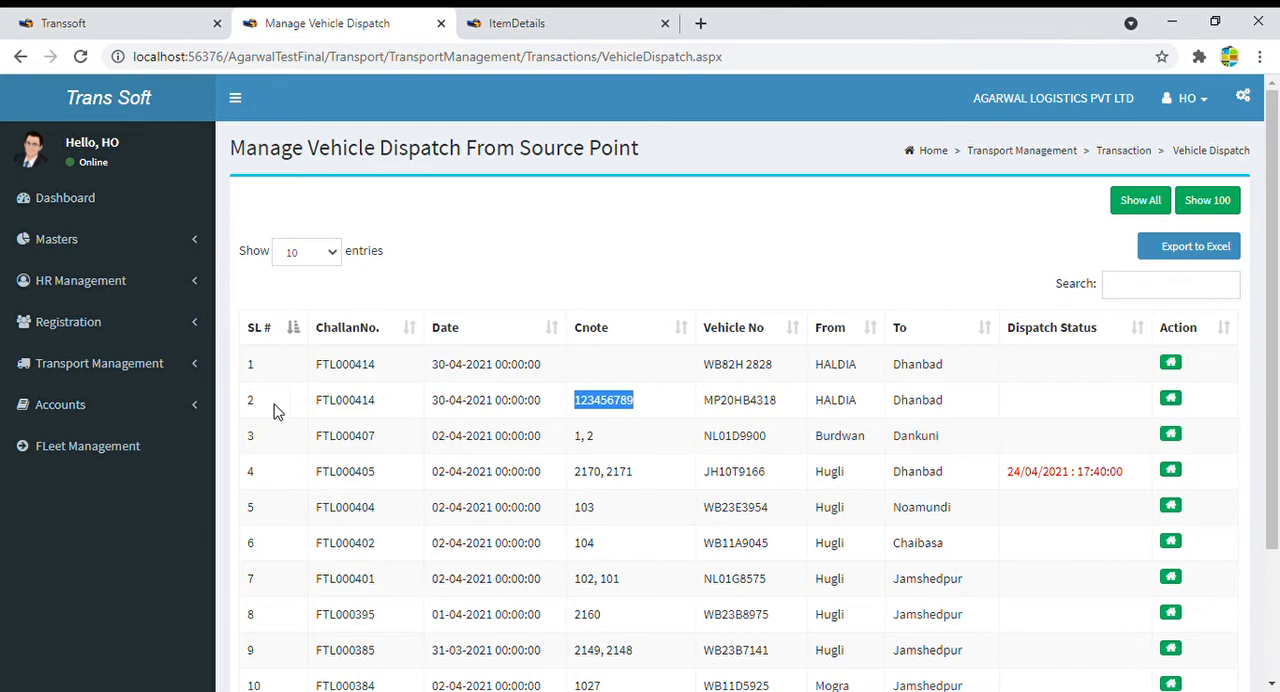
{"action": "left_click", "coordinate": [977, 408]}
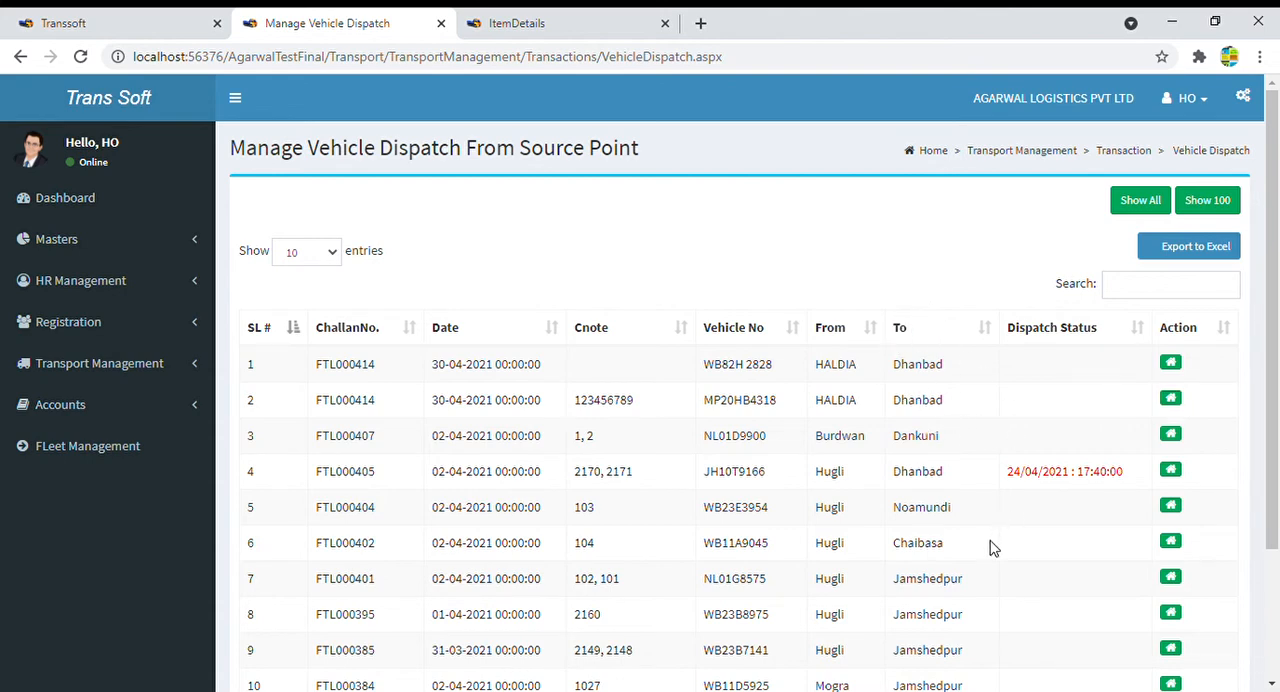
{"action": "key", "text": "ctrl+shift+i"}
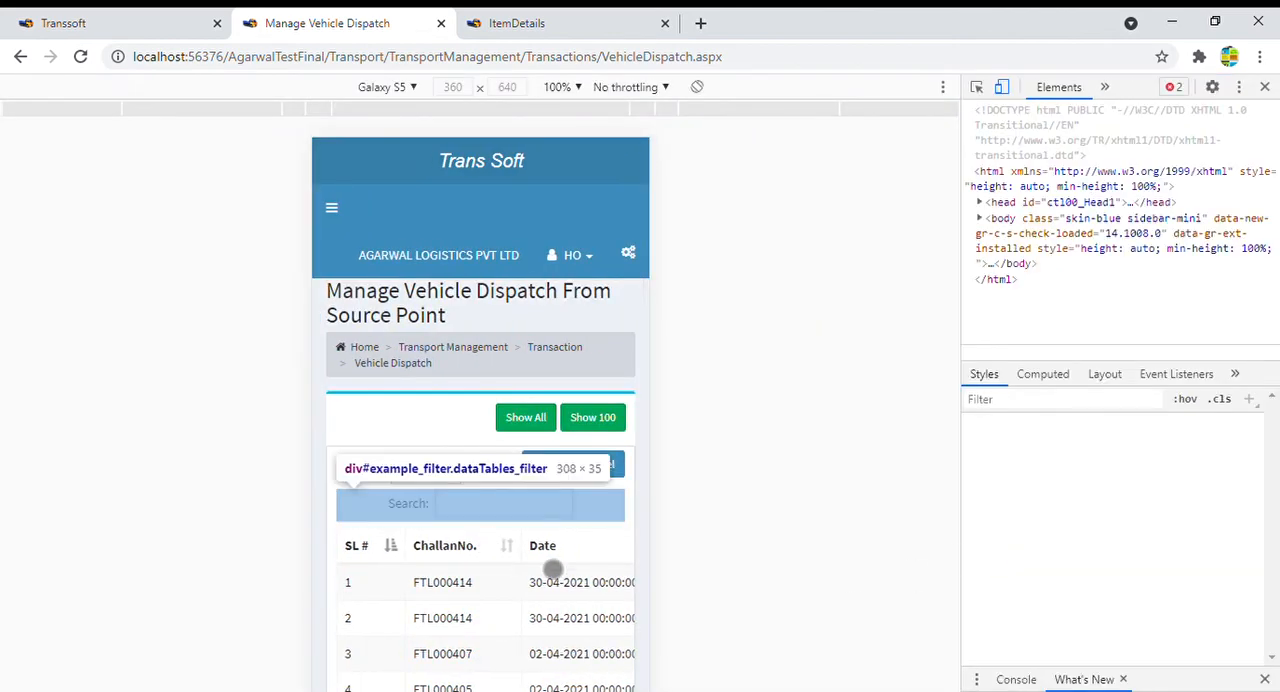
{"action": "scroll", "coordinate": [540, 565], "scroll_direction": "down", "scroll_amount": 5}
{"action": "scroll", "coordinate": [556, 556], "scroll_direction": "up", "scroll_amount": 2}
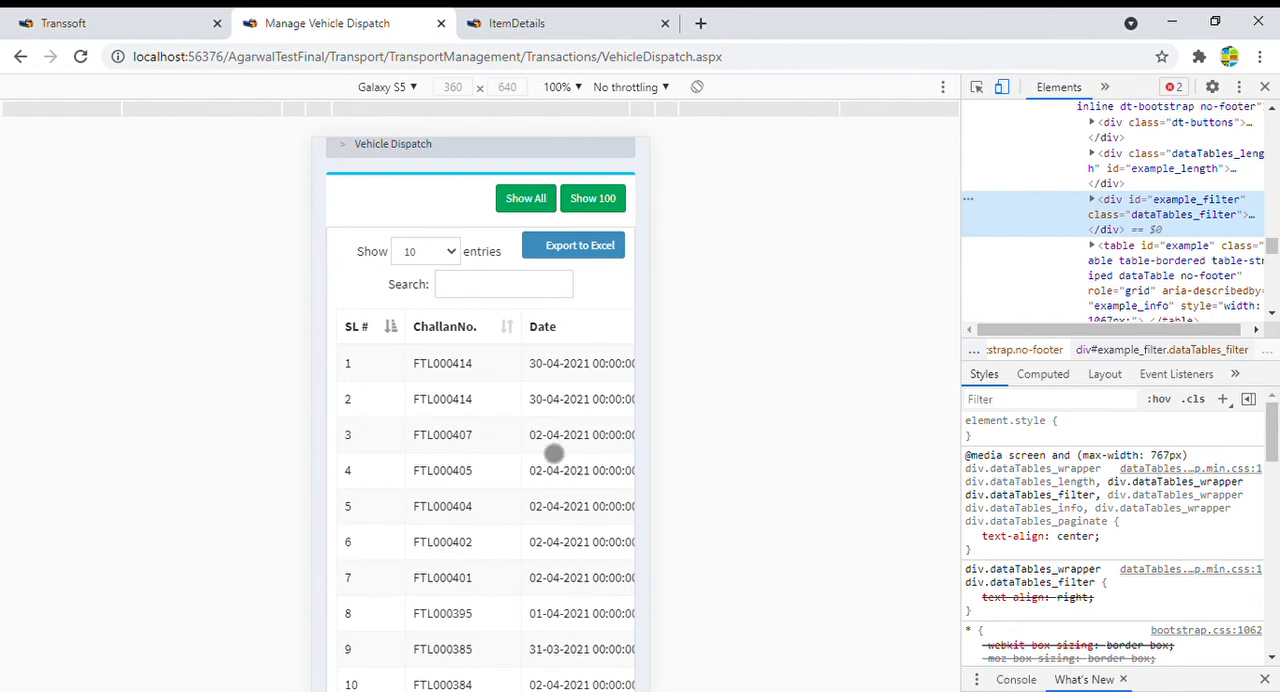
{"action": "left_click_drag", "start_coordinate": [554, 423], "coordinate": [366, 423]}
{"action": "left_click_drag", "start_coordinate": [605, 412], "coordinate": [363, 420]}
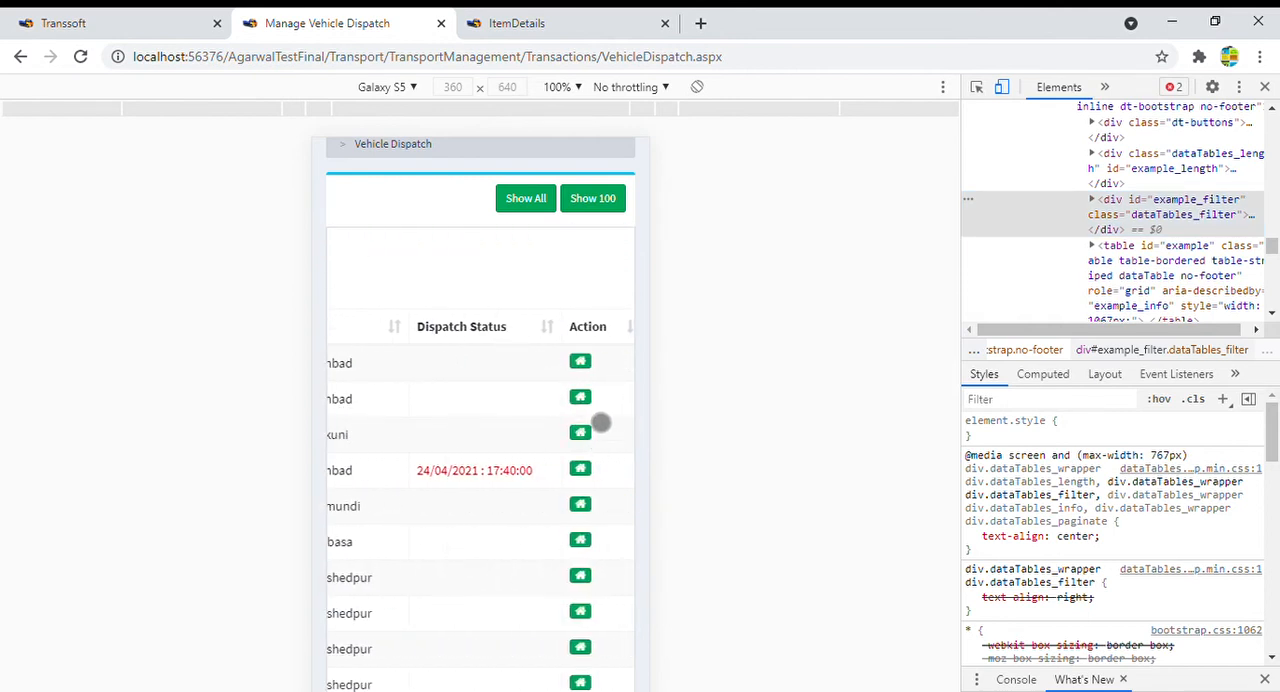
{"action": "left_click", "coordinate": [588, 404]}
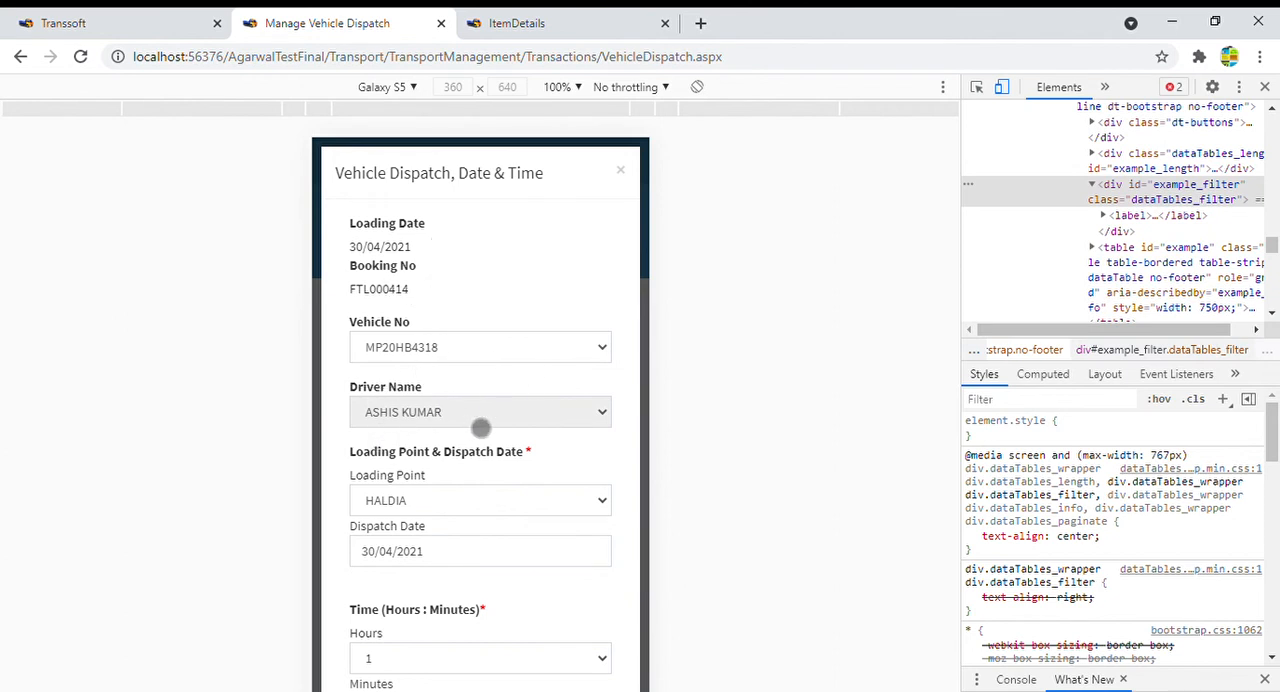
{"action": "scroll", "coordinate": [472, 430], "scroll_direction": "down", "scroll_amount": 1}
{"action": "left_click_drag", "start_coordinate": [469, 444], "coordinate": [480, 353]}
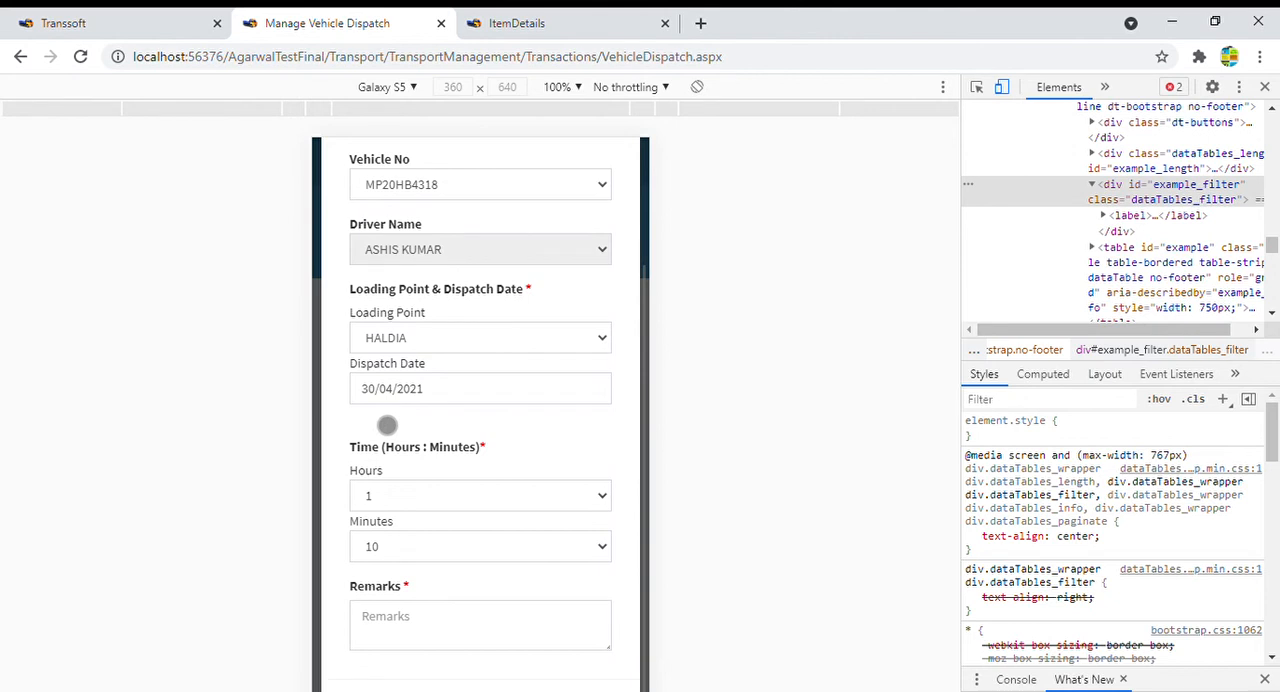
{"action": "left_click_drag", "start_coordinate": [461, 406], "coordinate": [466, 383]}
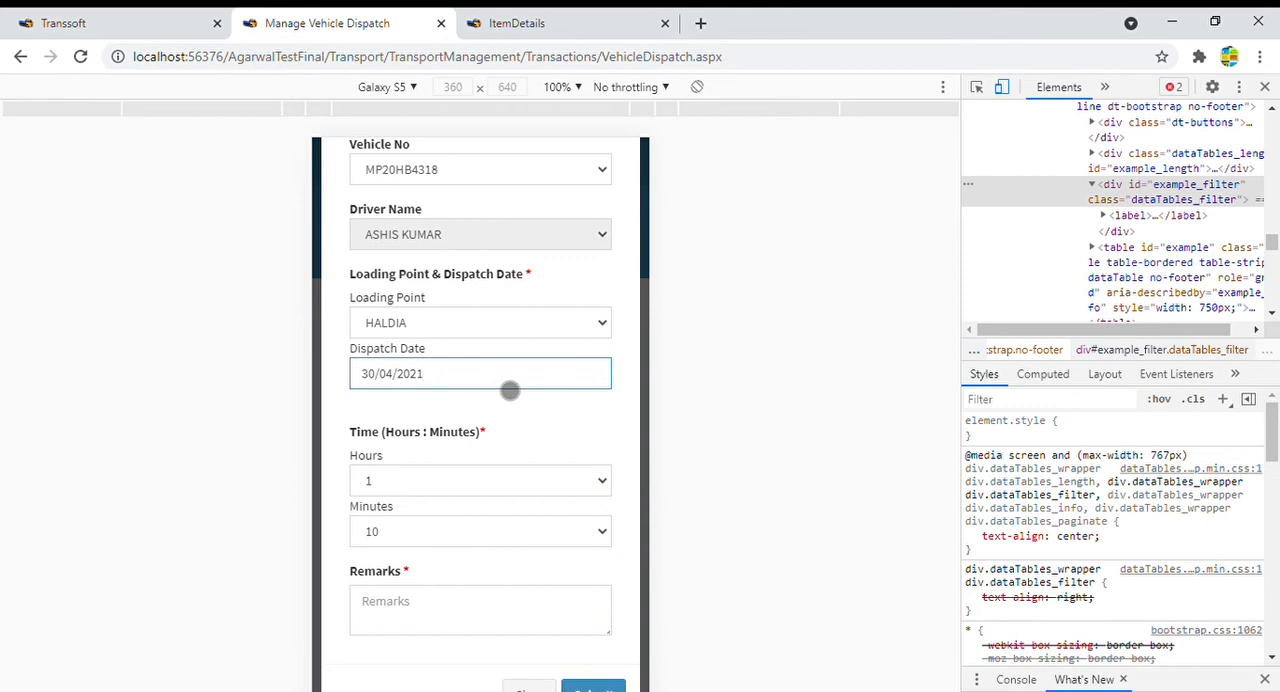
{"action": "left_click", "coordinate": [475, 494]}
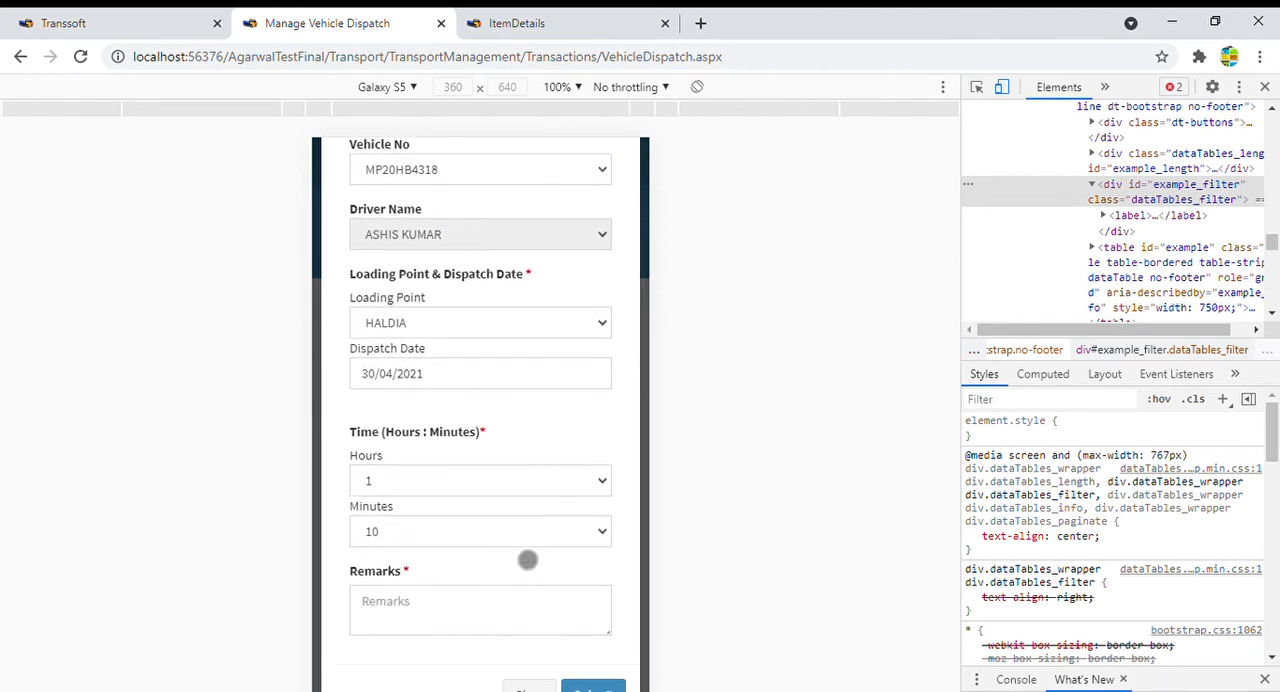
{"action": "left_click", "coordinate": [512, 628]}
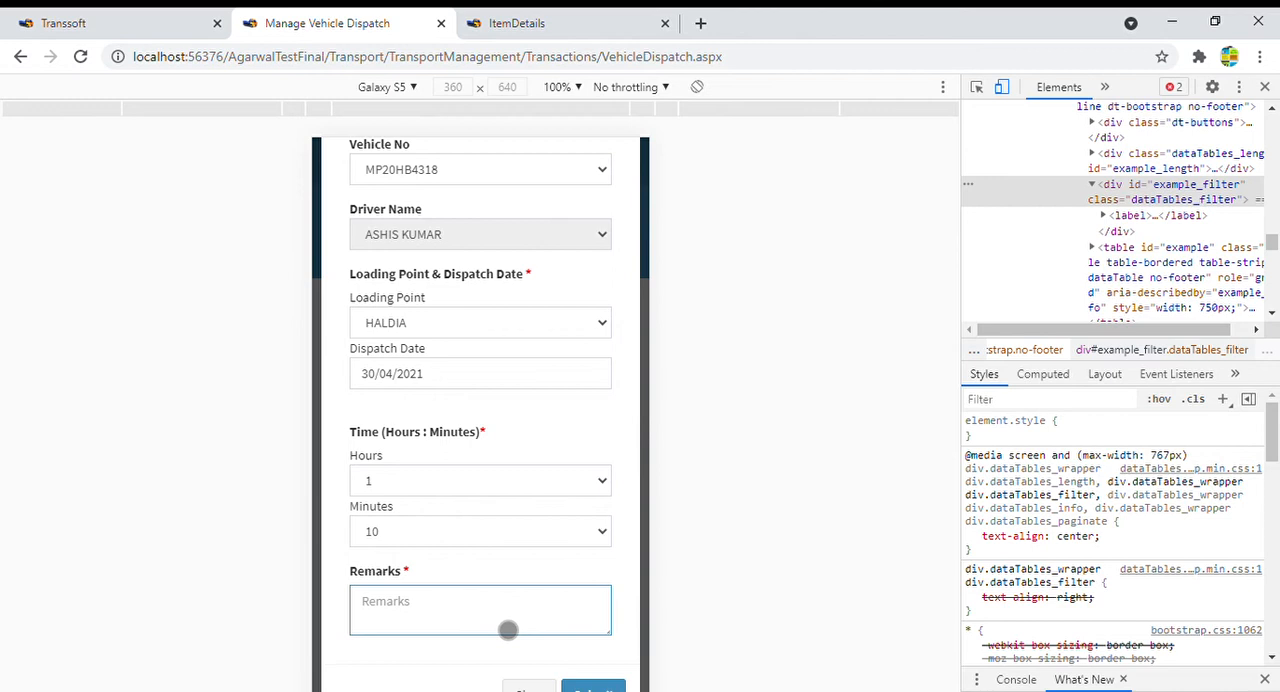
{"action": "type", "text": "OKay"}
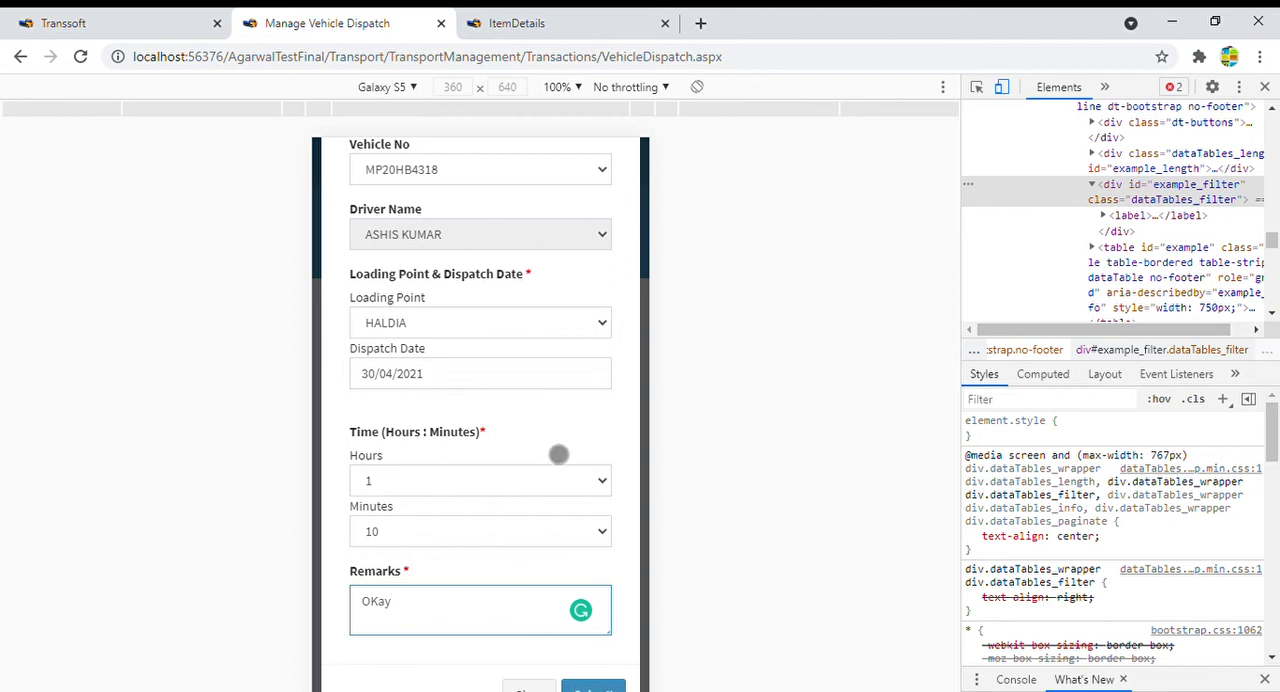
{"action": "left_click_drag", "start_coordinate": [1273, 443], "coordinate": [1273, 466]}
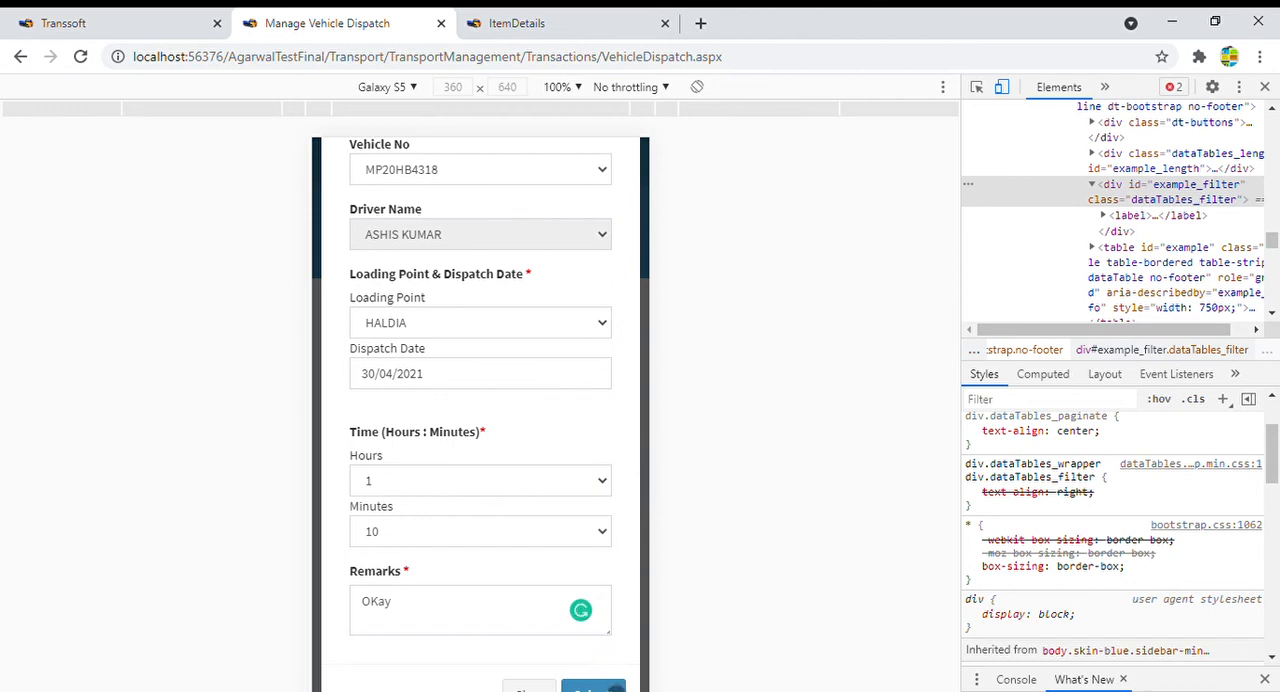
{"action": "left_click", "coordinate": [612, 688]}
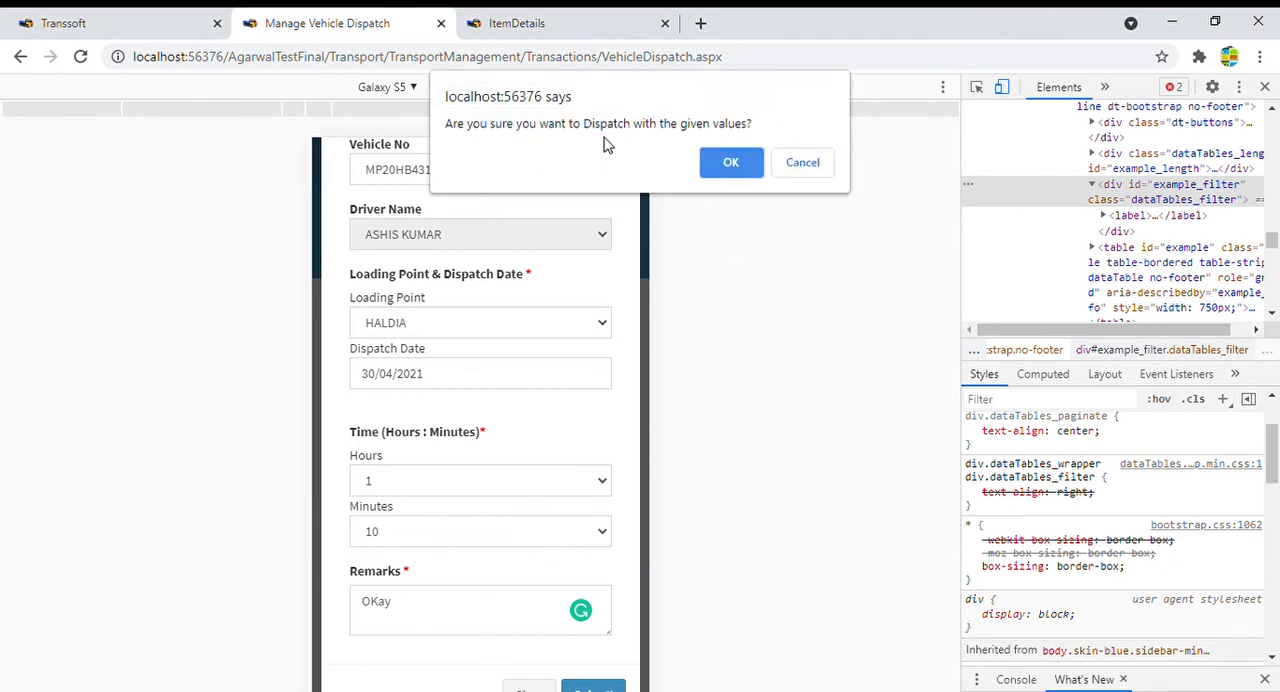
{"action": "left_click", "coordinate": [733, 166]}
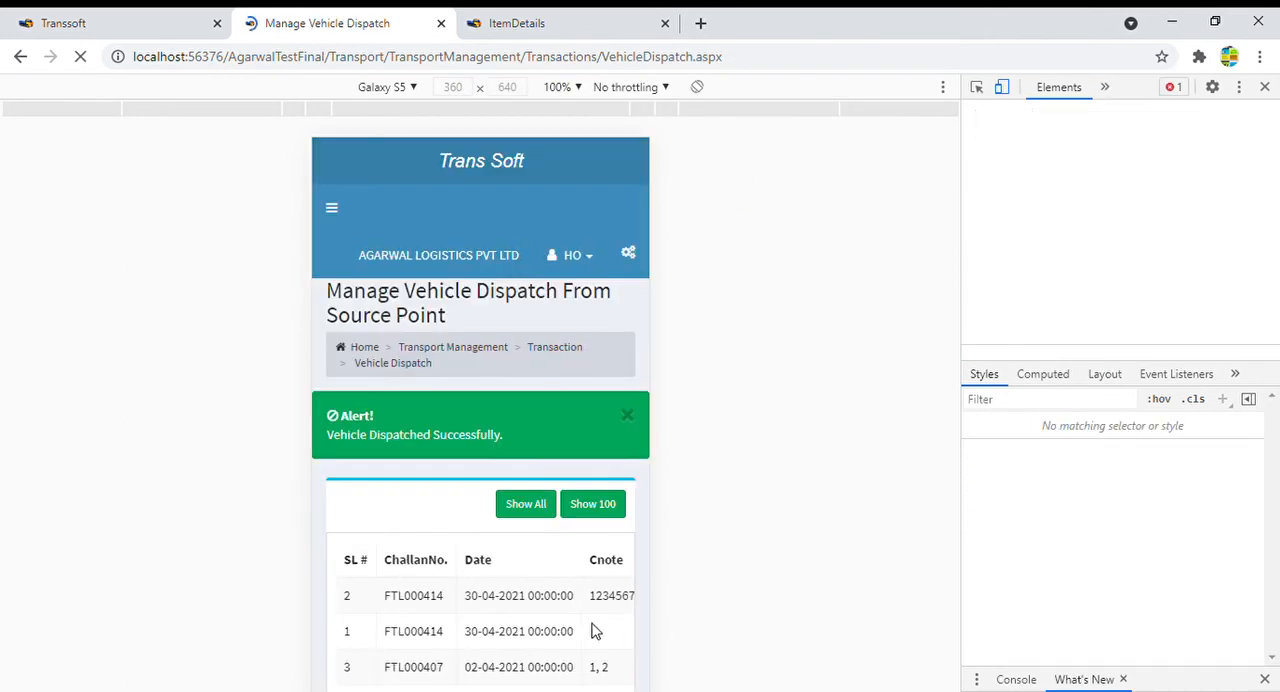
- Check MP20HB4318's dispatch status in the mobile view of the list, then return the page to the desktop view
{"action": "scroll", "coordinate": [558, 530], "scroll_direction": "down", "scroll_amount": 2}
{"action": "scroll", "coordinate": [558, 530], "scroll_direction": "down", "scroll_amount": 3}
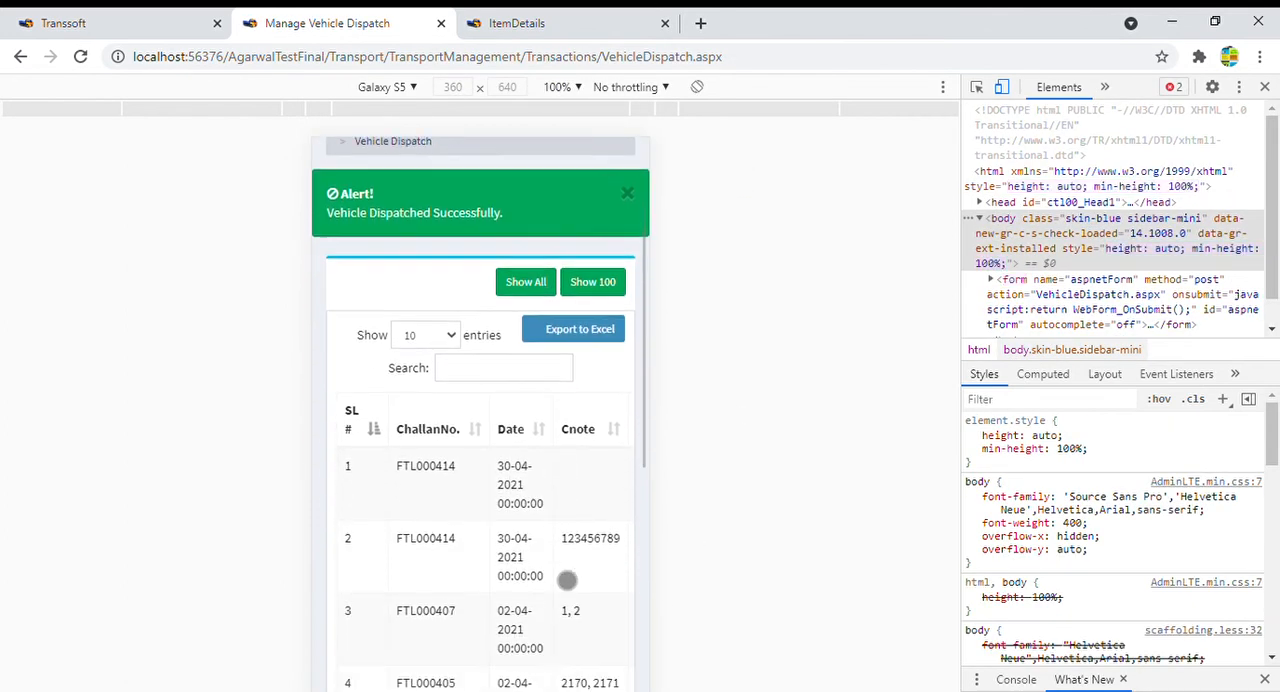
{"action": "left_click_drag", "start_coordinate": [651, 420], "coordinate": [401, 422]}
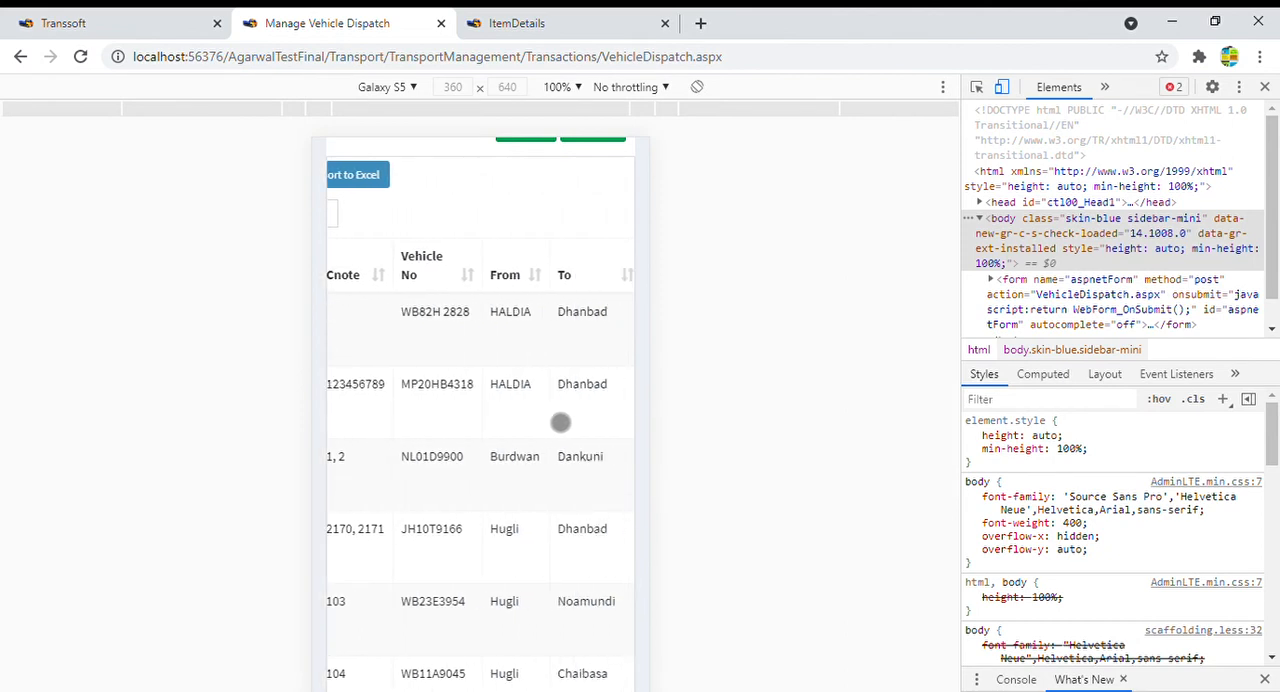
{"action": "left_click_drag", "start_coordinate": [560, 420], "coordinate": [386, 420]}
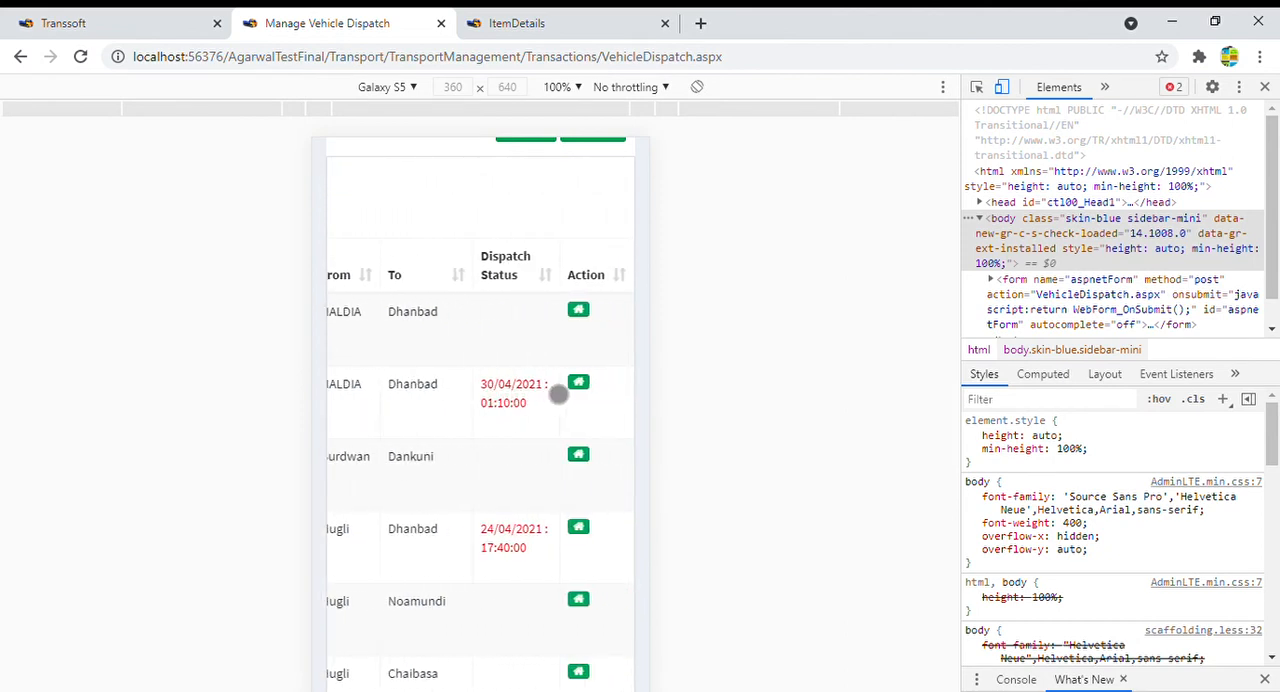
{"action": "left_click_drag", "start_coordinate": [496, 397], "coordinate": [452, 396]}
{"action": "left_click", "coordinate": [1264, 87]}
{"action": "left_click", "coordinate": [883, 384]}
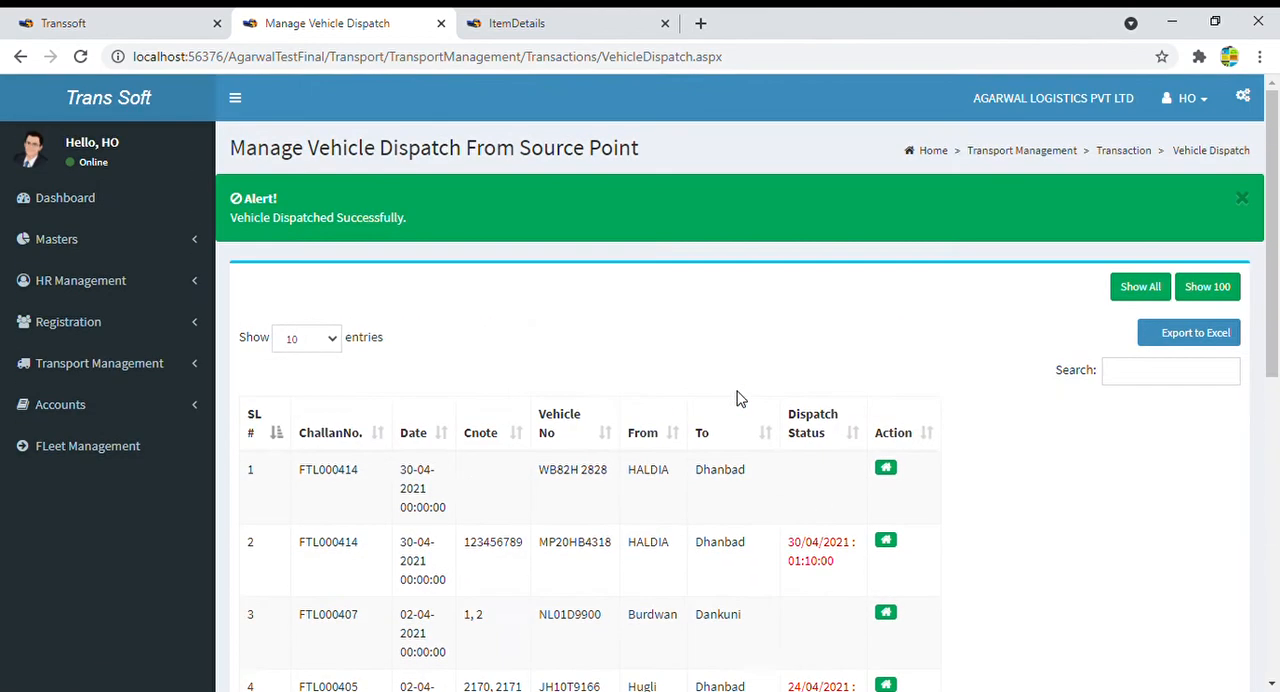
{"action": "scroll", "coordinate": [740, 400], "scroll_direction": "down", "scroll_amount": 3}
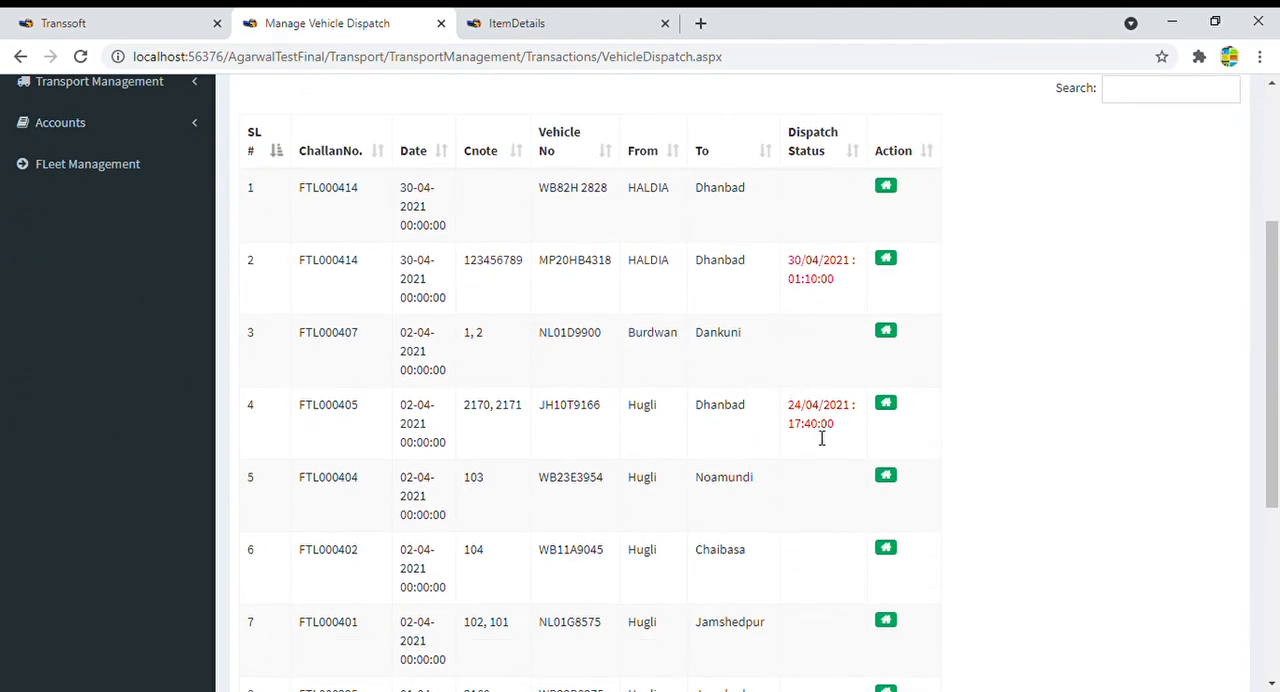
{"action": "left_click_drag", "start_coordinate": [787, 263], "coordinate": [843, 289]}
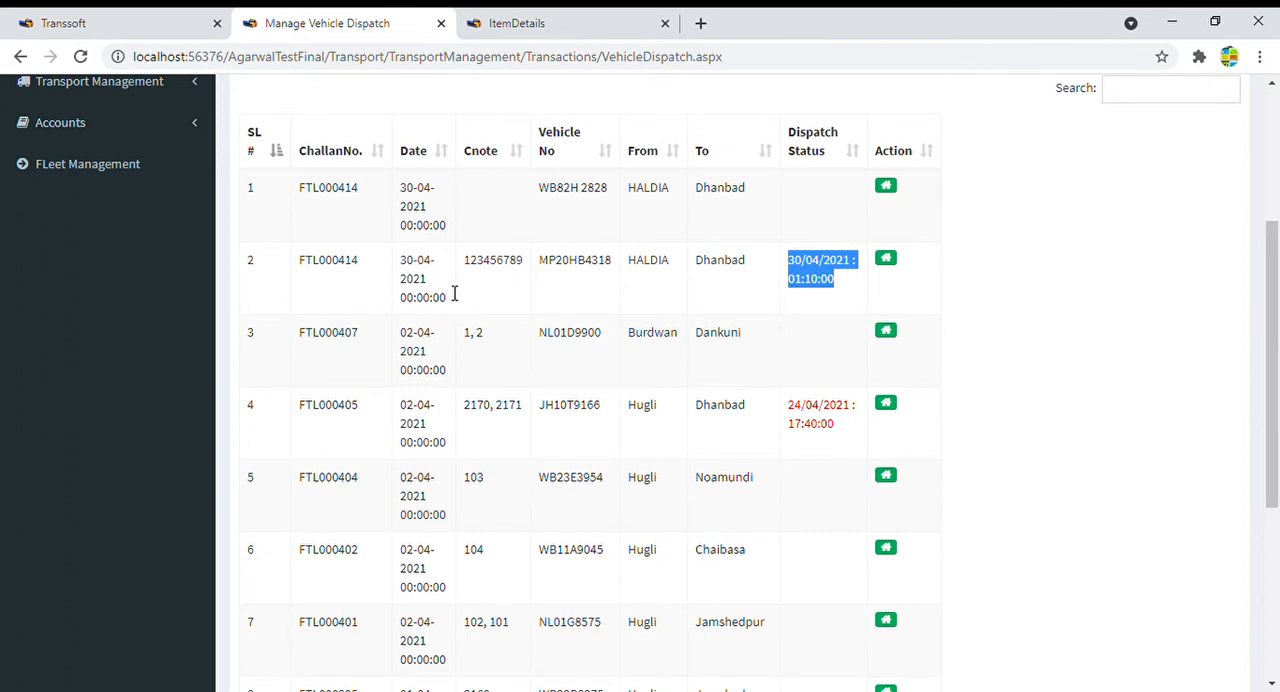
{"action": "left_click_drag", "start_coordinate": [686, 270], "coordinate": [626, 264]}
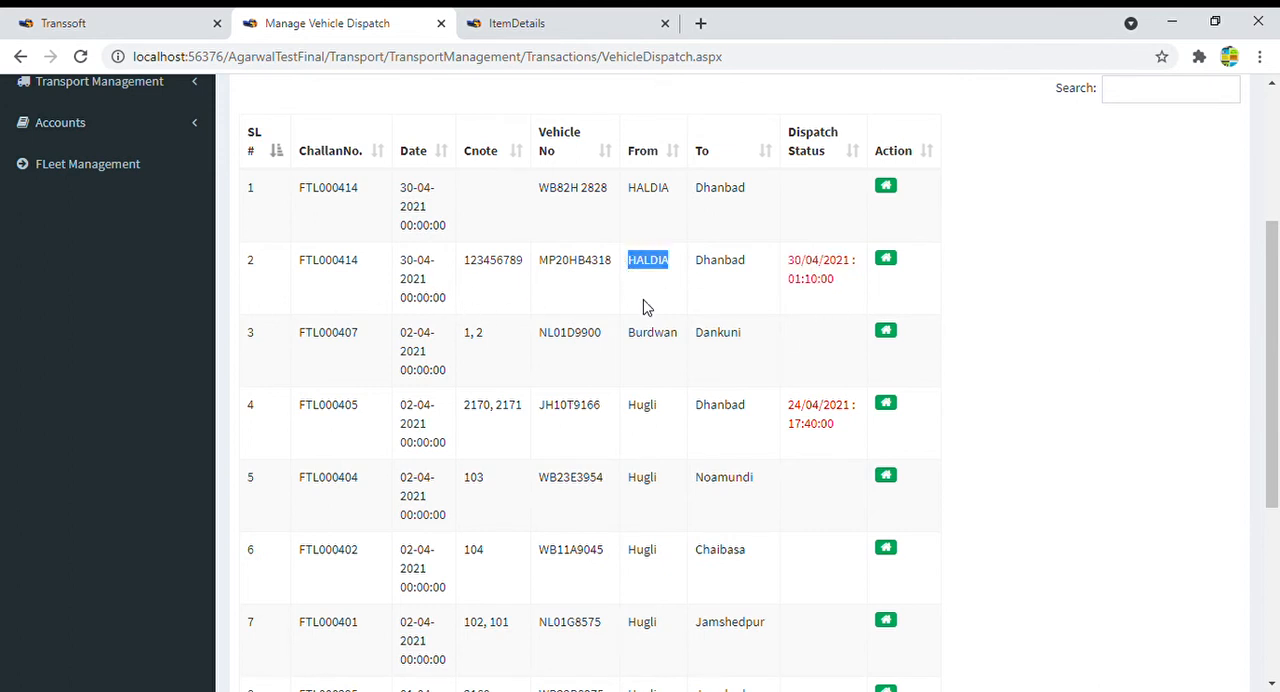
{"action": "scroll", "coordinate": [832, 294], "scroll_direction": "up", "scroll_amount": 3}
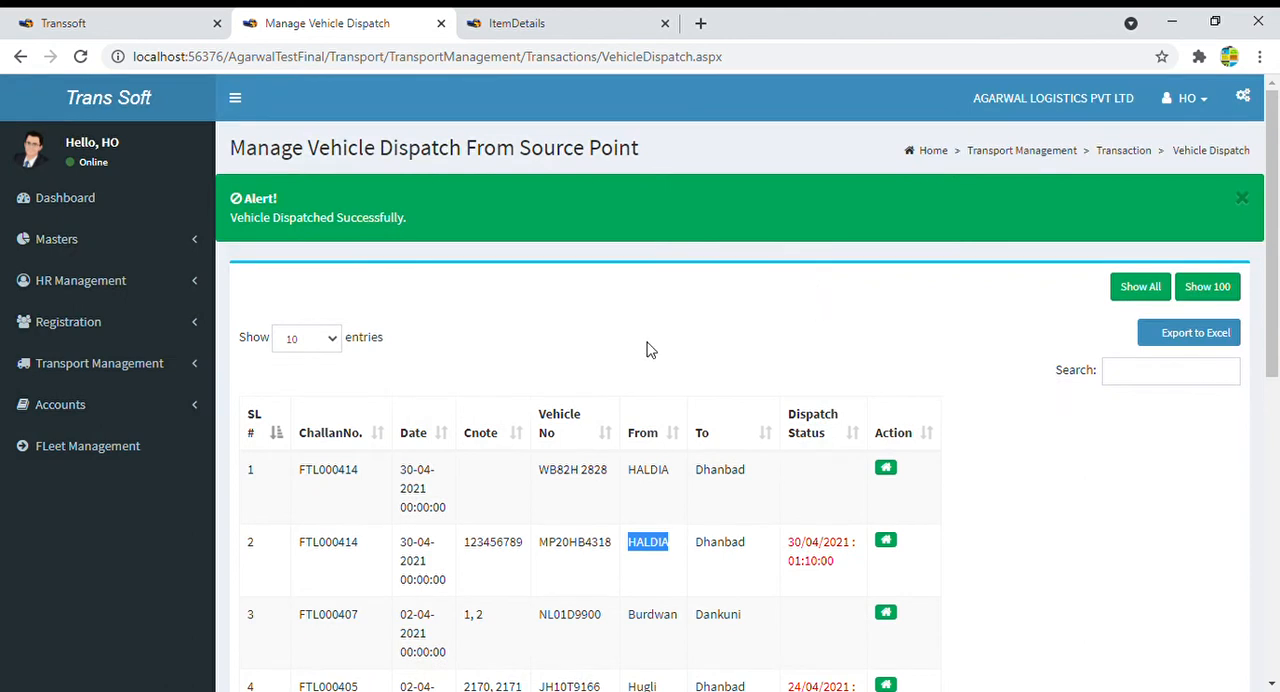
- Open Vehicle Release - Destination Point from the dashboard's FTL section and review the FTL000414 line
{"action": "left_click", "coordinate": [65, 198]}
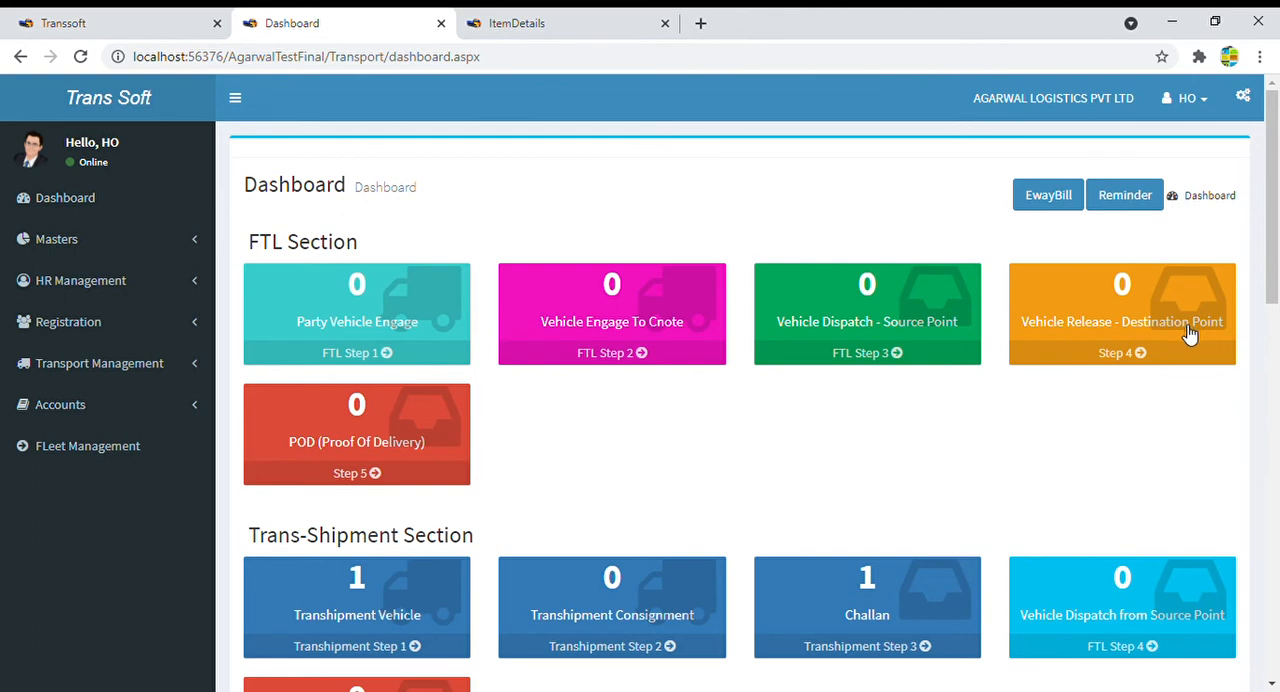
{"action": "left_click", "coordinate": [1110, 333]}
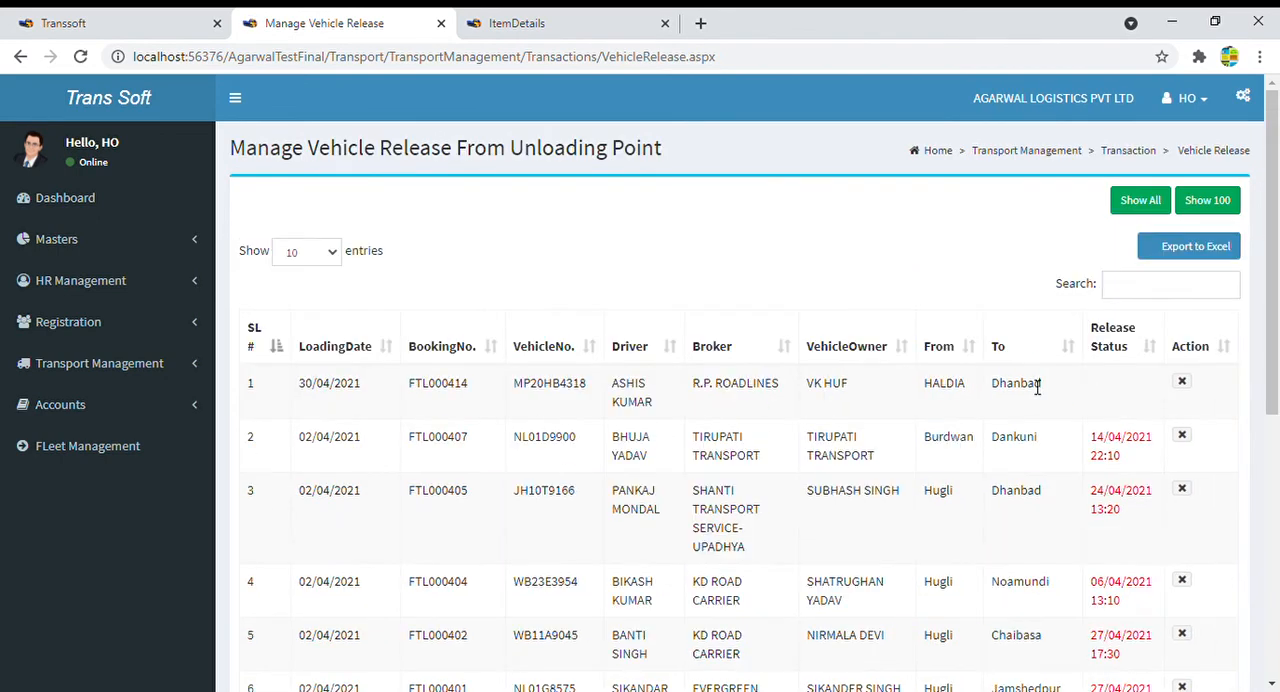
{"action": "left_click_drag", "start_coordinate": [300, 390], "coordinate": [1077, 413]}
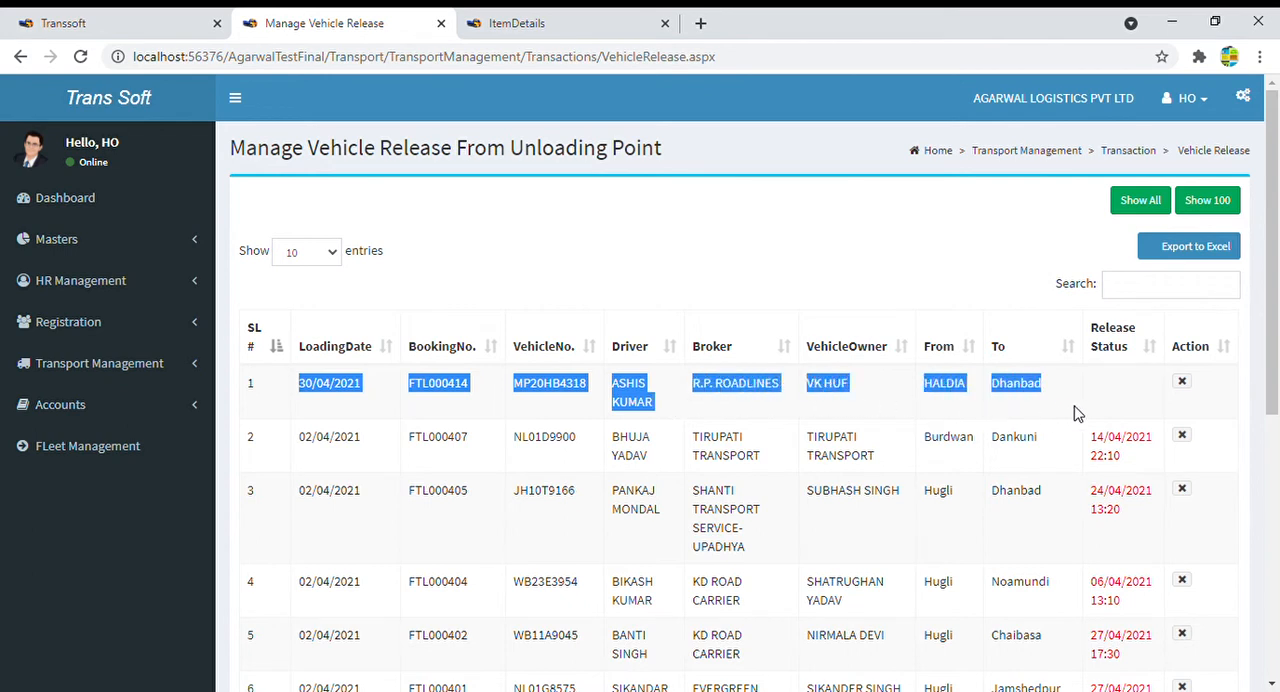
{"action": "left_click", "coordinate": [1091, 401]}
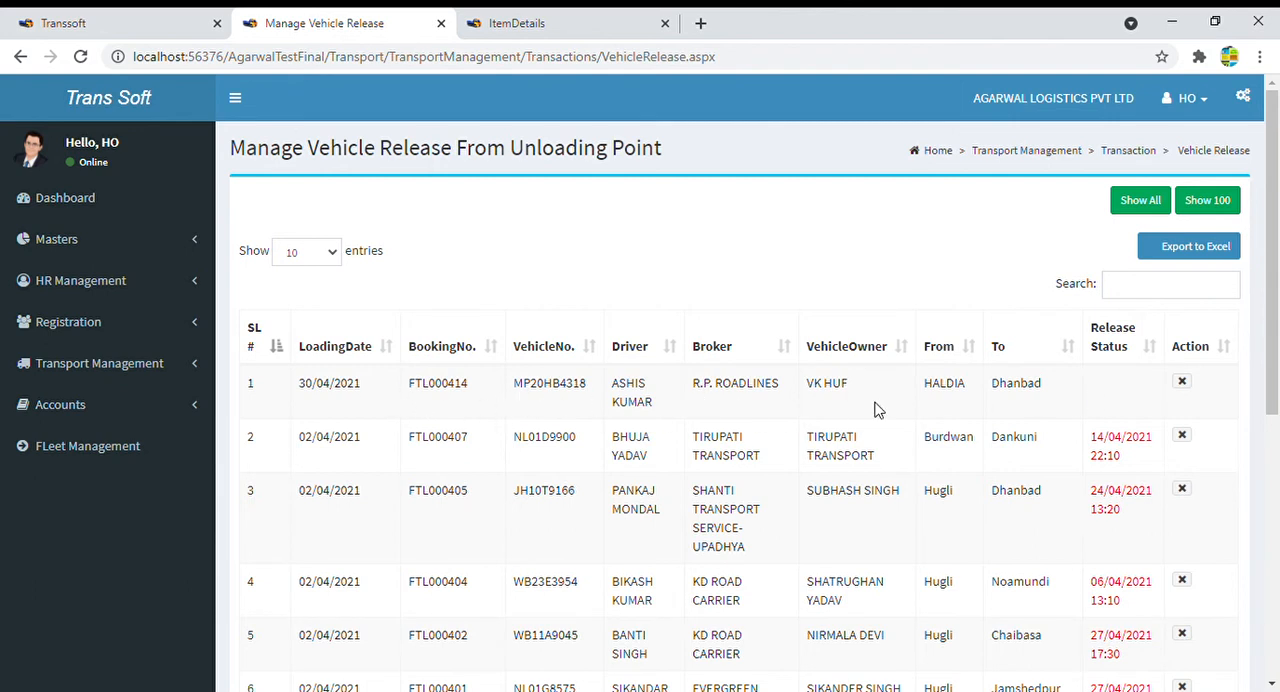
{"action": "left_click", "coordinate": [1183, 385]}
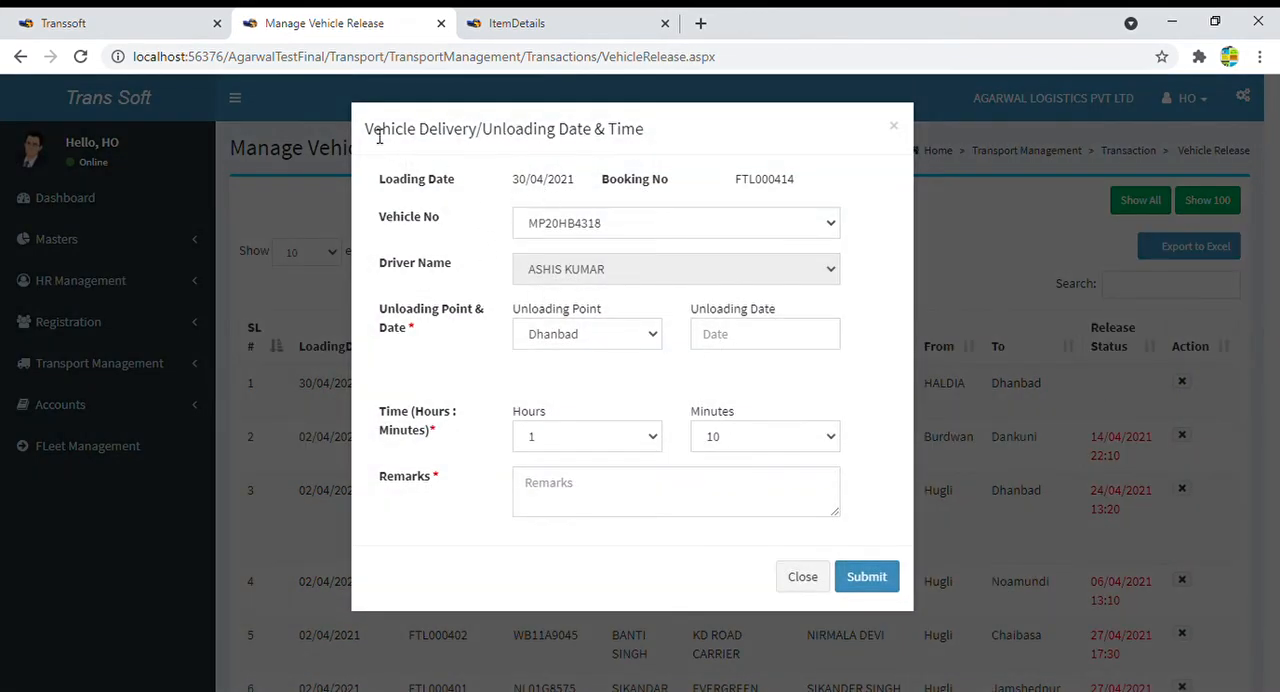
{"action": "left_click_drag", "start_coordinate": [379, 137], "coordinate": [667, 128]}
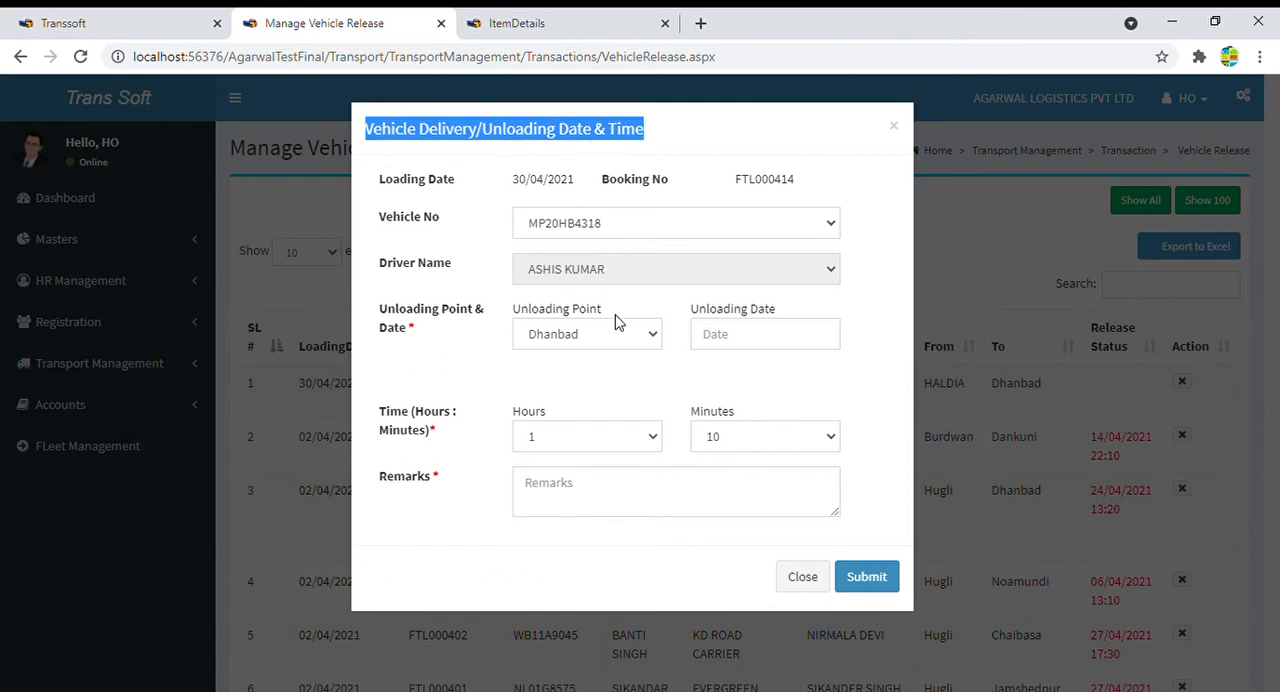
{"action": "left_click", "coordinate": [650, 341]}
{"action": "left_click", "coordinate": [740, 340]}
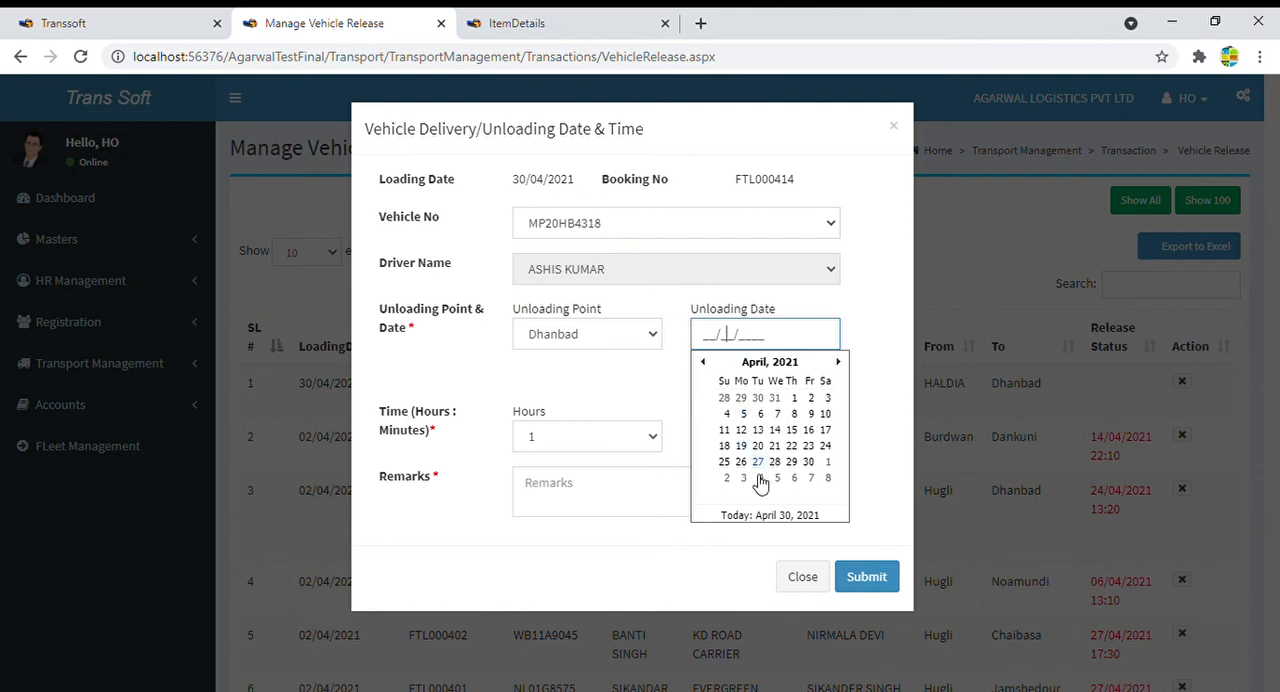
{"action": "left_click", "coordinate": [779, 516]}
{"action": "left_click", "coordinate": [640, 436]}
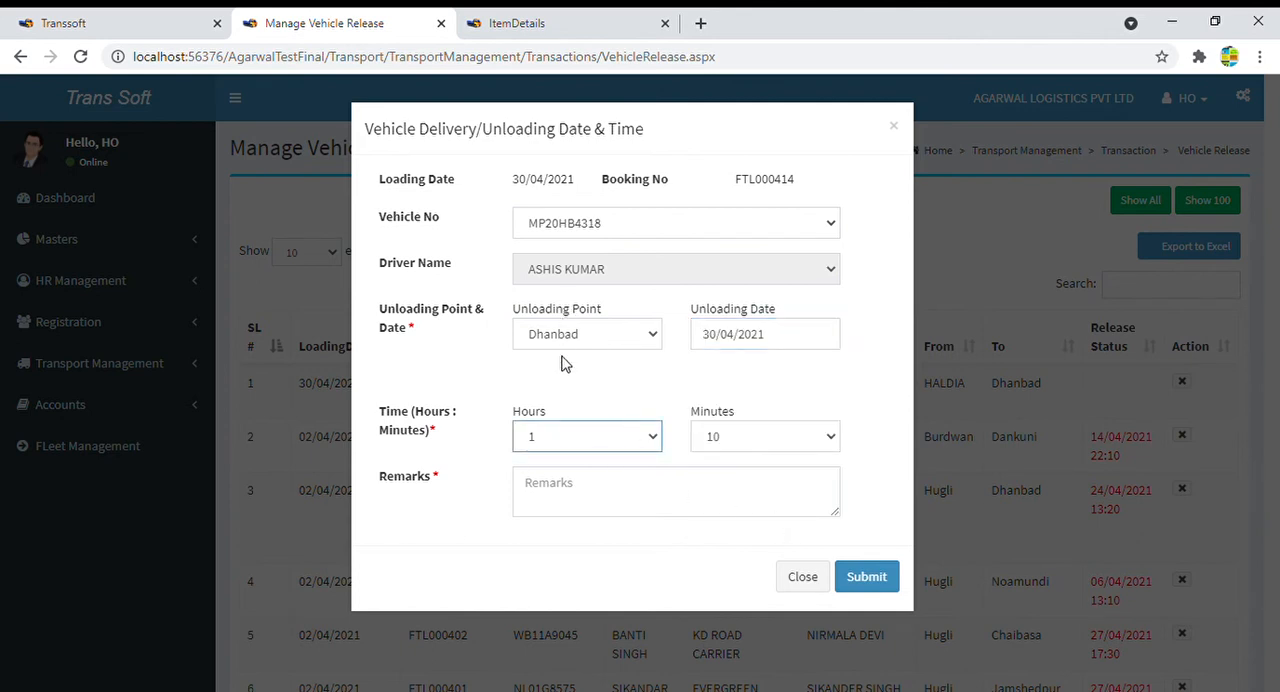
{"action": "left_click", "coordinate": [651, 513]}
{"action": "type", "text": "Ok"}
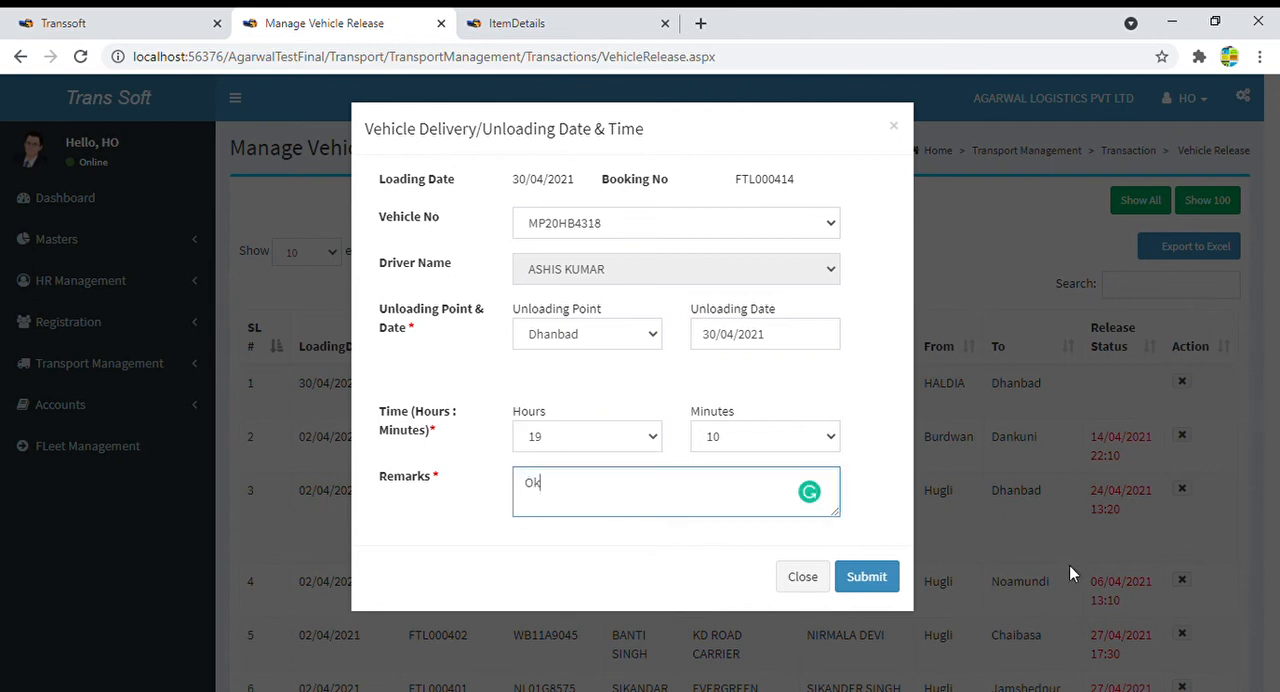
{"action": "left_click", "coordinate": [870, 580]}
{"action": "left_click", "coordinate": [729, 162]}
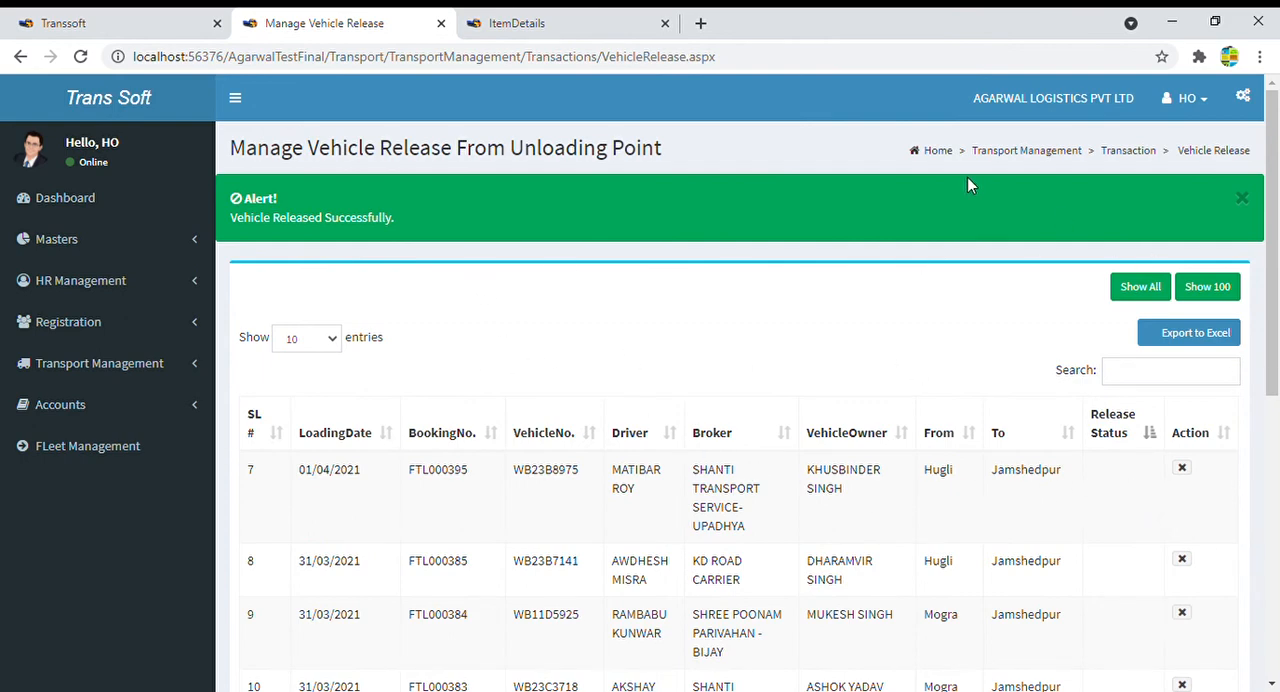
- Reload the vehicle release page and check the release status of the FTL000414 line
{"action": "left_click", "coordinate": [807, 63]}
{"action": "key", "text": "Return"}
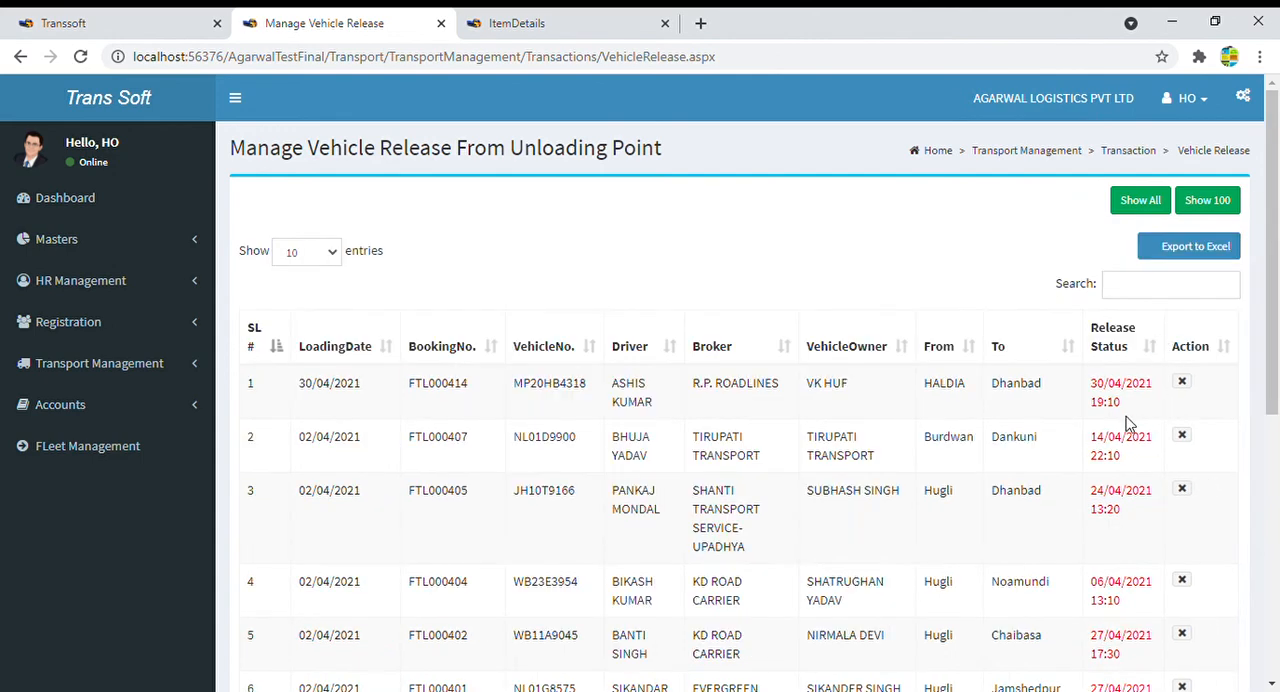
{"action": "left_click_drag", "start_coordinate": [1123, 420], "coordinate": [1065, 403]}
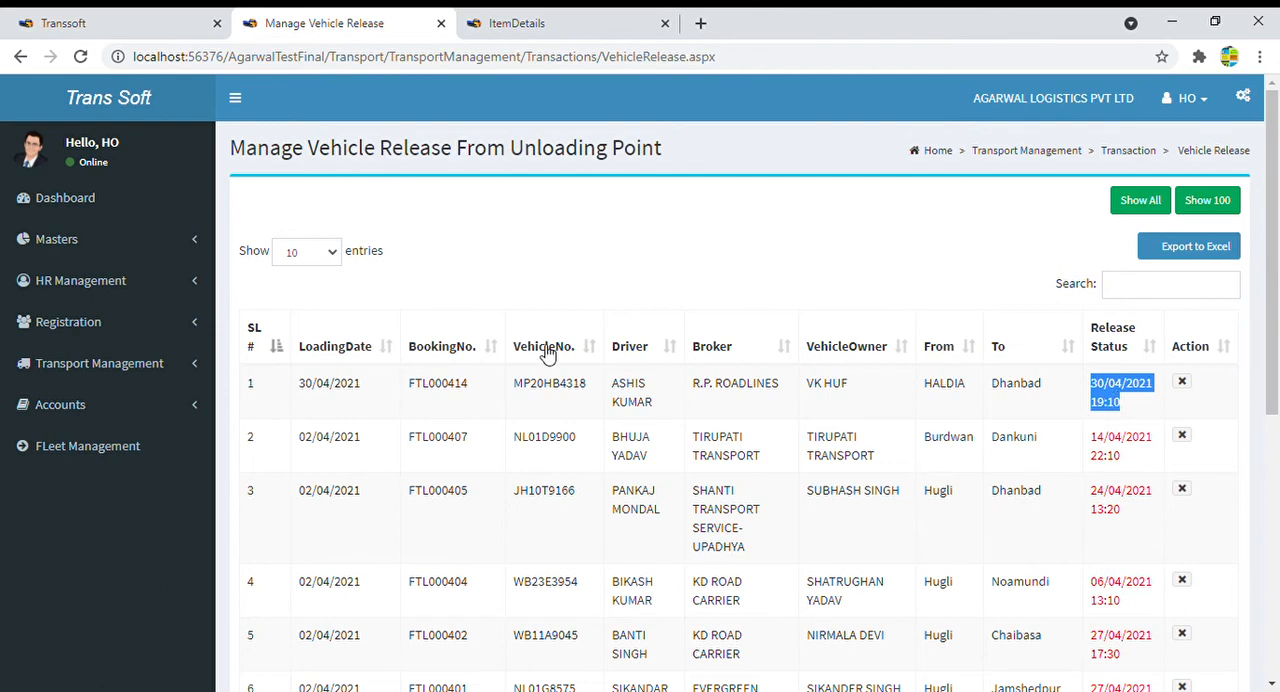
- Leave the vehicle release list and open POD (Proof Of Delivery) from the dashboard's FTL section
{"action": "left_click", "coordinate": [76, 201]}
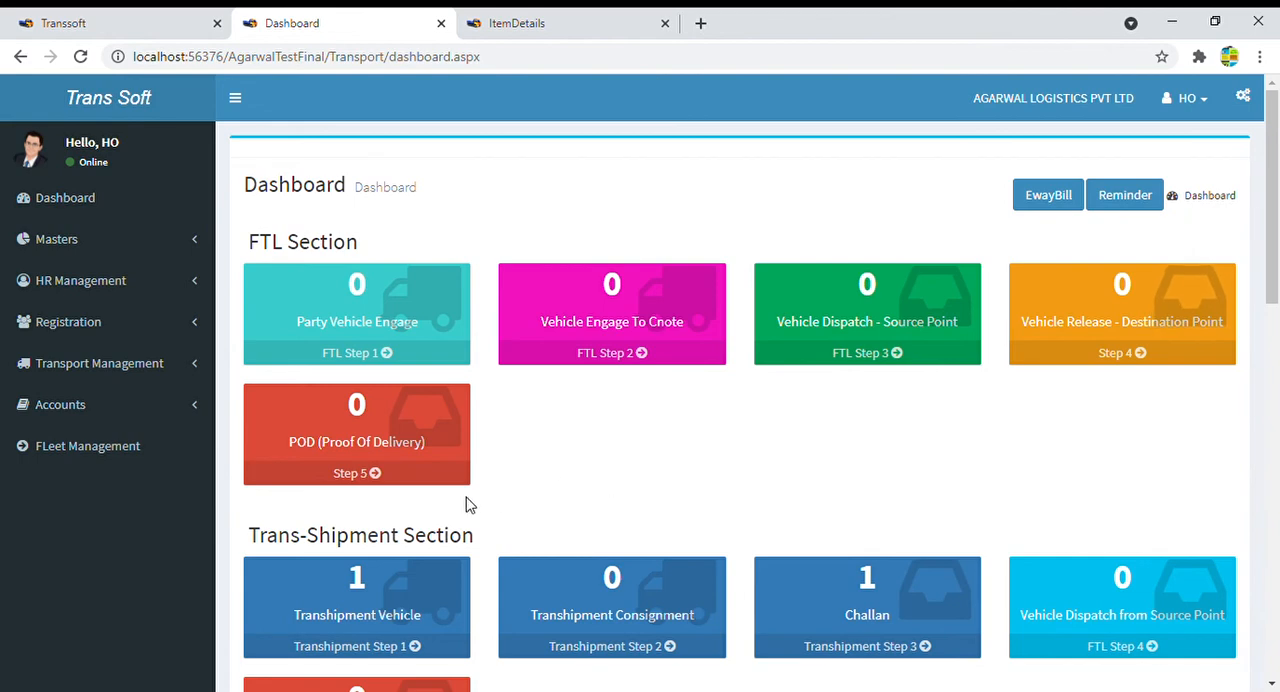
{"action": "left_click", "coordinate": [353, 452]}
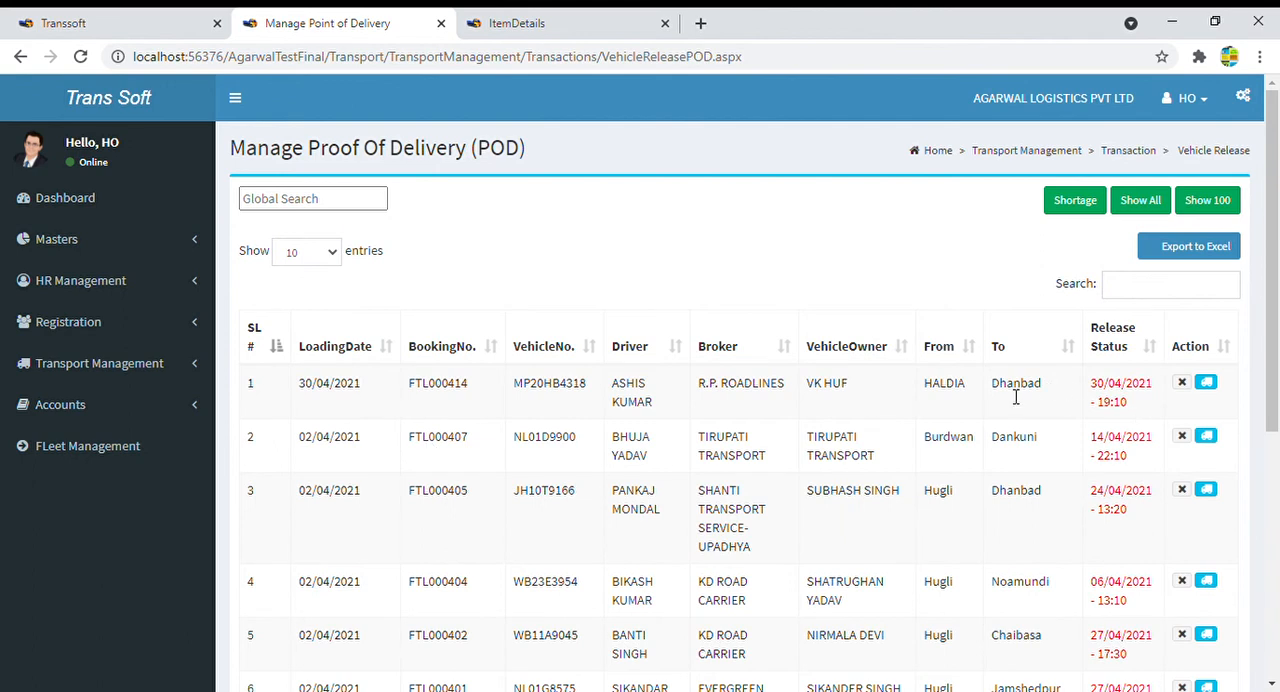
{"action": "left_click_drag", "start_coordinate": [940, 393], "coordinate": [1045, 392]}
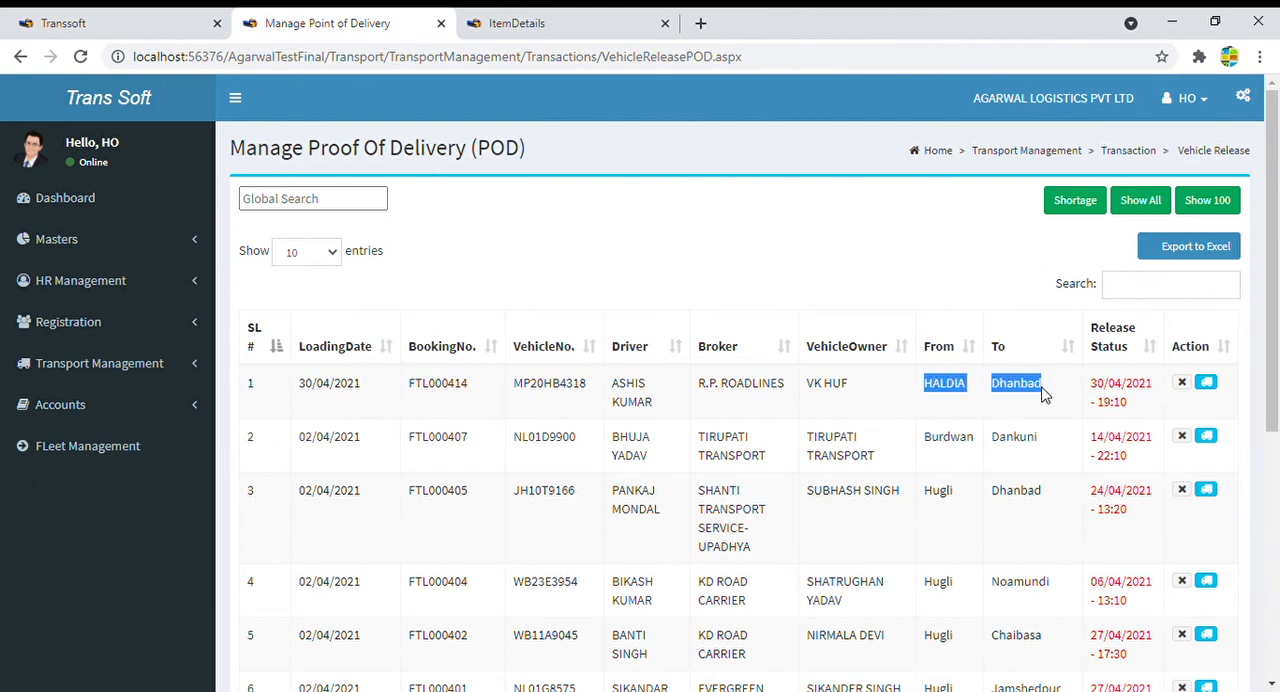
{"action": "left_click", "coordinate": [800, 393]}
{"action": "left_click_drag", "start_coordinate": [800, 393], "coordinate": [708, 397]}
{"action": "left_click_drag", "start_coordinate": [592, 390], "coordinate": [511, 390]}
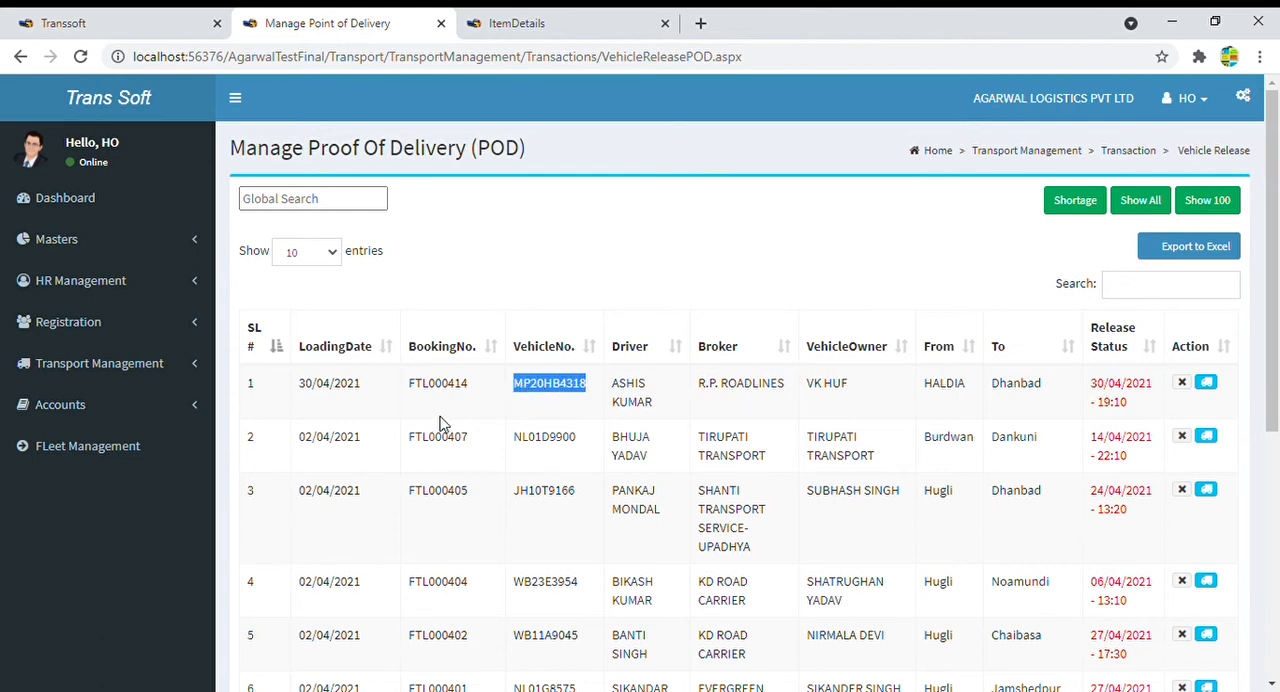
{"action": "left_click", "coordinate": [1207, 384]}
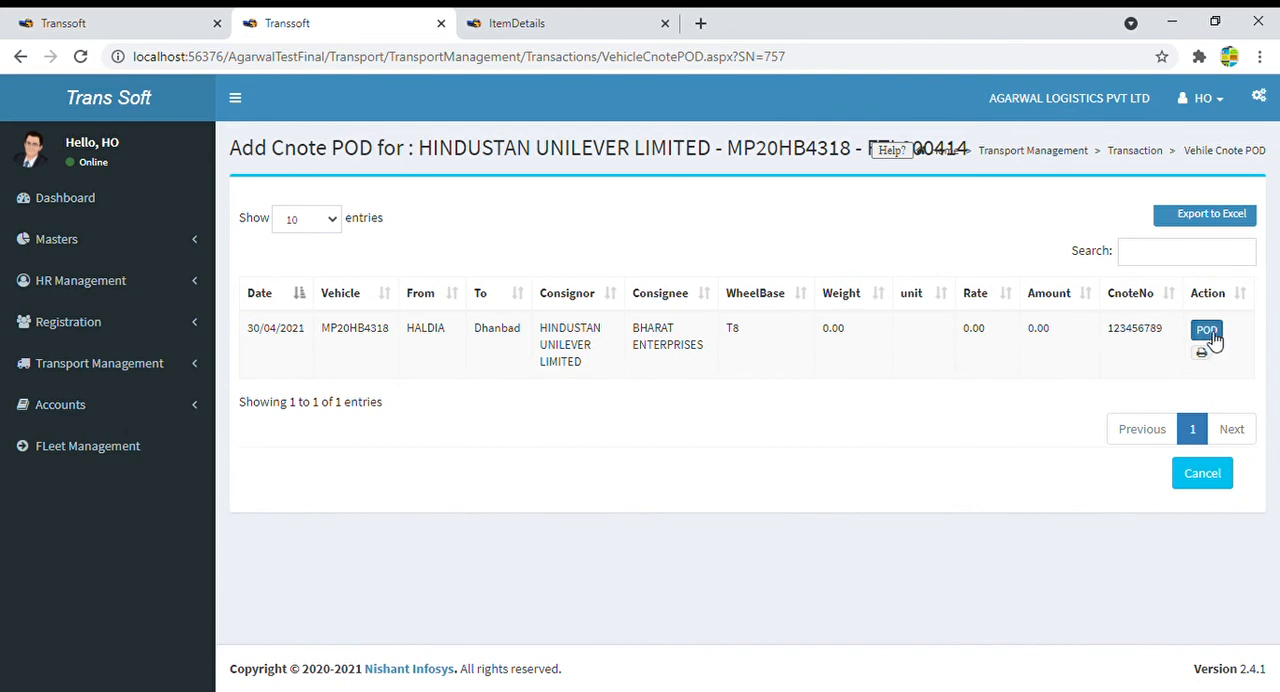
{"action": "left_click_drag", "start_coordinate": [1172, 336], "coordinate": [1106, 337]}
{"action": "left_click", "coordinate": [1208, 336]}
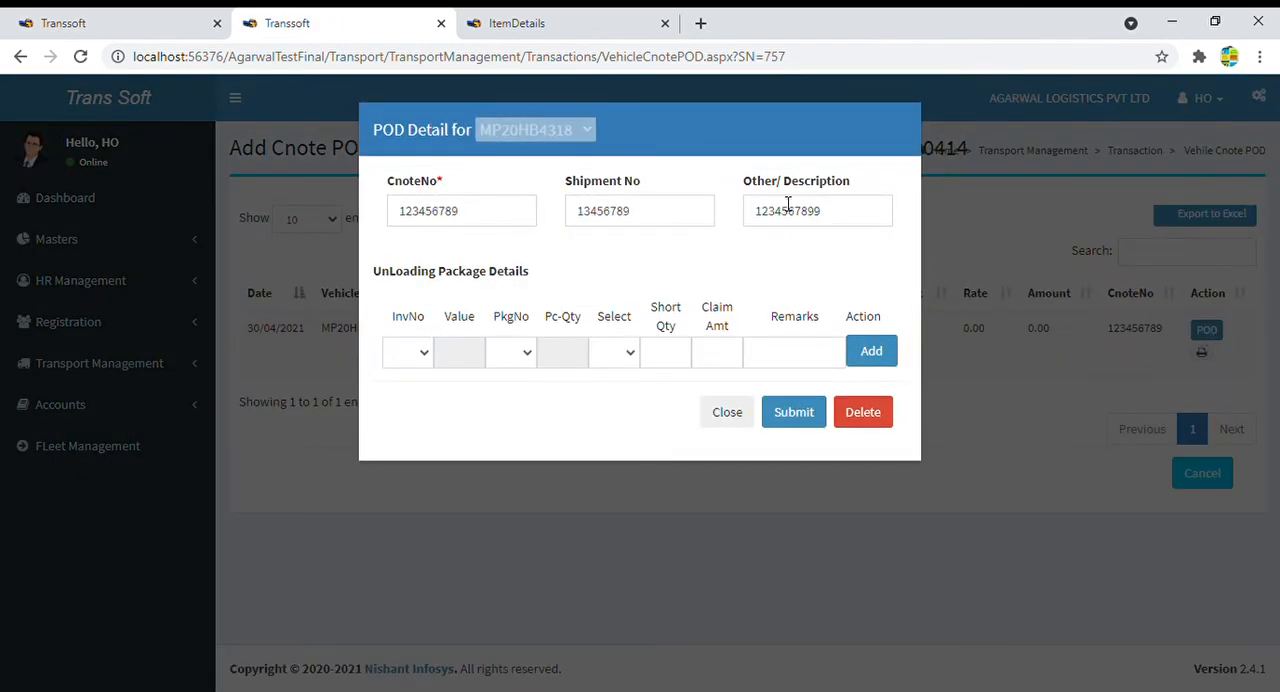
- Review the note's reference fields and select invoice 456789 with its package entry for the unloading package line
{"action": "left_click_drag", "start_coordinate": [476, 214], "coordinate": [405, 214]}
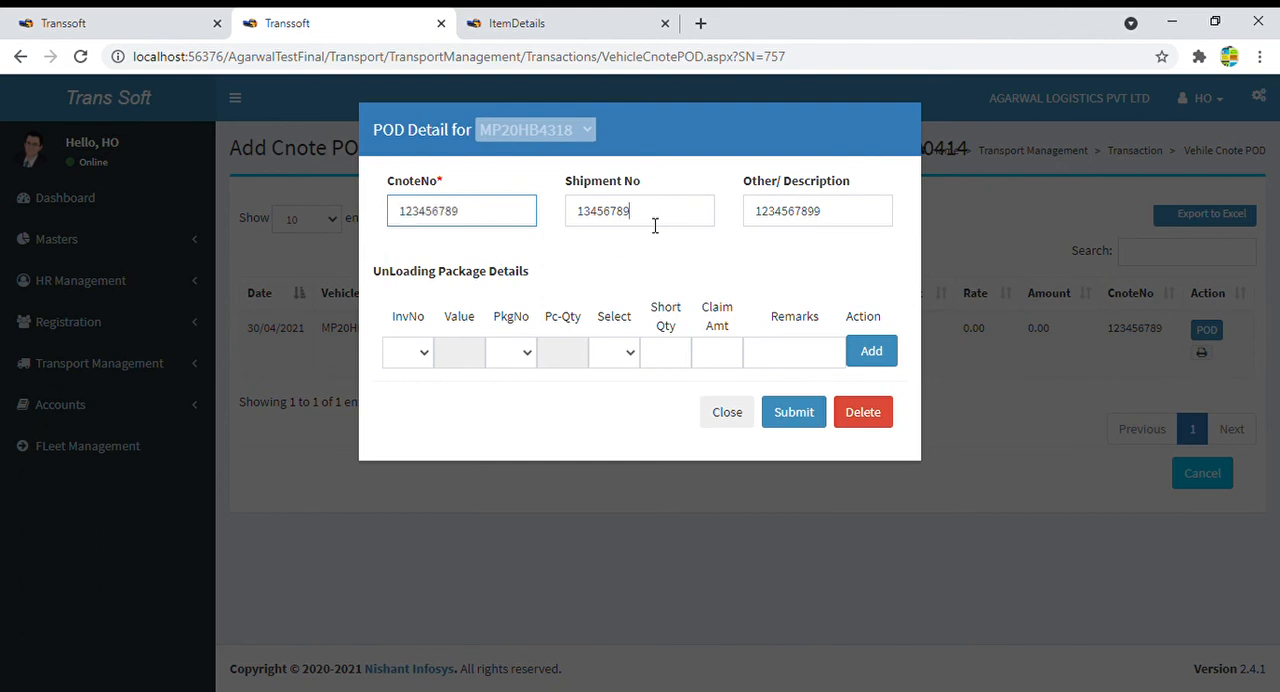
{"action": "left_click_drag", "start_coordinate": [657, 220], "coordinate": [566, 218]}
{"action": "left_click_drag", "start_coordinate": [858, 220], "coordinate": [729, 214]}
{"action": "left_click", "coordinate": [725, 285]}
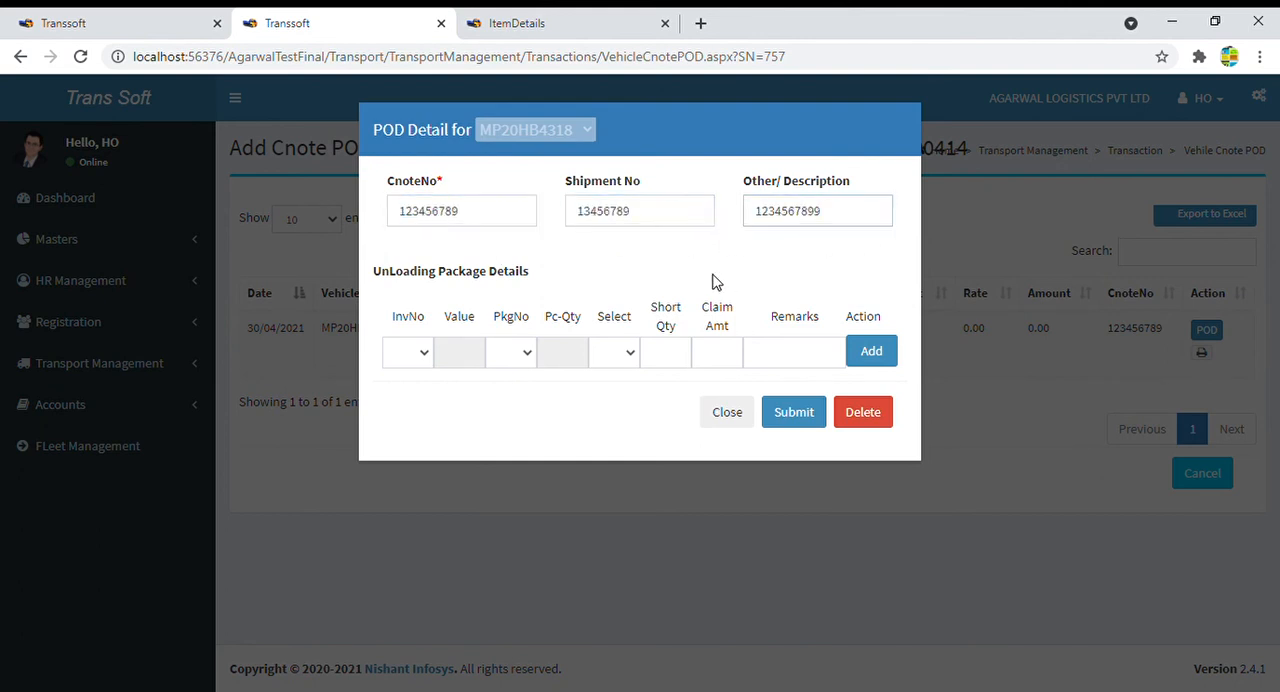
{"action": "left_click", "coordinate": [426, 352]}
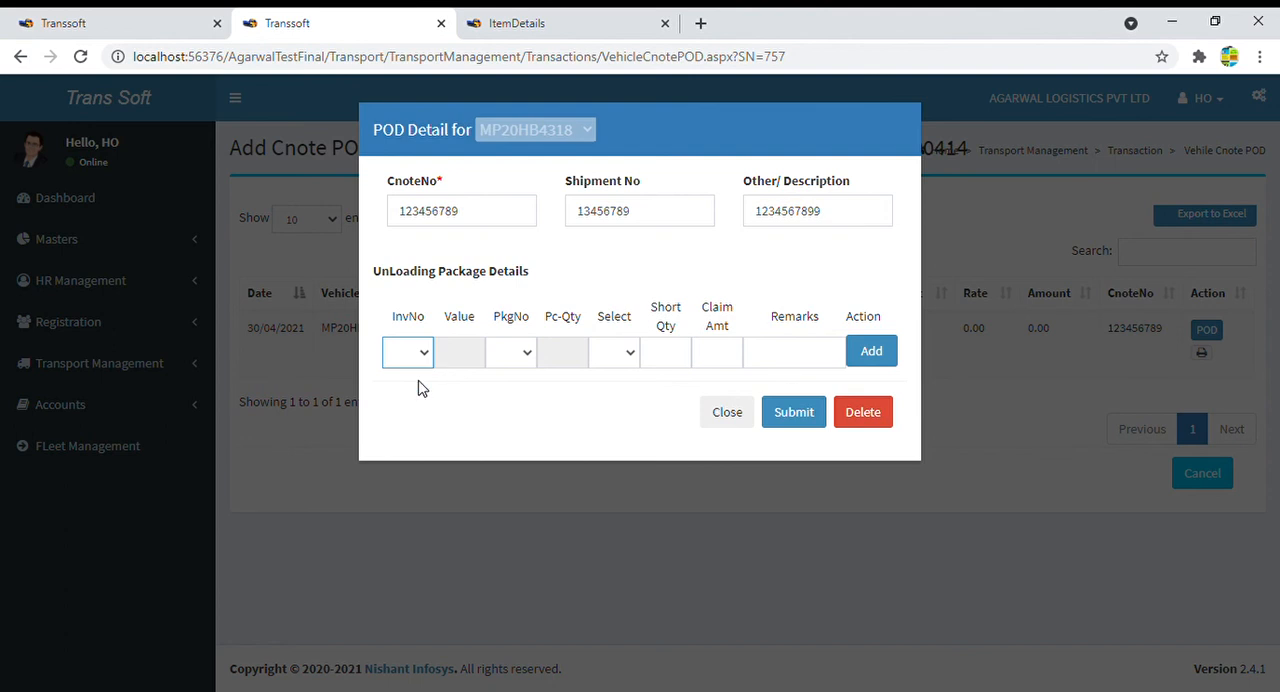
{"action": "left_click", "coordinate": [424, 410]}
{"action": "left_click", "coordinate": [508, 356]}
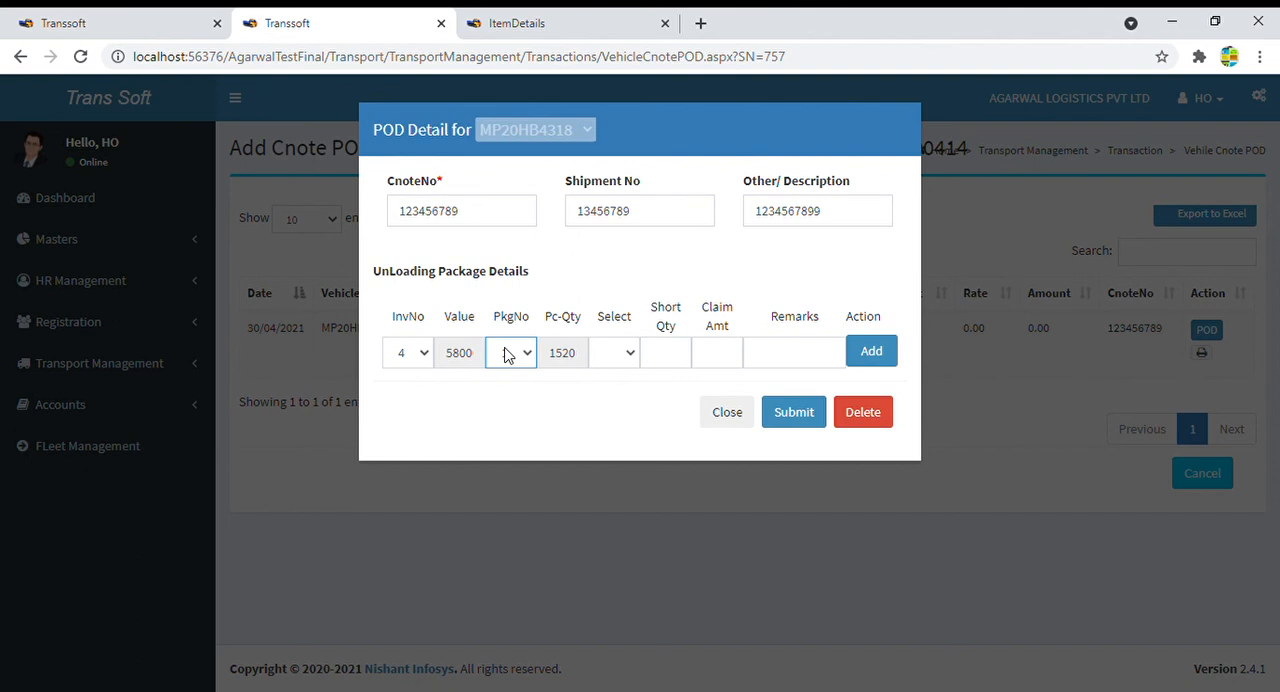
{"action": "left_click", "coordinate": [565, 364]}
- Complete the unloading package line with option S, short quantity 1, claim amount 20 and remark "Seems was not loaded", and add it
{"action": "left_click", "coordinate": [627, 358]}
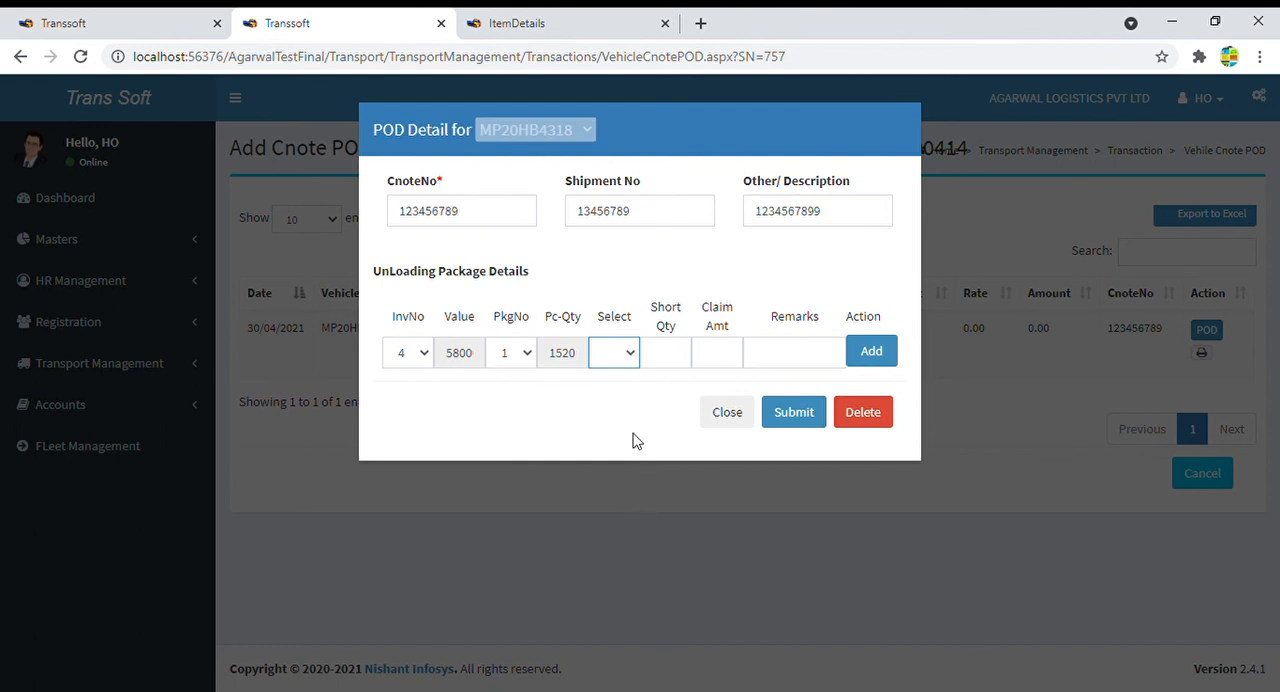
{"action": "key", "text": "s"}
{"action": "left_click", "coordinate": [674, 354]}
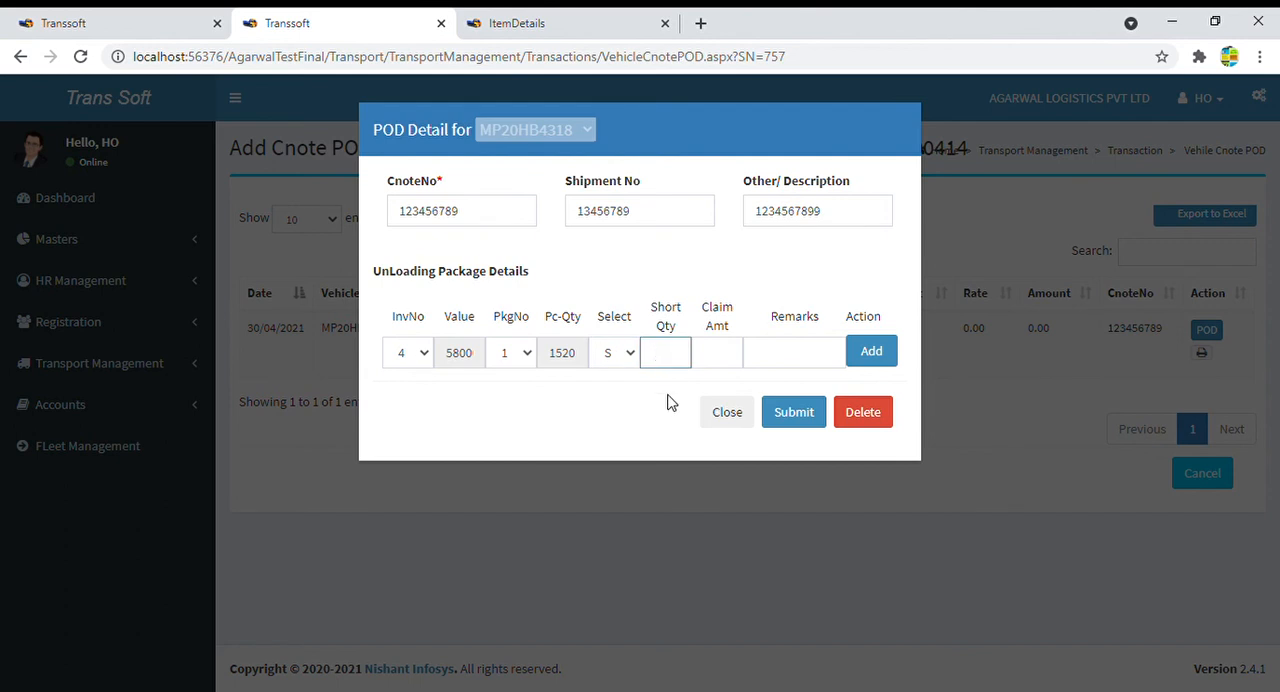
{"action": "left_click", "coordinate": [731, 369]}
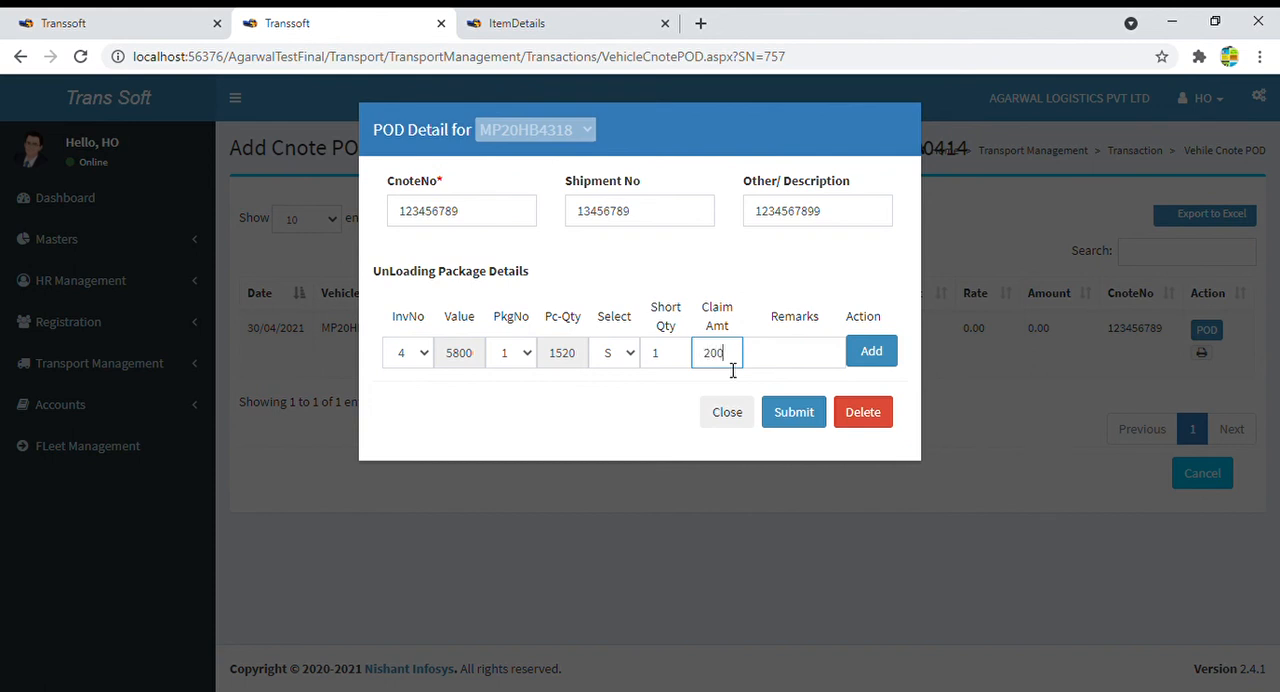
{"action": "type", "text": "20"}
{"action": "left_click", "coordinate": [801, 367]}
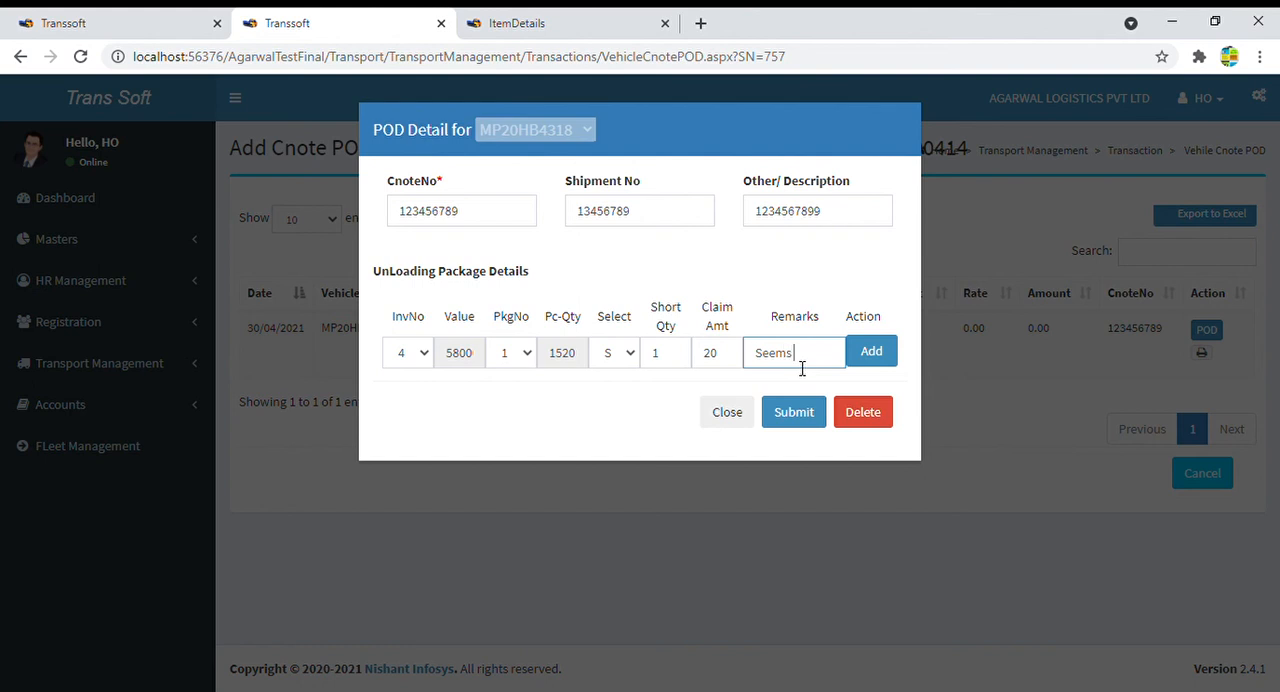
{"action": "type", "text": "ot loaded"}
{"action": "left_click", "coordinate": [884, 358]}
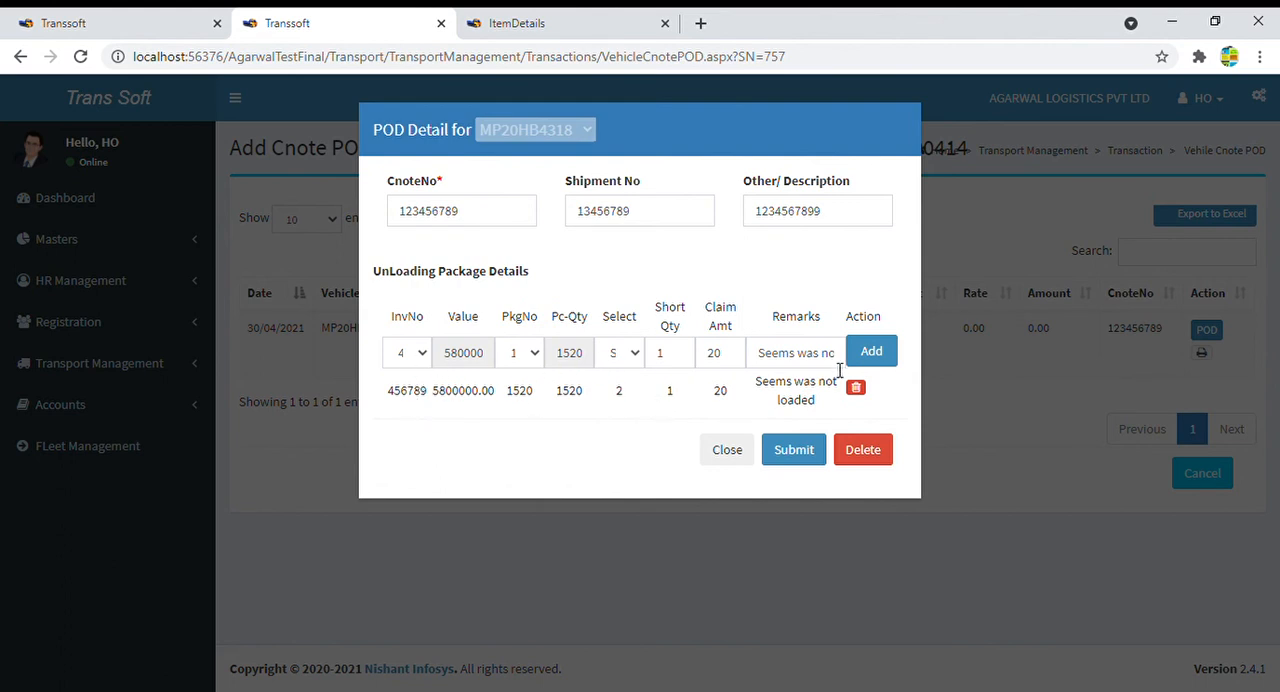
- Submit the POD details for MP20HB4318
{"action": "left_click", "coordinate": [637, 358]}
{"action": "left_click", "coordinate": [475, 470]}
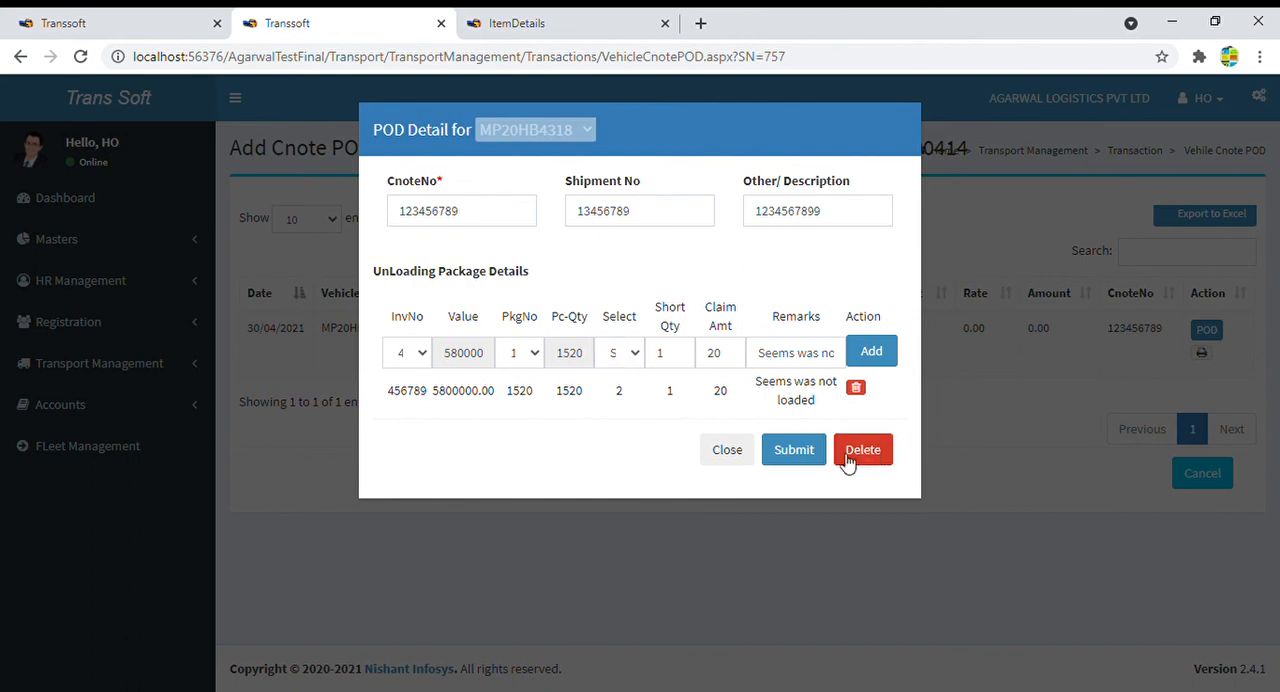
{"action": "left_click", "coordinate": [805, 463]}
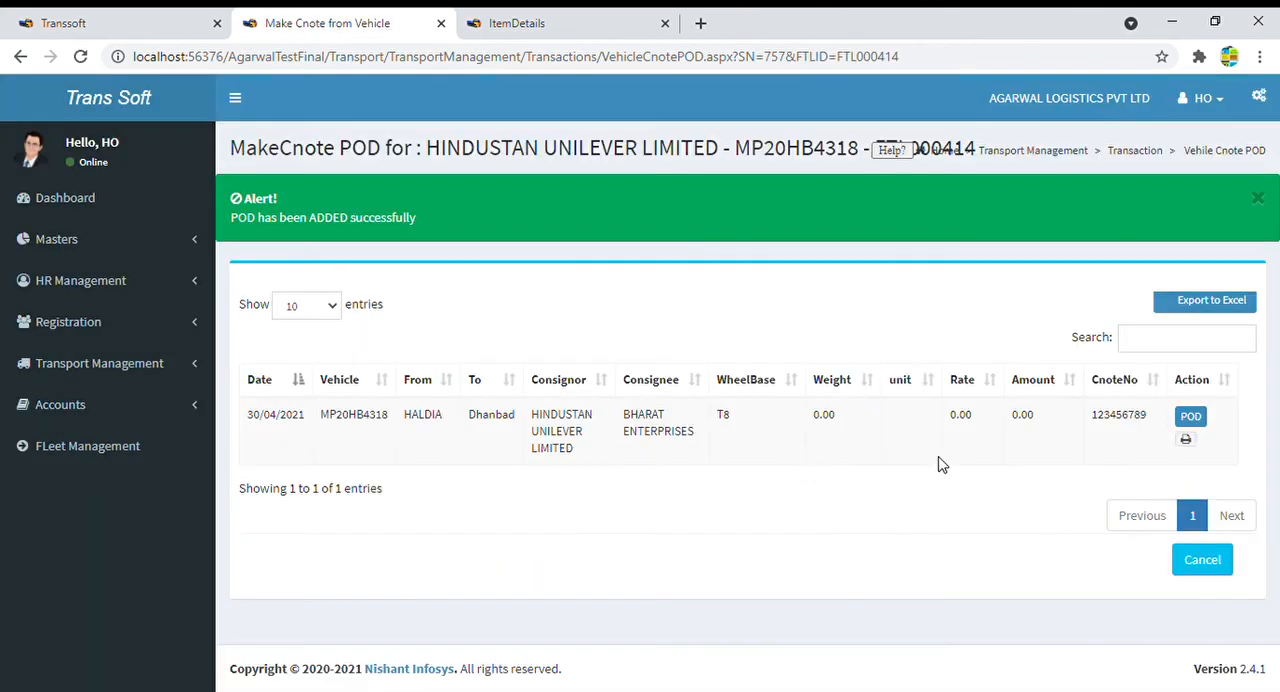
- Reopen MP20HB4318's saved POD detail, check its short package line and claim amount, and close the form
{"action": "left_click", "coordinate": [1188, 418]}
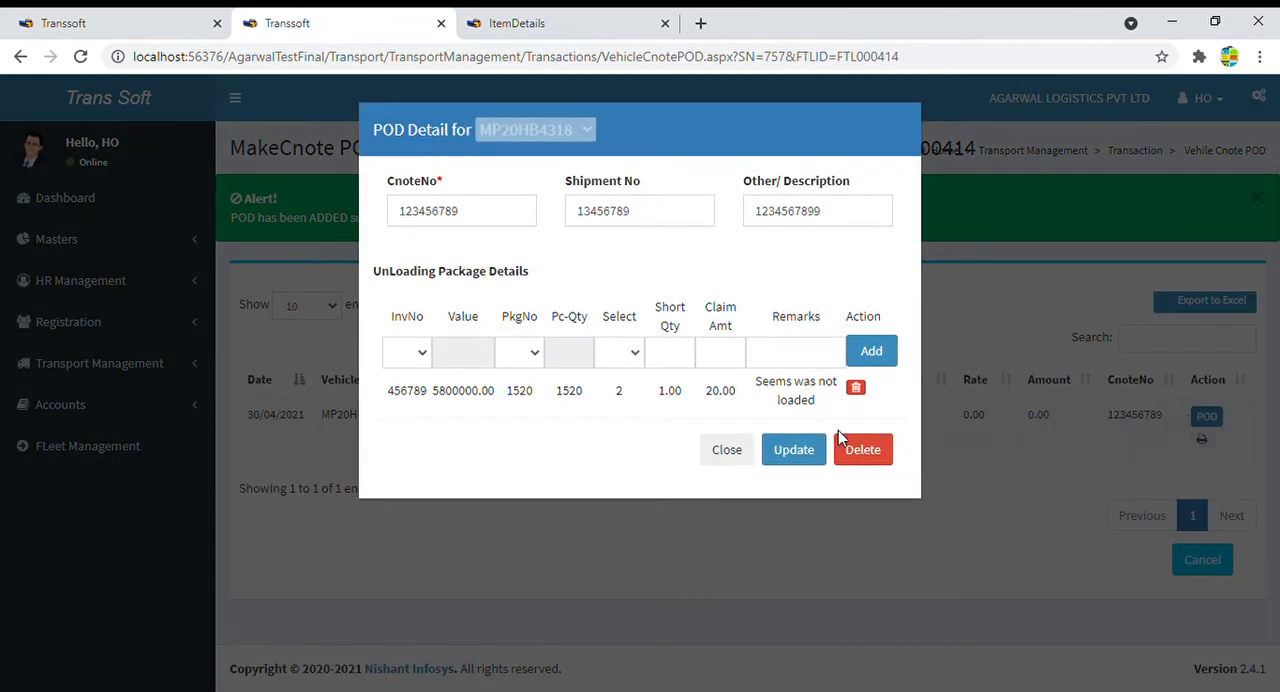
{"action": "left_click_drag", "start_coordinate": [388, 400], "coordinate": [831, 414]}
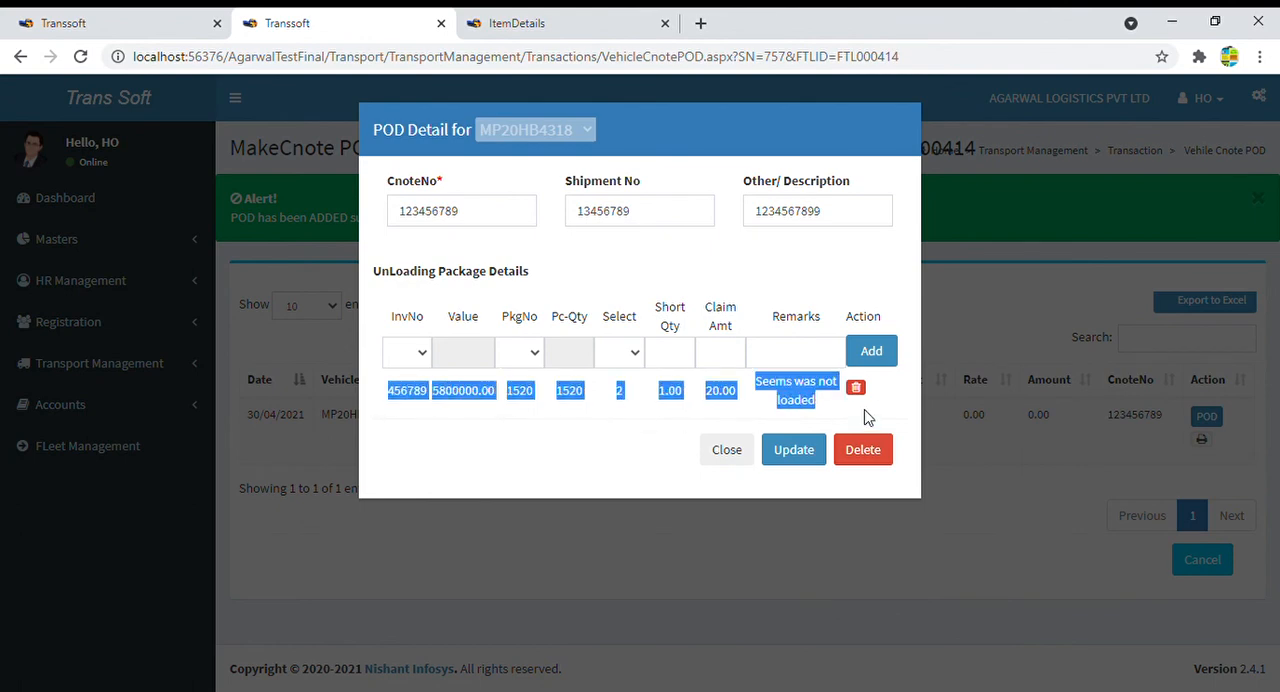
{"action": "left_click", "coordinate": [585, 455]}
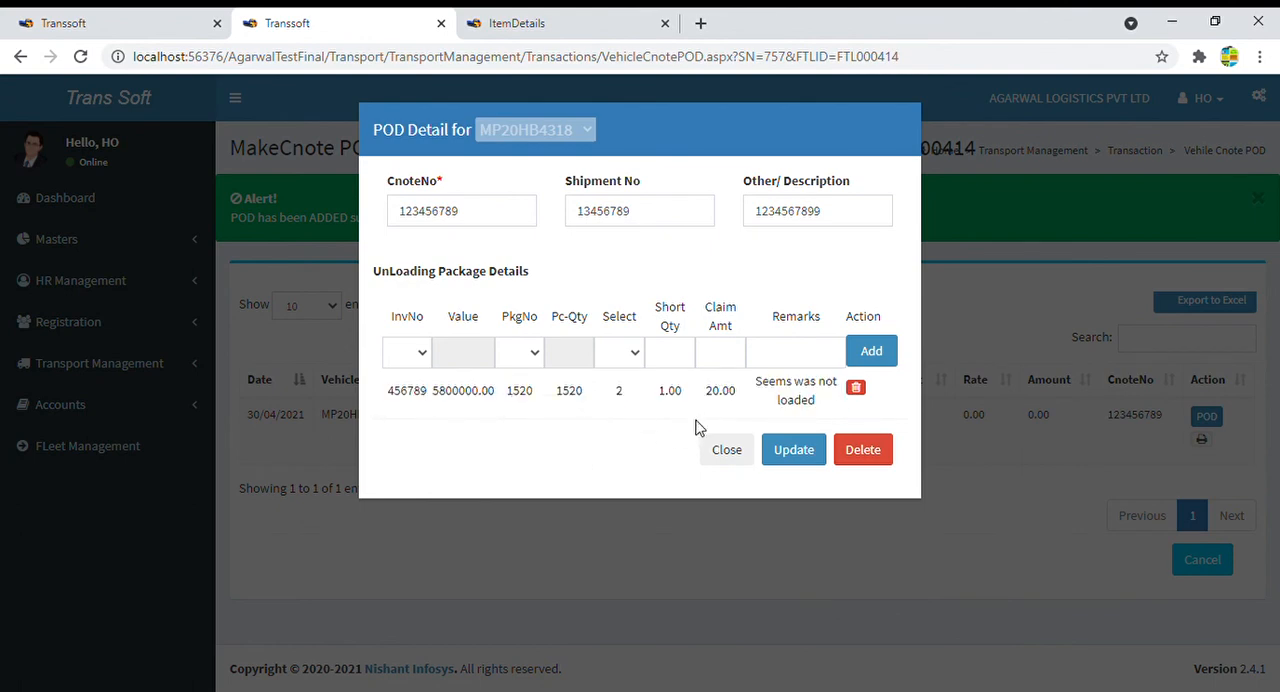
{"action": "left_click", "coordinate": [727, 351]}
{"action": "double_click", "coordinate": [720, 391]}
{"action": "left_click", "coordinate": [726, 356]}
{"action": "left_click", "coordinate": [724, 452]}
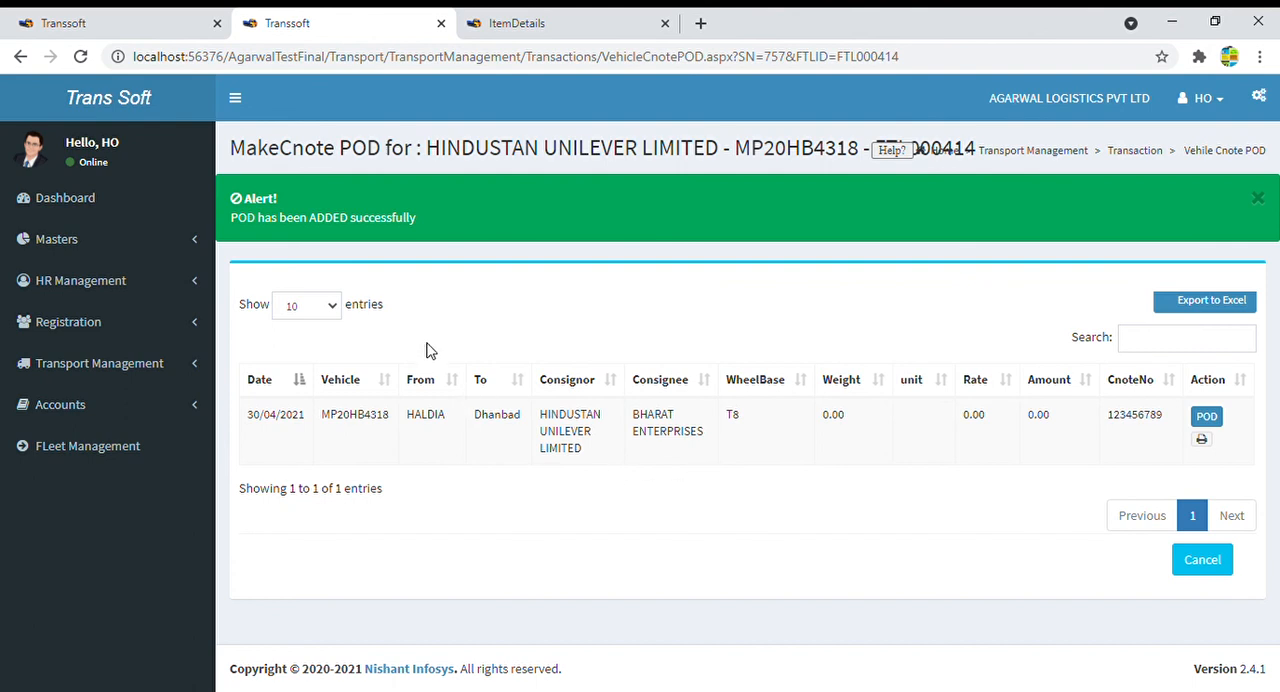
- View the Eway Bill validity list from the dashboard and return to the dashboard
{"action": "left_click", "coordinate": [78, 213]}
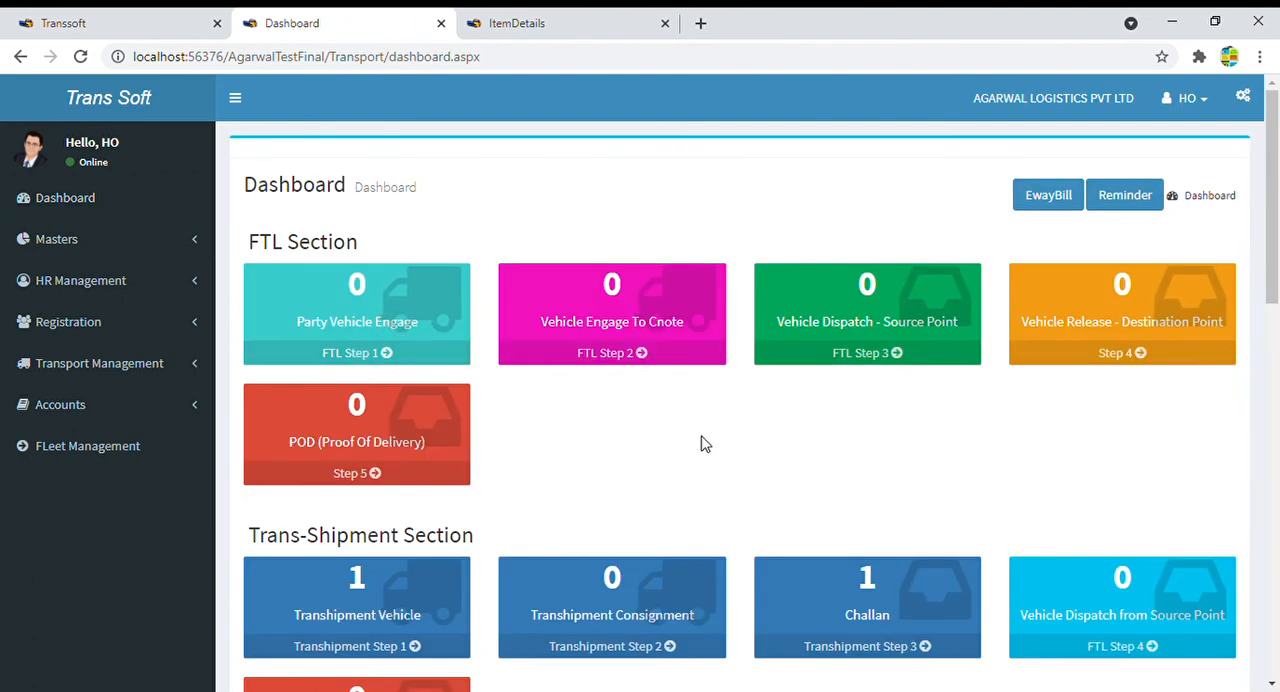
{"action": "left_click", "coordinate": [1058, 201]}
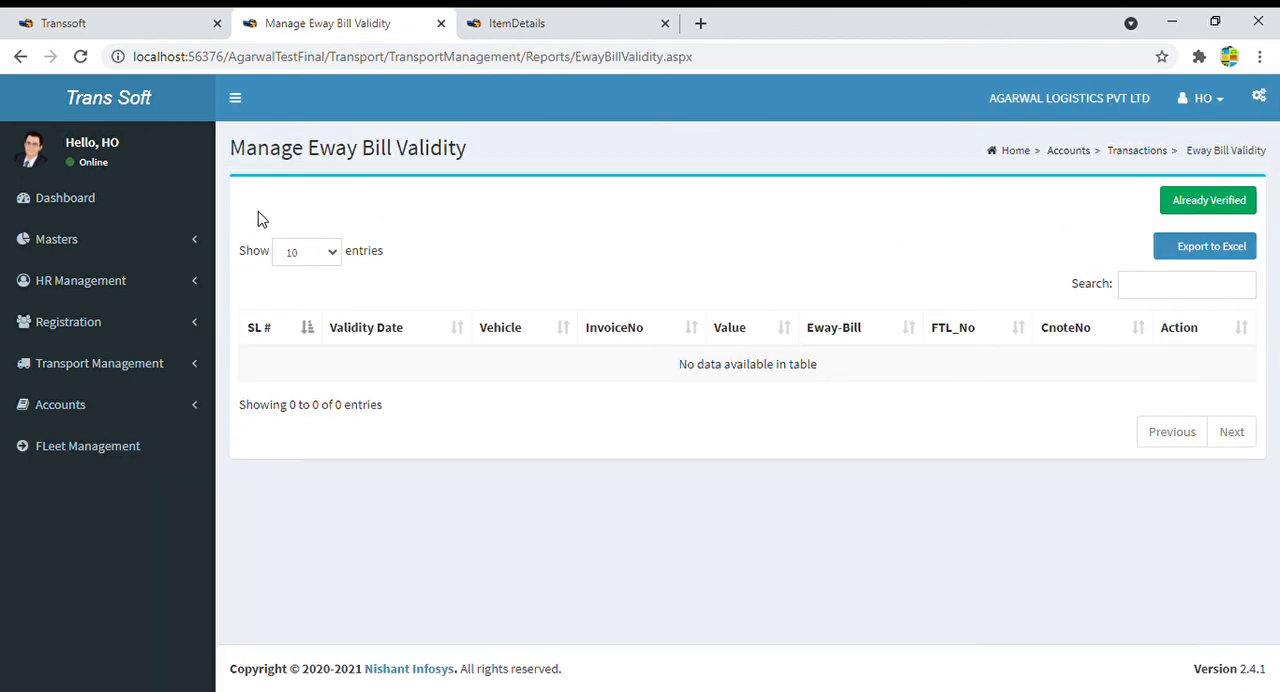
{"action": "left_click", "coordinate": [94, 197]}
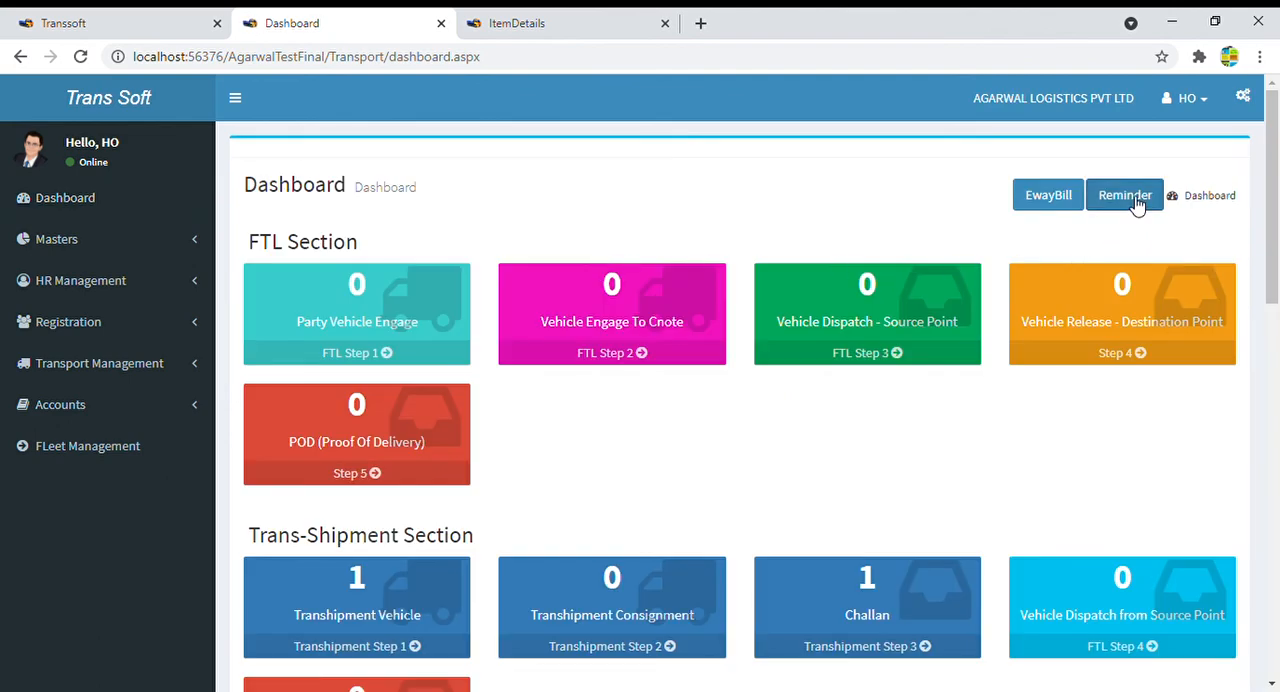
- Open the Vehicle Document Renewal Reminder, review its document and certificate columns, and close it
{"action": "left_click", "coordinate": [1130, 196]}
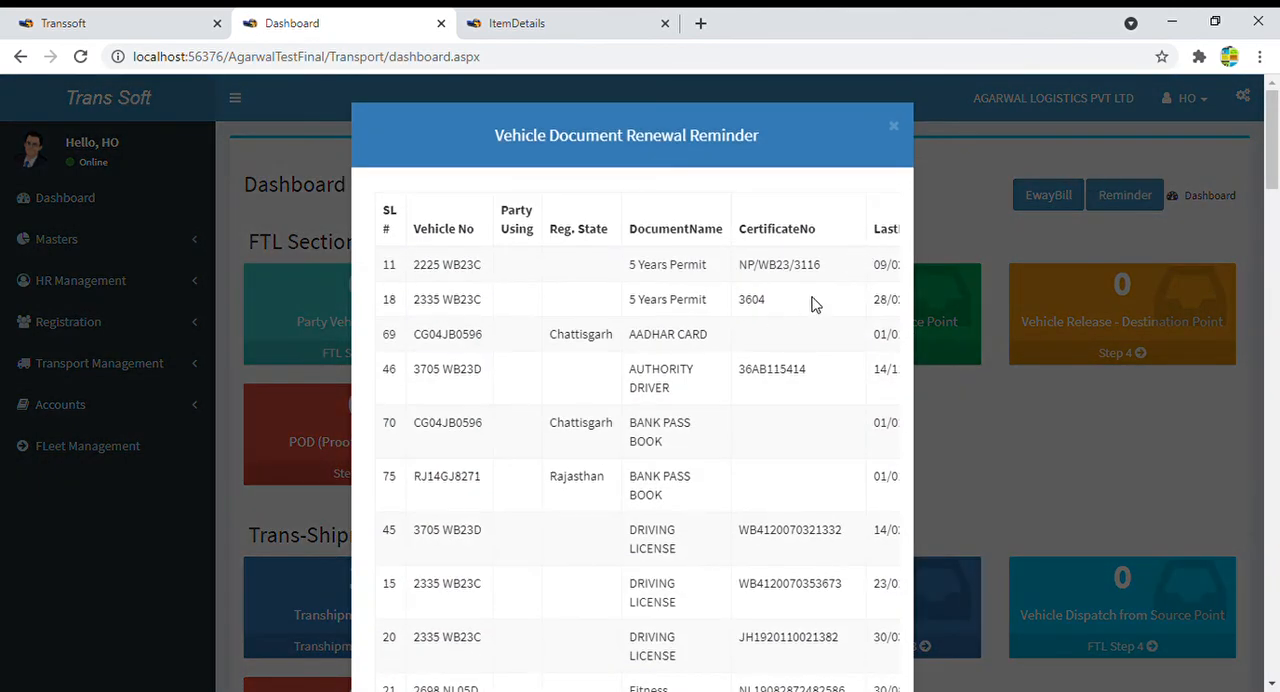
{"action": "left_click_drag", "start_coordinate": [629, 230], "coordinate": [756, 240]}
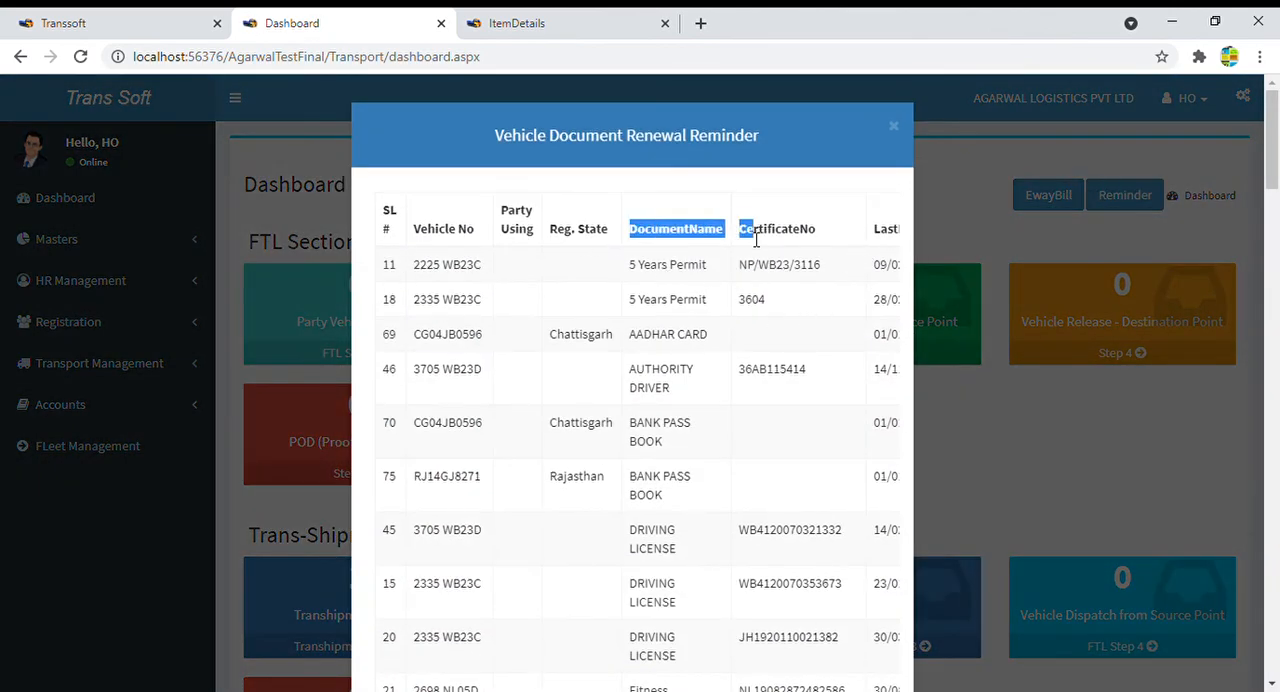
{"action": "left_click", "coordinate": [902, 248]}
{"action": "left_click_drag", "start_coordinate": [872, 340], "coordinate": [692, 336]}
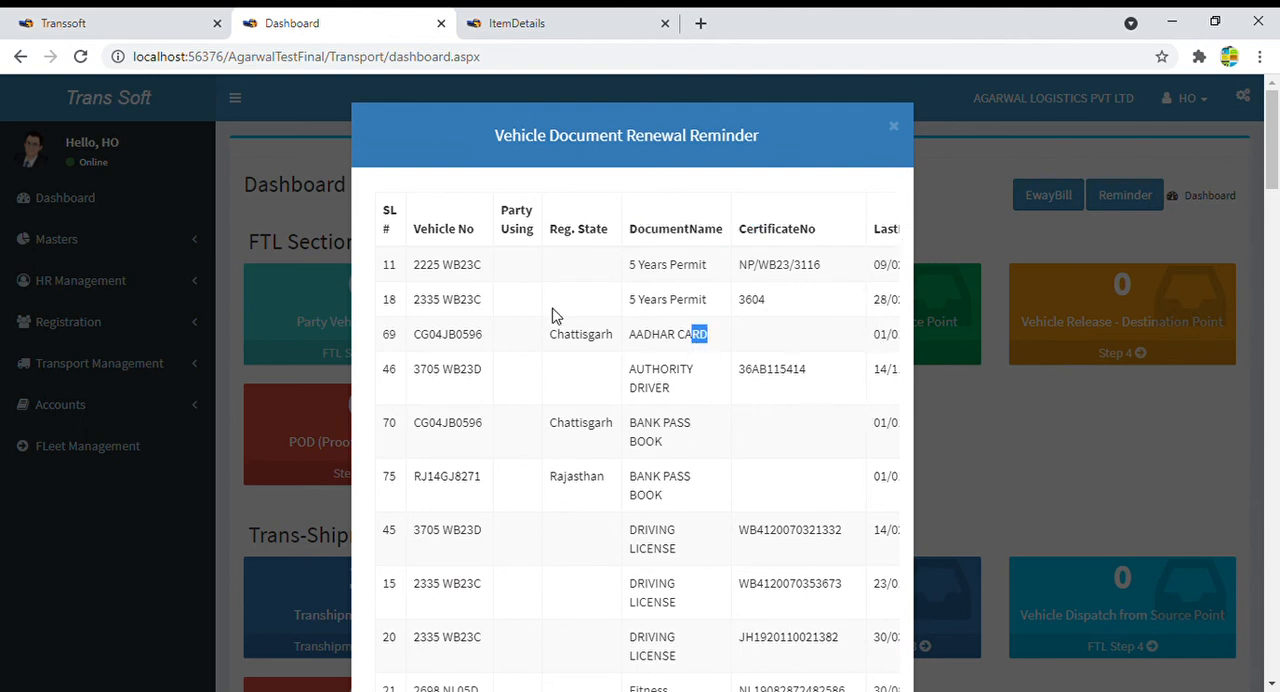
{"action": "left_click_drag", "start_coordinate": [764, 137], "coordinate": [522, 145]}
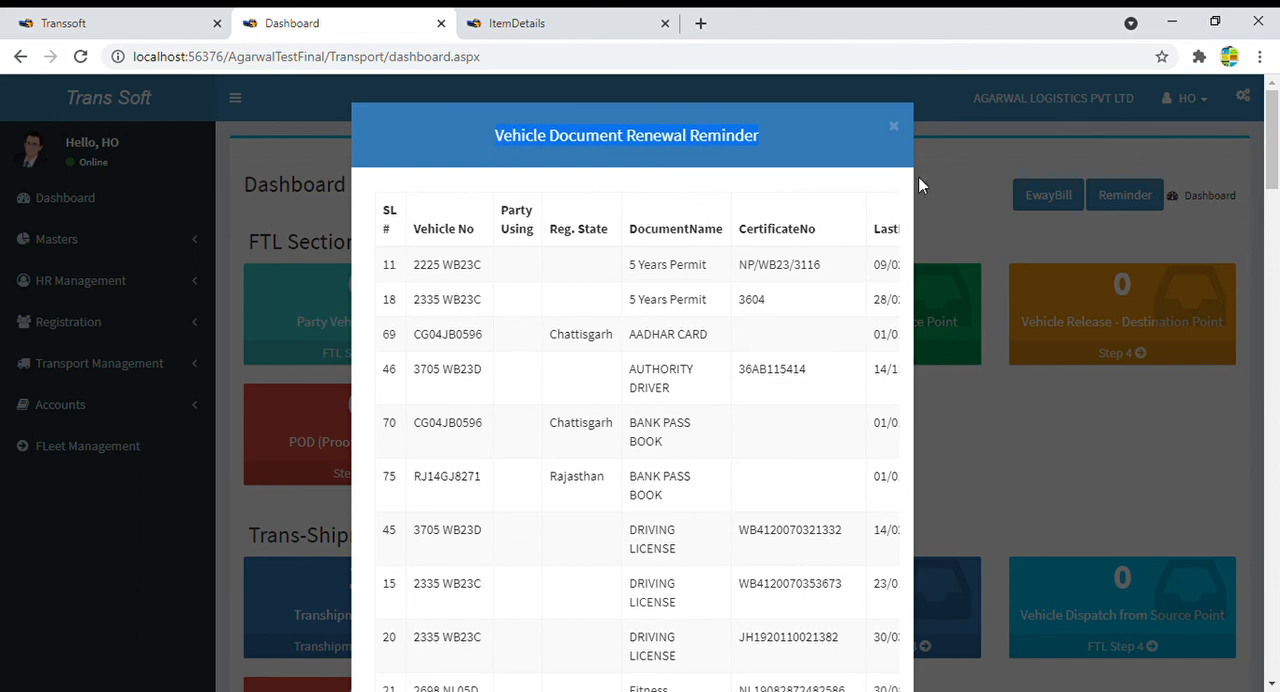
{"action": "left_click", "coordinate": [894, 128]}
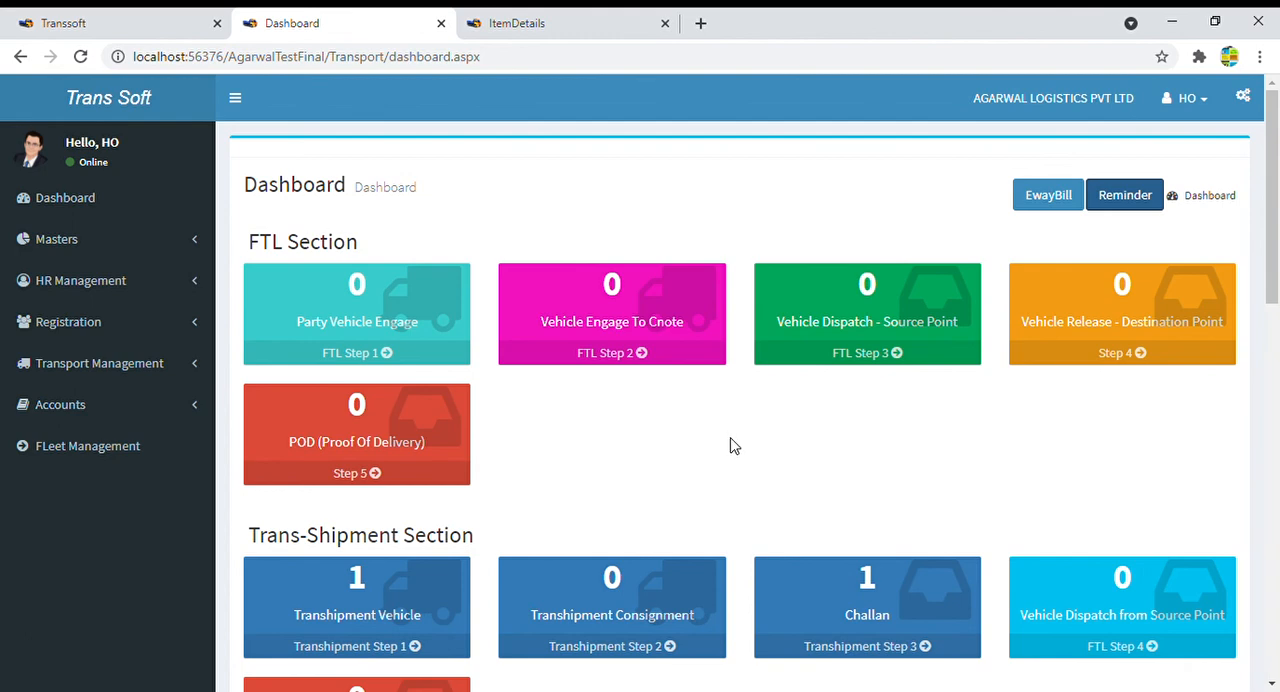
{"action": "left_click", "coordinate": [594, 324]}
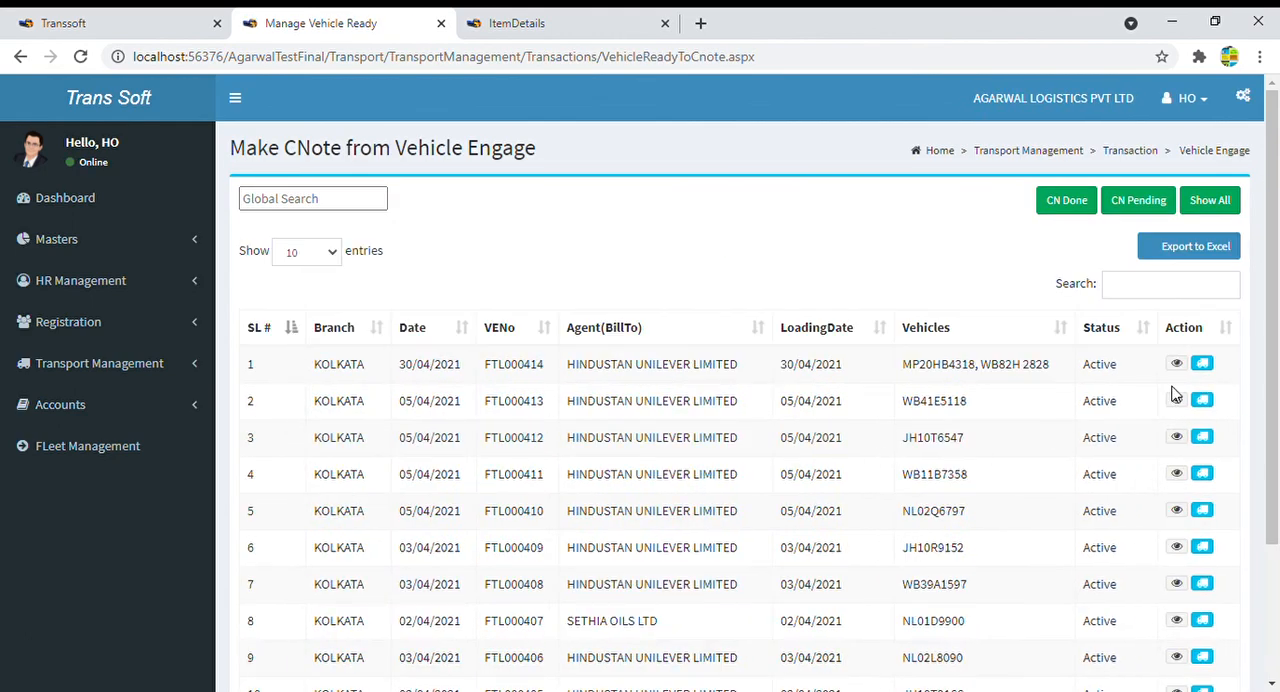
{"action": "left_click", "coordinate": [1204, 366]}
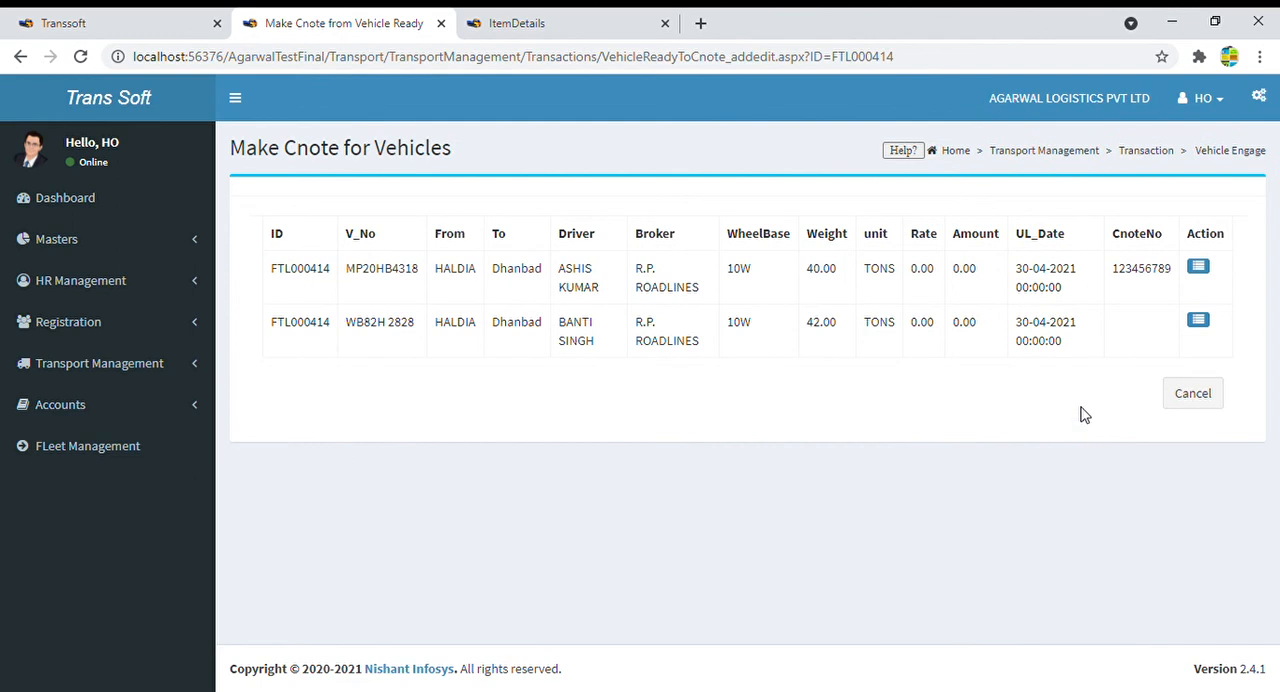
{"action": "left_click", "coordinate": [1199, 266]}
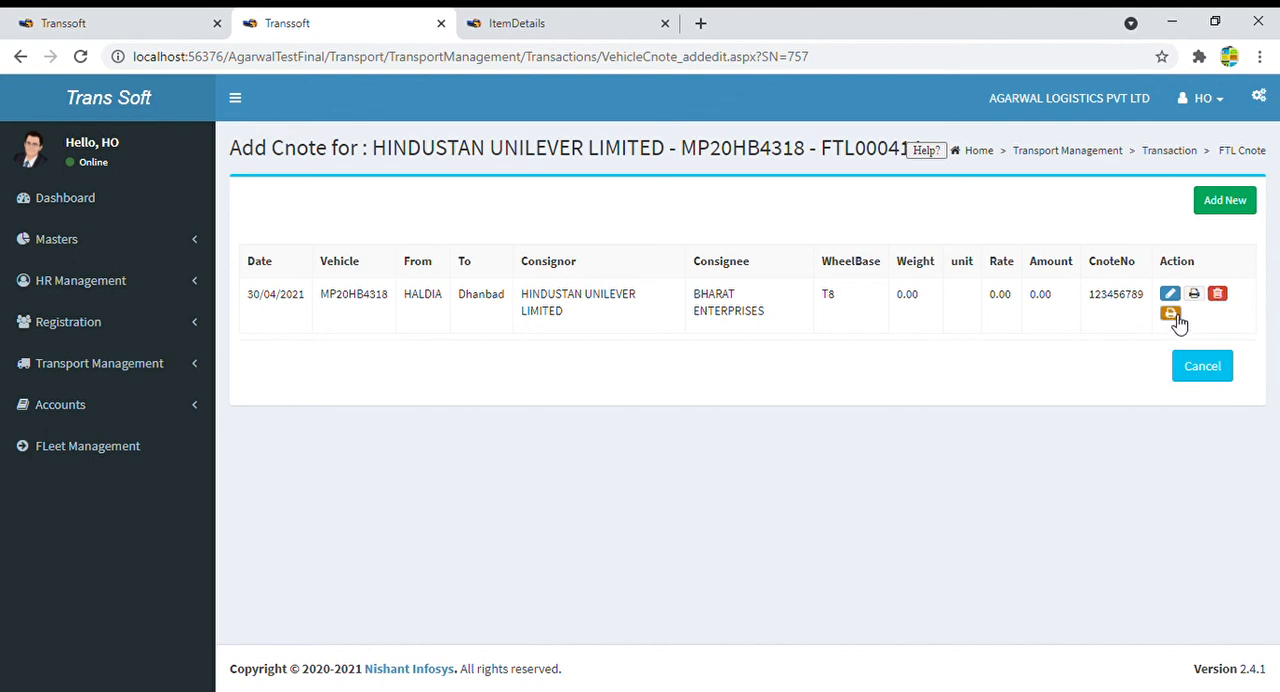
{"action": "left_click", "coordinate": [1172, 315]}
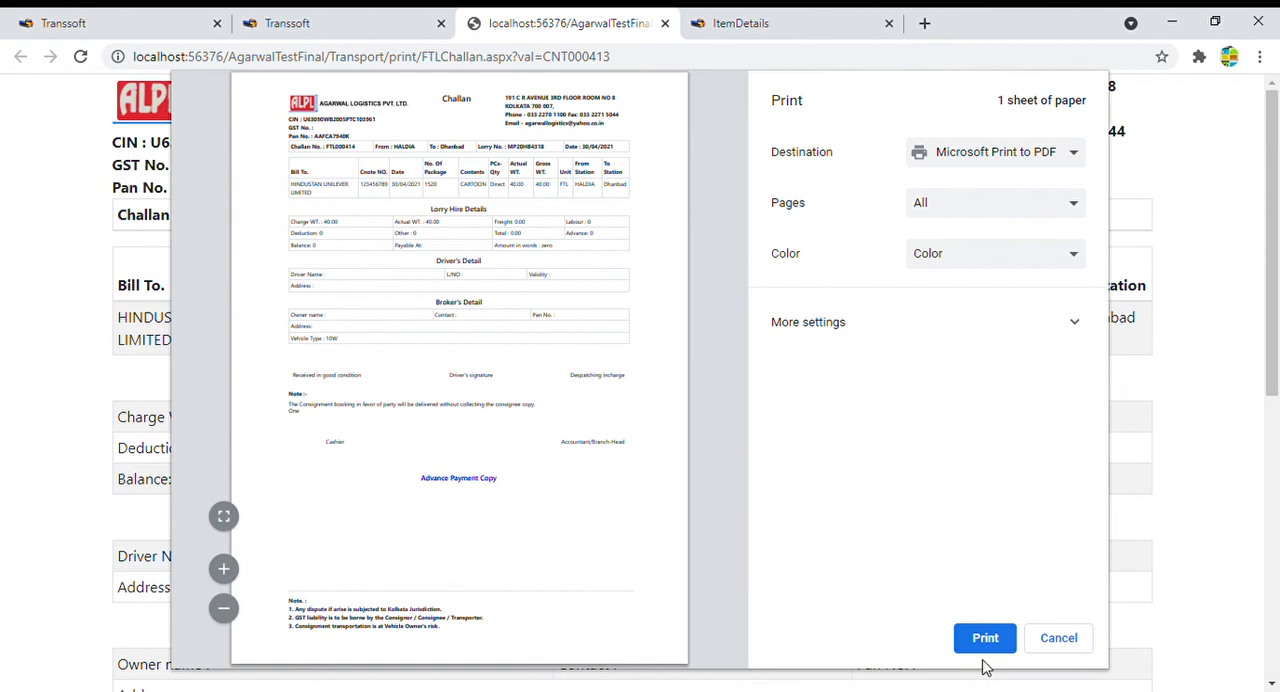
{"action": "left_click", "coordinate": [1064, 644]}
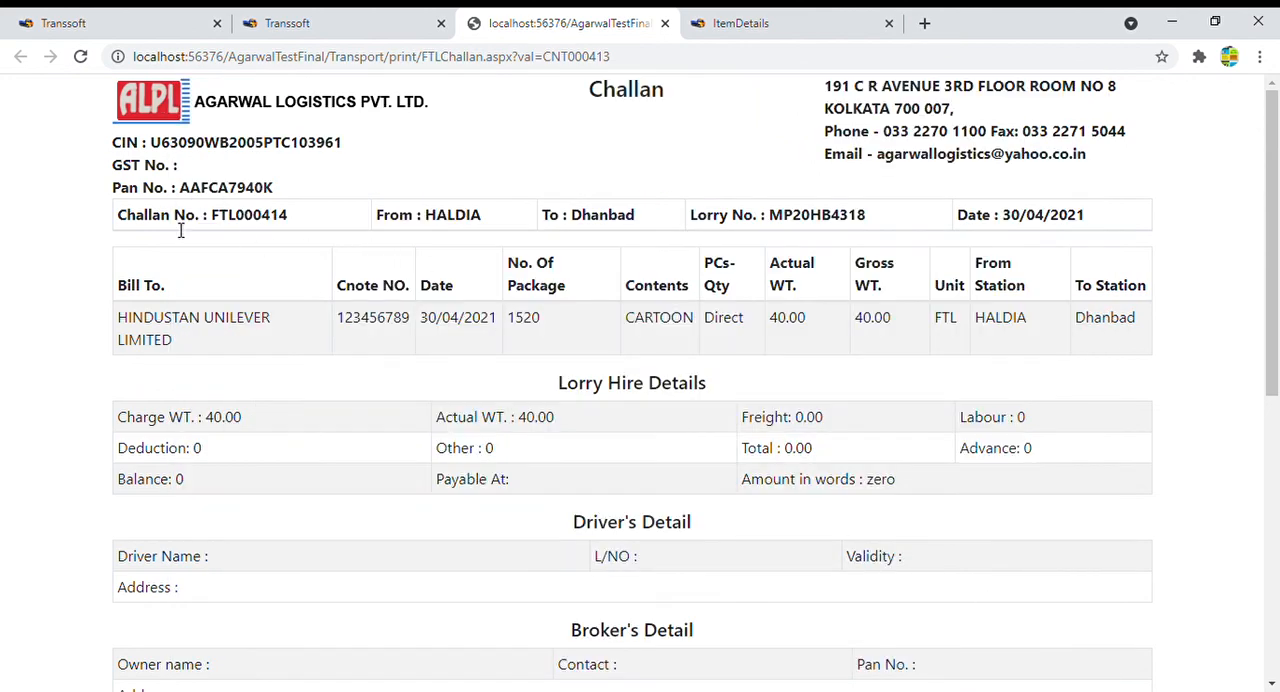
- Review the challan's header row with challan, route, lorry and date, and the column headings of its consignment table
{"action": "left_click_drag", "start_coordinate": [116, 220], "coordinate": [1093, 221]}
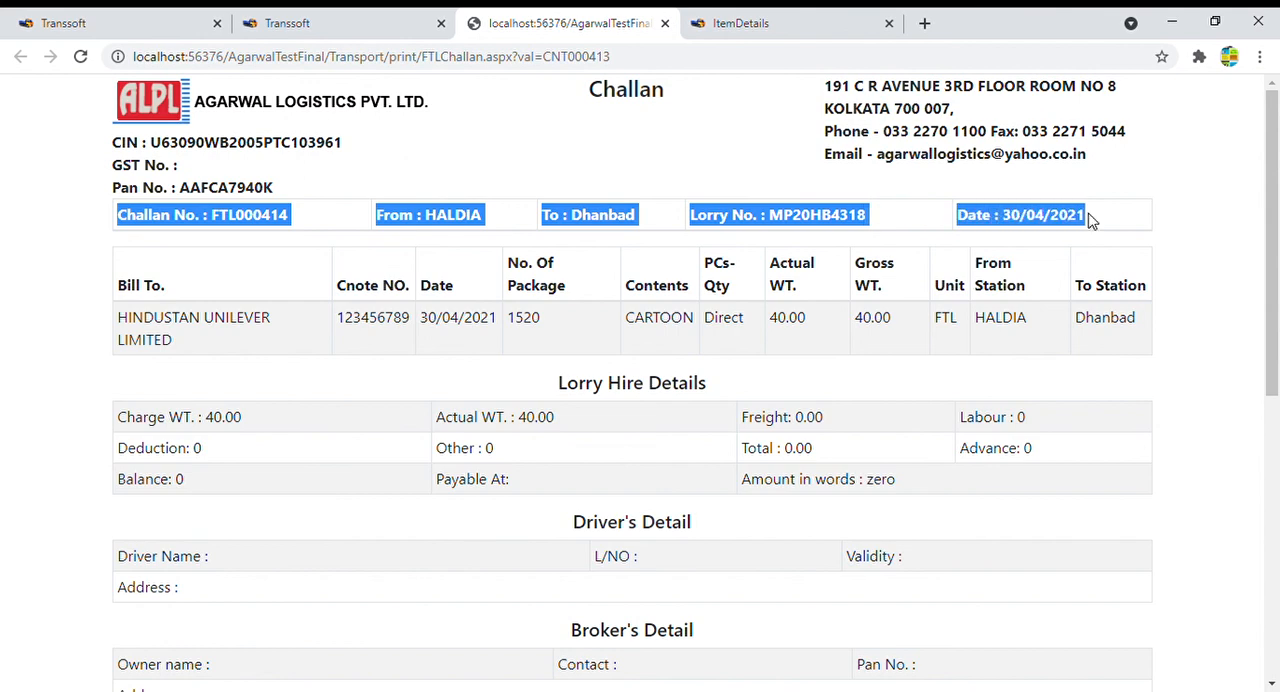
{"action": "scroll", "coordinate": [1057, 352], "scroll_direction": "down", "scroll_amount": 2}
{"action": "scroll", "coordinate": [1057, 352], "scroll_direction": "up", "scroll_amount": 1}
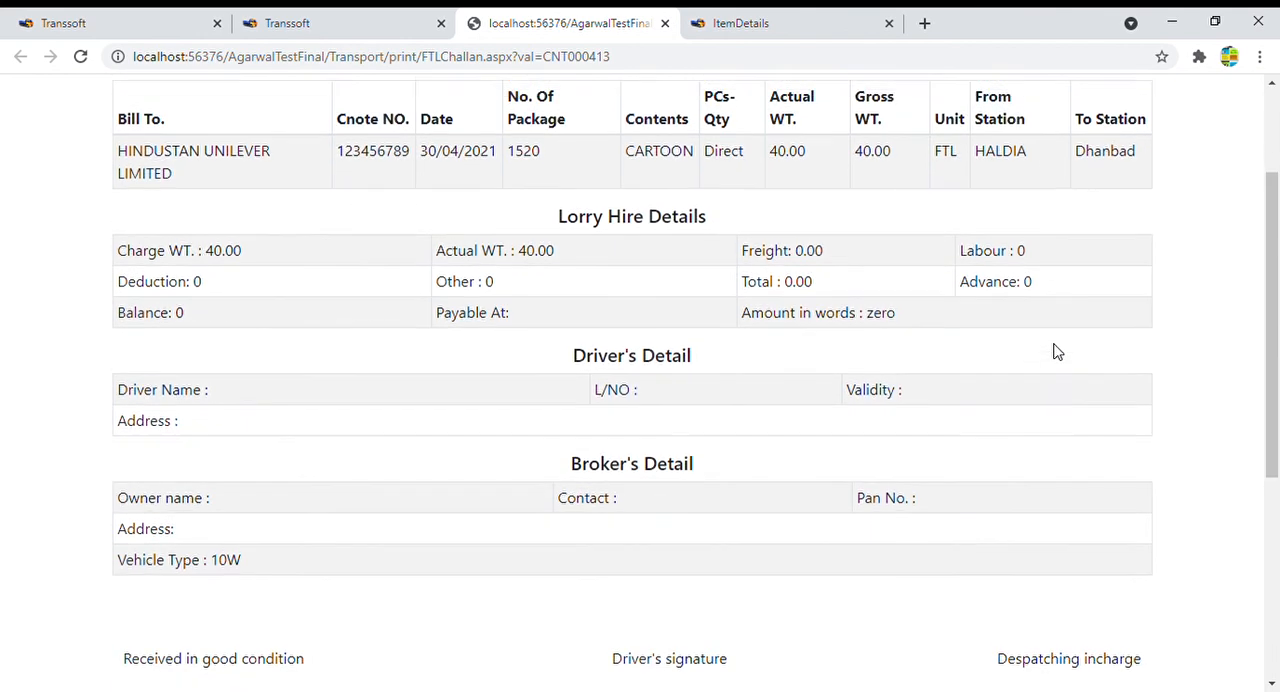
{"action": "left_click_drag", "start_coordinate": [122, 196], "coordinate": [691, 189]}
{"action": "left_click", "coordinate": [445, 201]}
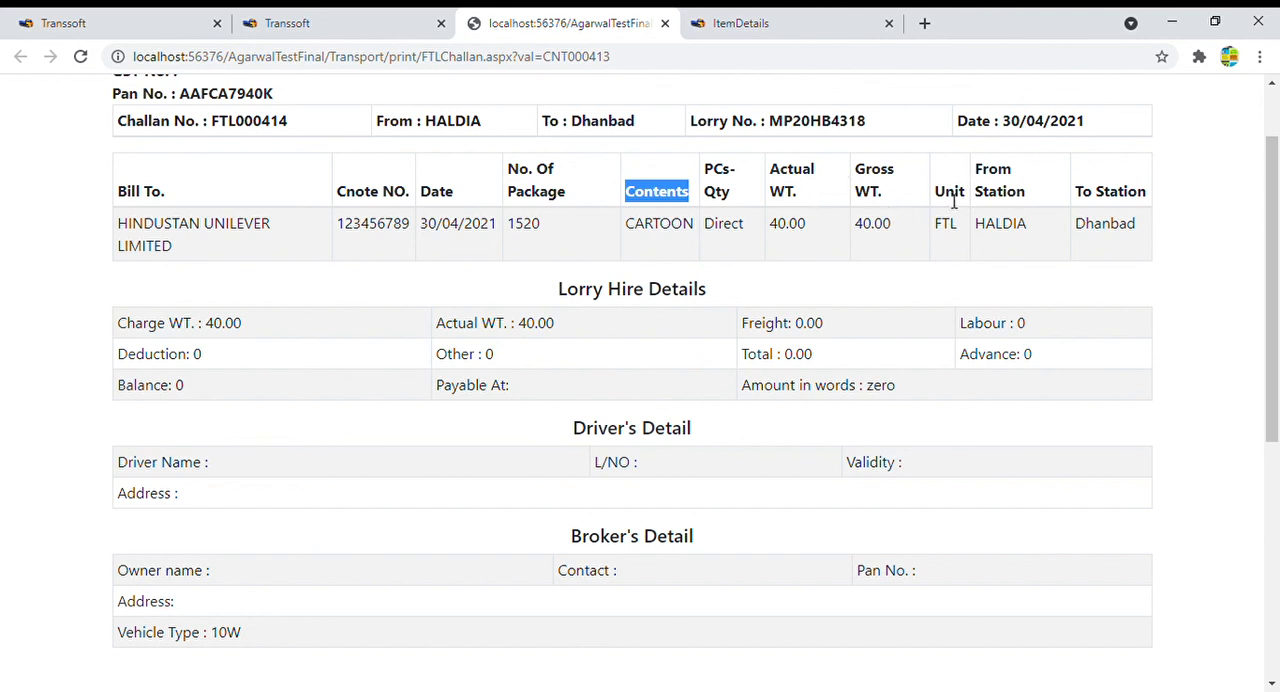
- Examine the challan's Lorry Hire Details, Driver's Detail and Broker's Detail sections, including the vehicle type
{"action": "left_click_drag", "start_coordinate": [556, 292], "coordinate": [963, 392]}
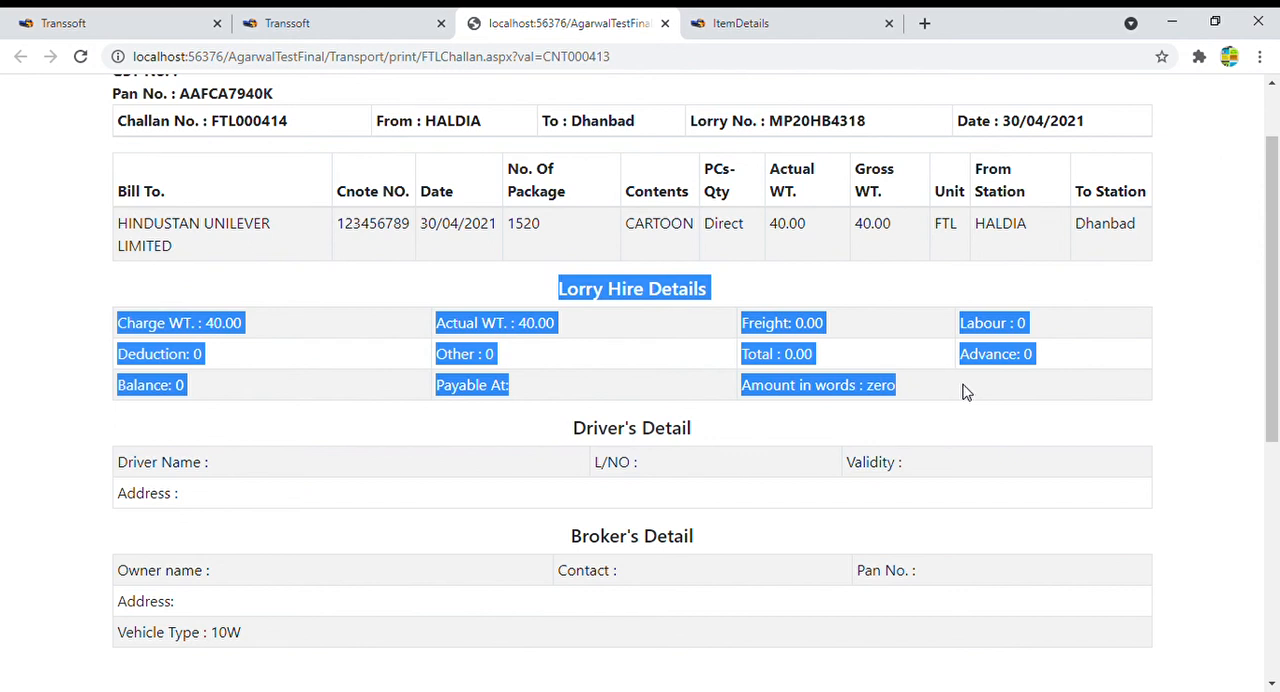
{"action": "left_click", "coordinate": [963, 392]}
{"action": "left_click_drag", "start_coordinate": [580, 440], "coordinate": [855, 494]}
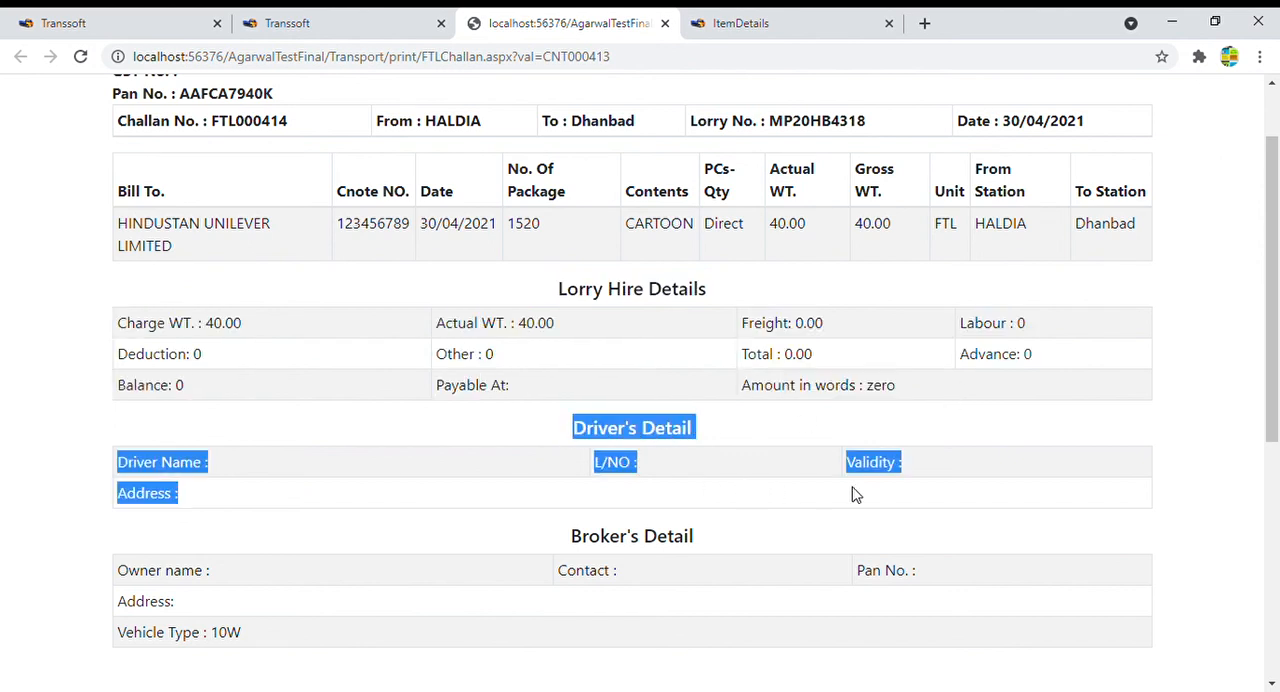
{"action": "left_click", "coordinate": [657, 574]}
{"action": "left_click_drag", "start_coordinate": [572, 540], "coordinate": [737, 629]}
{"action": "left_click", "coordinate": [634, 463]}
{"action": "left_click_drag", "start_coordinate": [613, 437], "coordinate": [794, 506]}
{"action": "left_click_drag", "start_coordinate": [575, 536], "coordinate": [771, 597]}
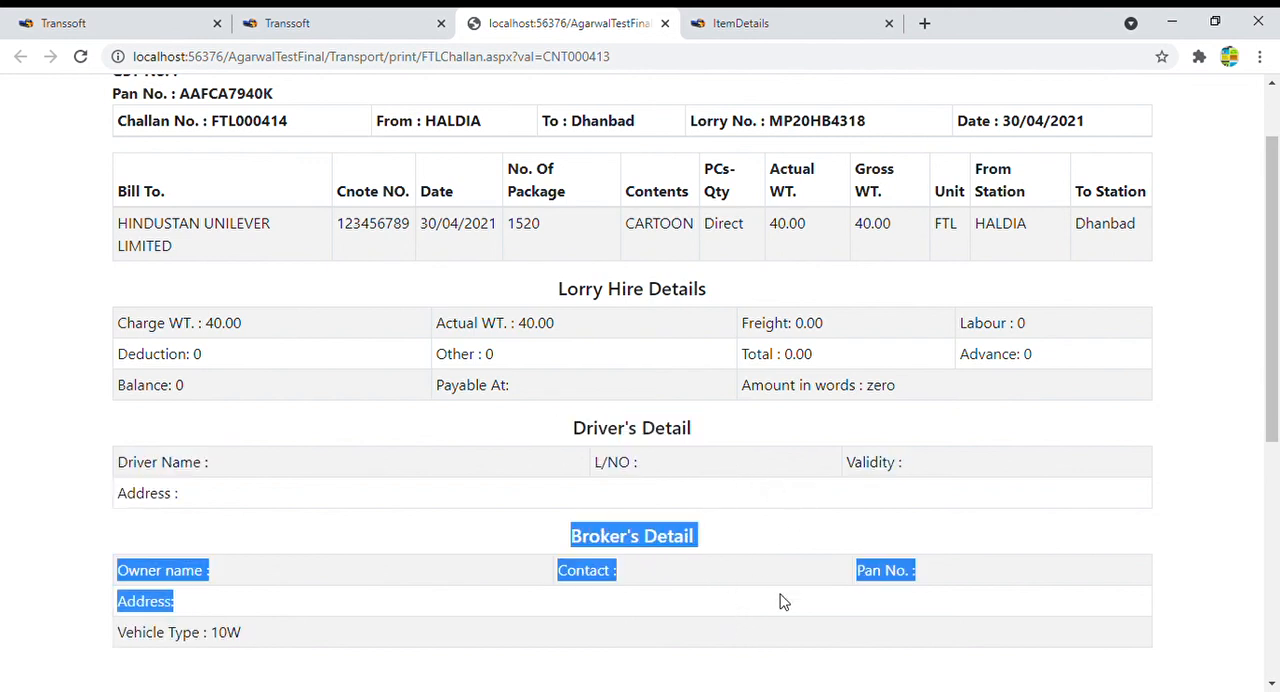
{"action": "scroll", "coordinate": [606, 637], "scroll_direction": "down", "scroll_amount": 1}
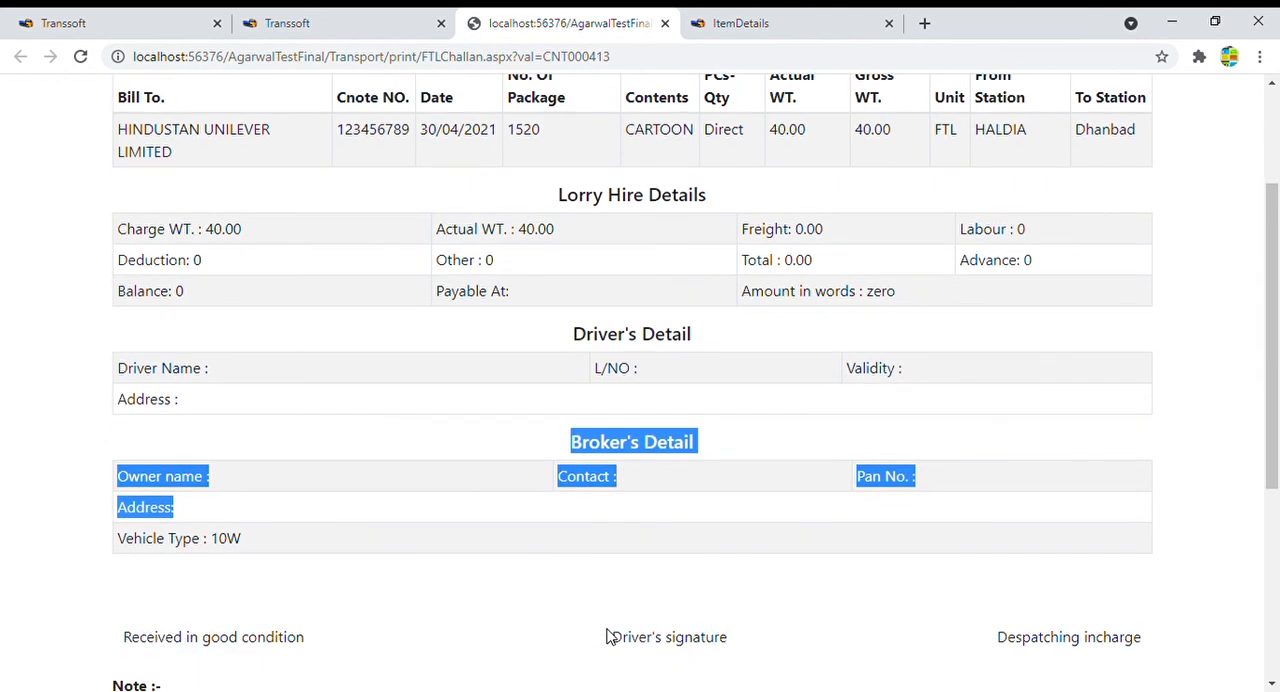
{"action": "left_click_drag", "start_coordinate": [251, 544], "coordinate": [200, 553]}
{"action": "left_click", "coordinate": [254, 553]}
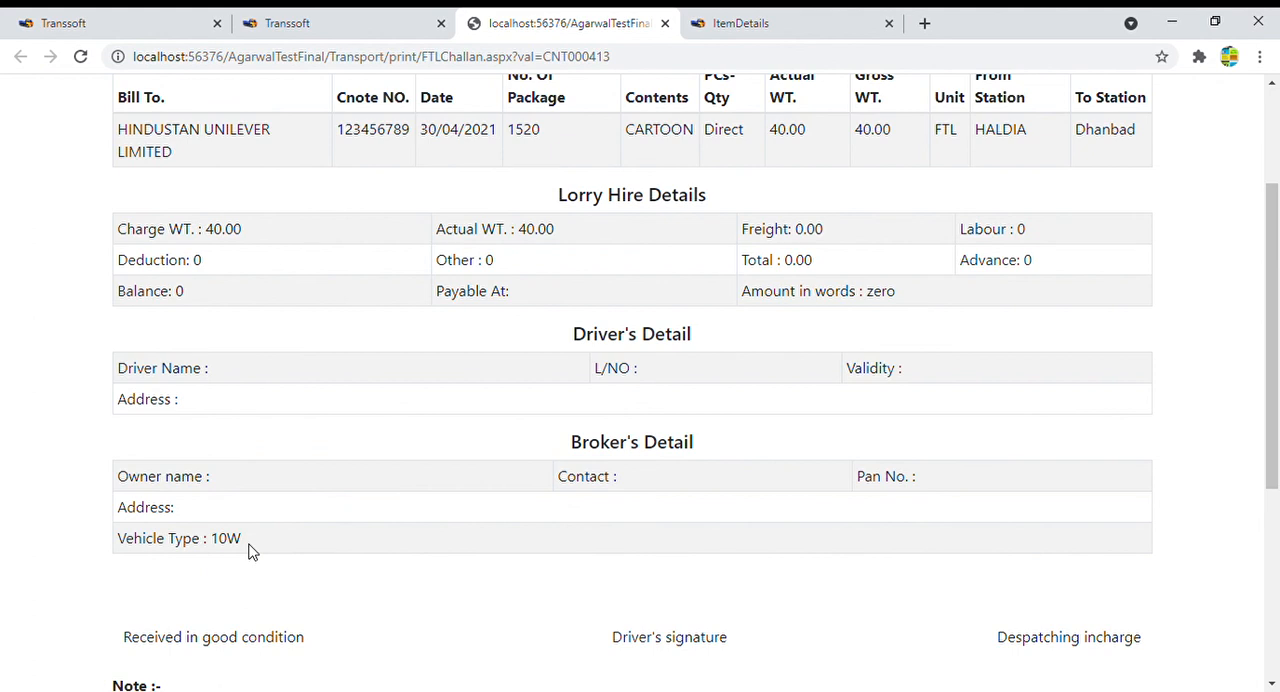
{"action": "left_click_drag", "start_coordinate": [116, 230], "coordinate": [1026, 331]}
- Review the challan's signature fields, Advance Payment Copy section and closing notes, and close the challan
{"action": "scroll", "coordinate": [771, 556], "scroll_direction": "down", "scroll_amount": 2}
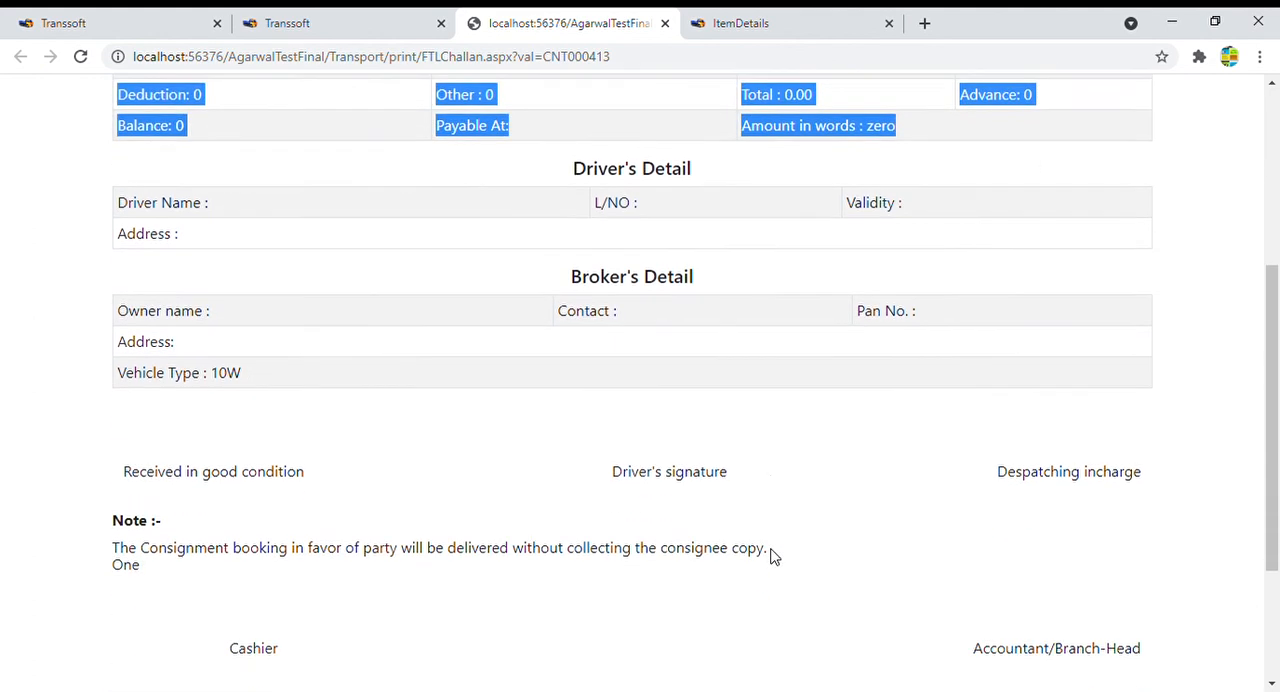
{"action": "left_click_drag", "start_coordinate": [124, 462], "coordinate": [320, 457]}
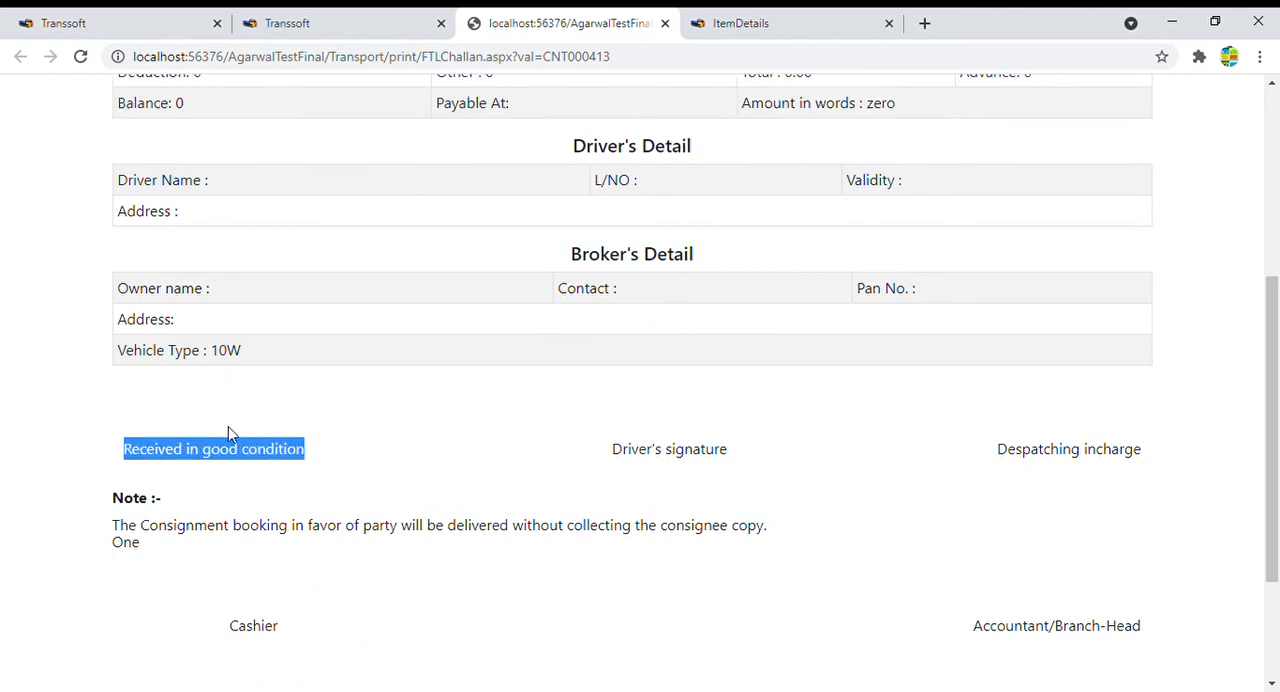
{"action": "left_click_drag", "start_coordinate": [604, 454], "coordinate": [757, 445]}
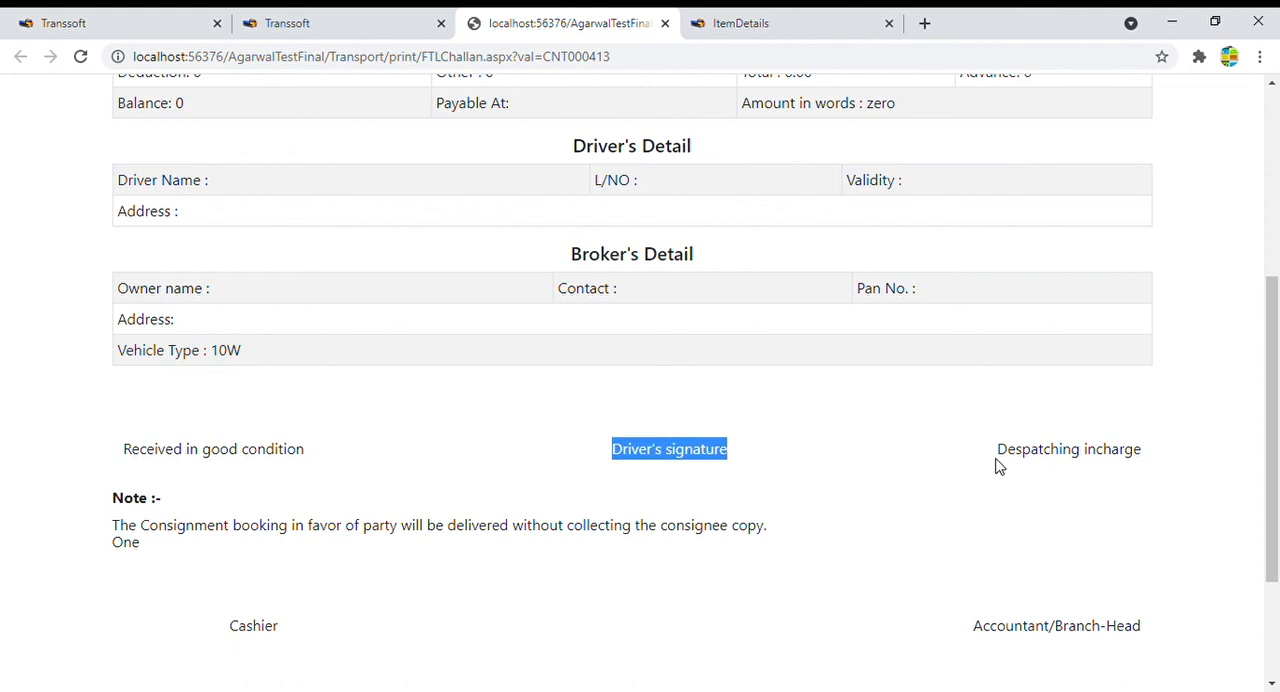
{"action": "left_click_drag", "start_coordinate": [997, 463], "coordinate": [1162, 460]}
{"action": "scroll", "coordinate": [997, 533], "scroll_direction": "down", "scroll_amount": 1}
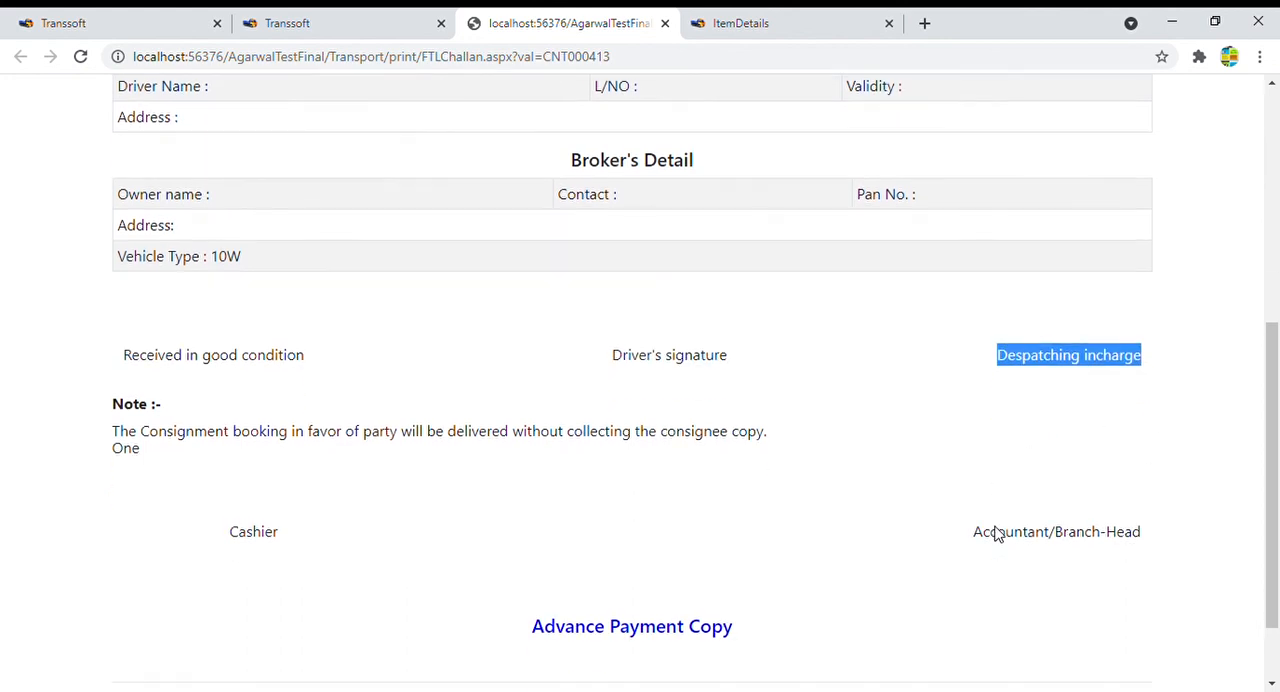
{"action": "scroll", "coordinate": [909, 548], "scroll_direction": "down", "scroll_amount": 1}
{"action": "left_click_drag", "start_coordinate": [110, 640], "coordinate": [563, 686]}
{"action": "left_click", "coordinate": [760, 560]}
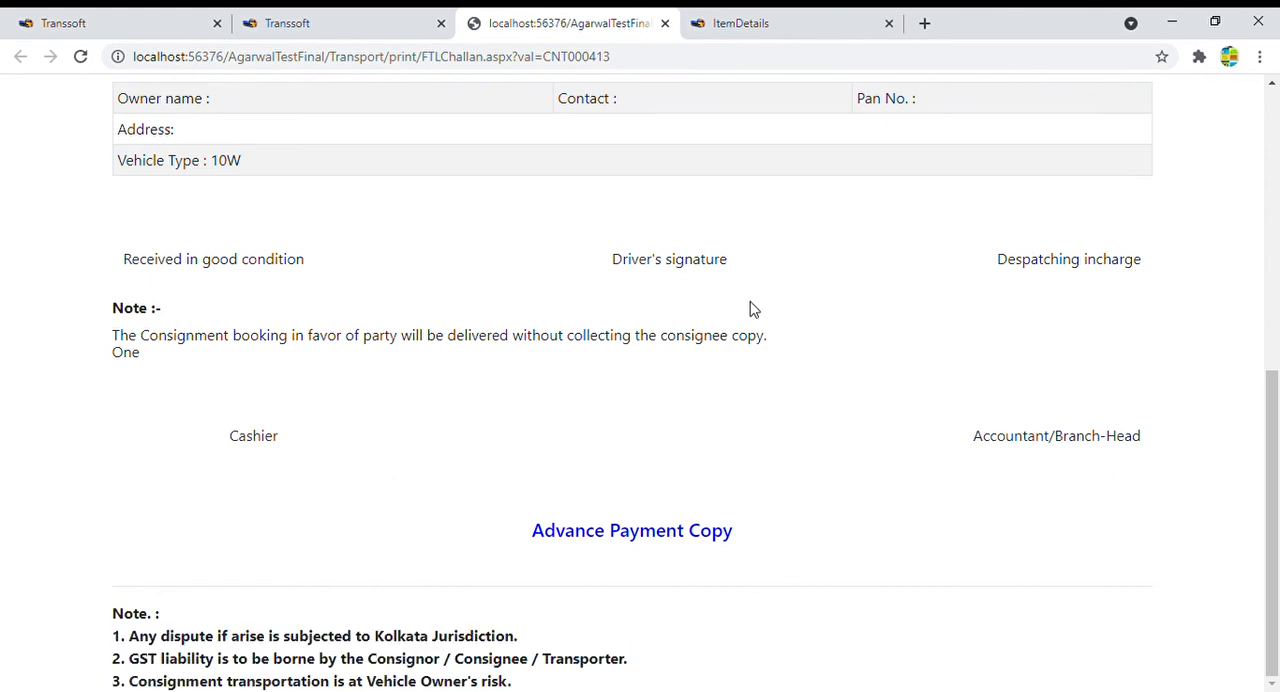
{"action": "scroll", "coordinate": [752, 310], "scroll_direction": "up", "scroll_amount": 6}
{"action": "scroll", "coordinate": [672, 320], "scroll_direction": "down", "scroll_amount": 5}
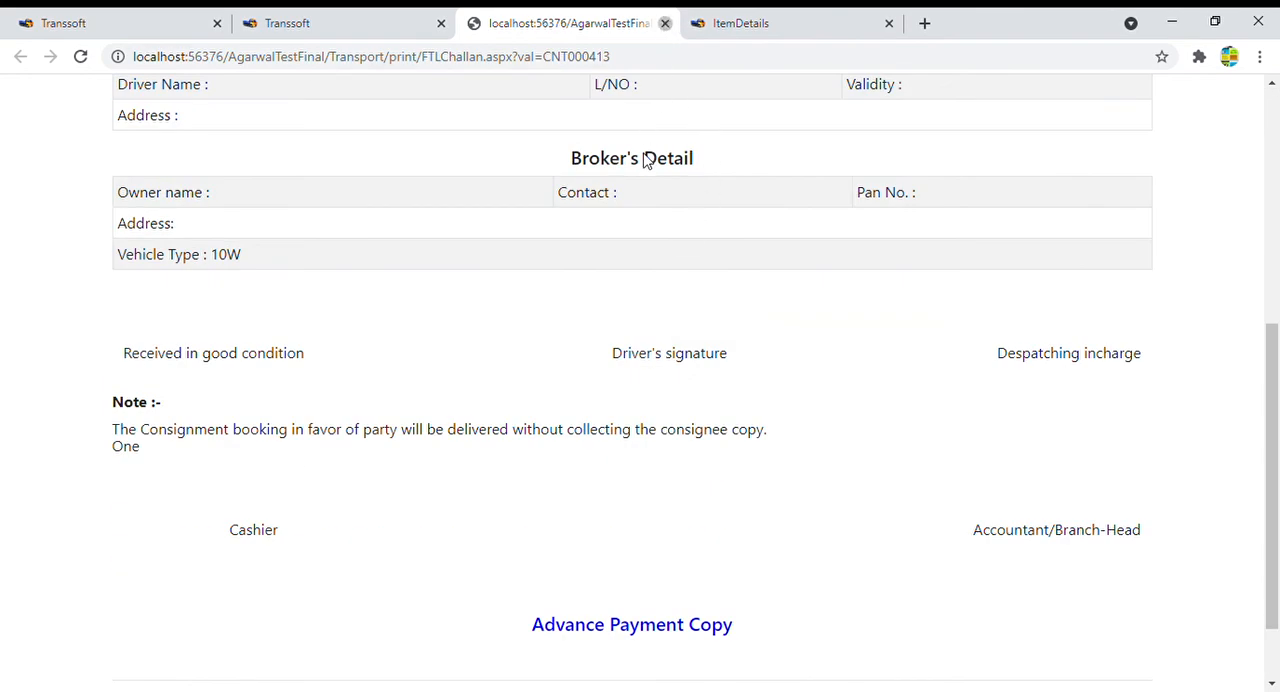
{"action": "key", "text": "ctrl+w"}
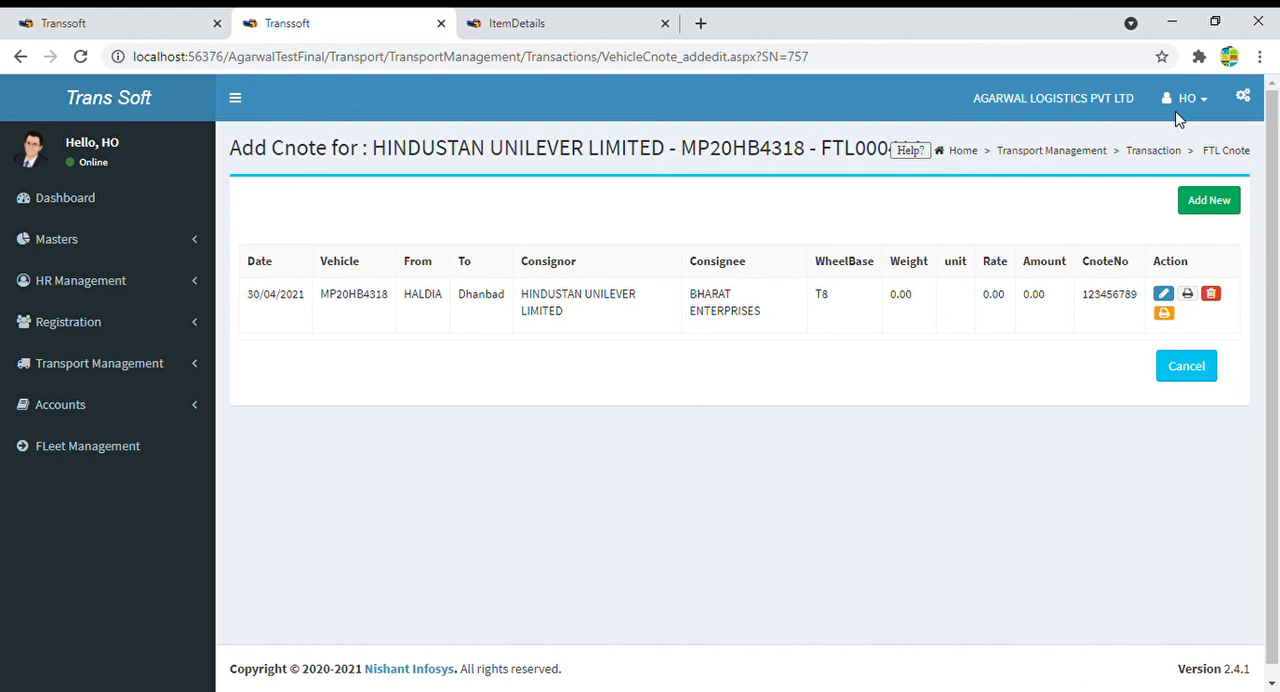
{"action": "left_click", "coordinate": [1204, 374]}
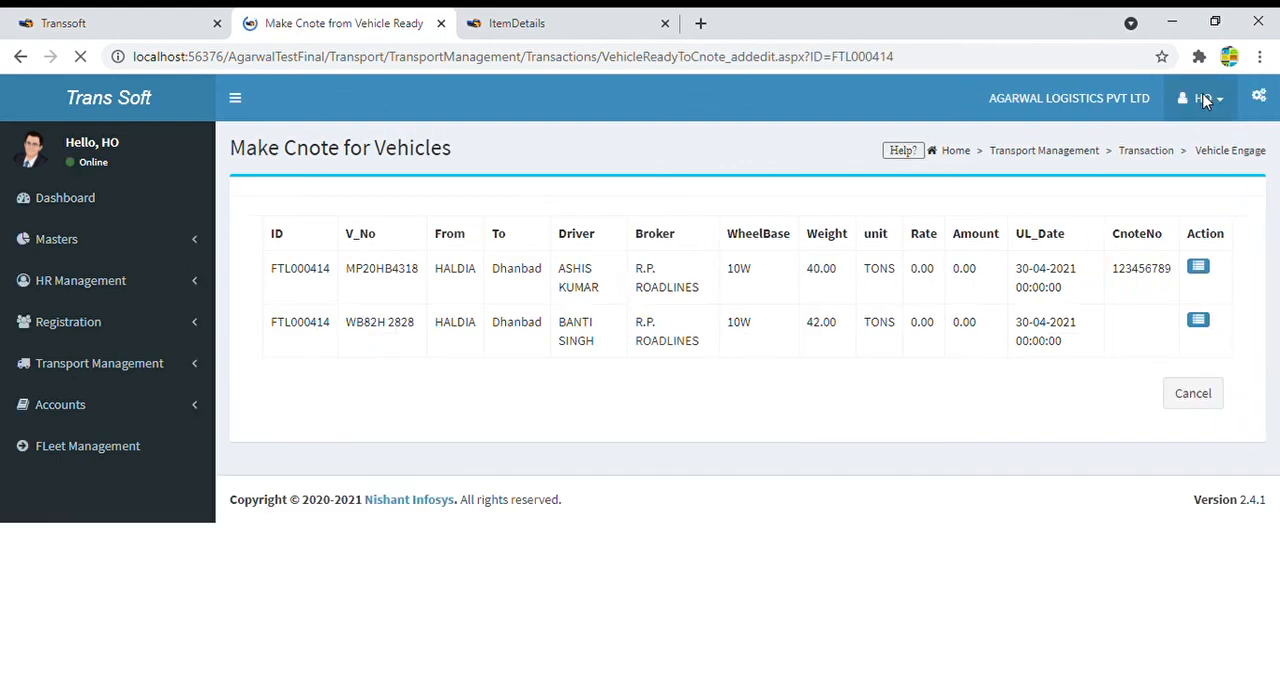
{"action": "left_click", "coordinate": [1204, 100]}
{"action": "left_click", "coordinate": [1195, 318]}
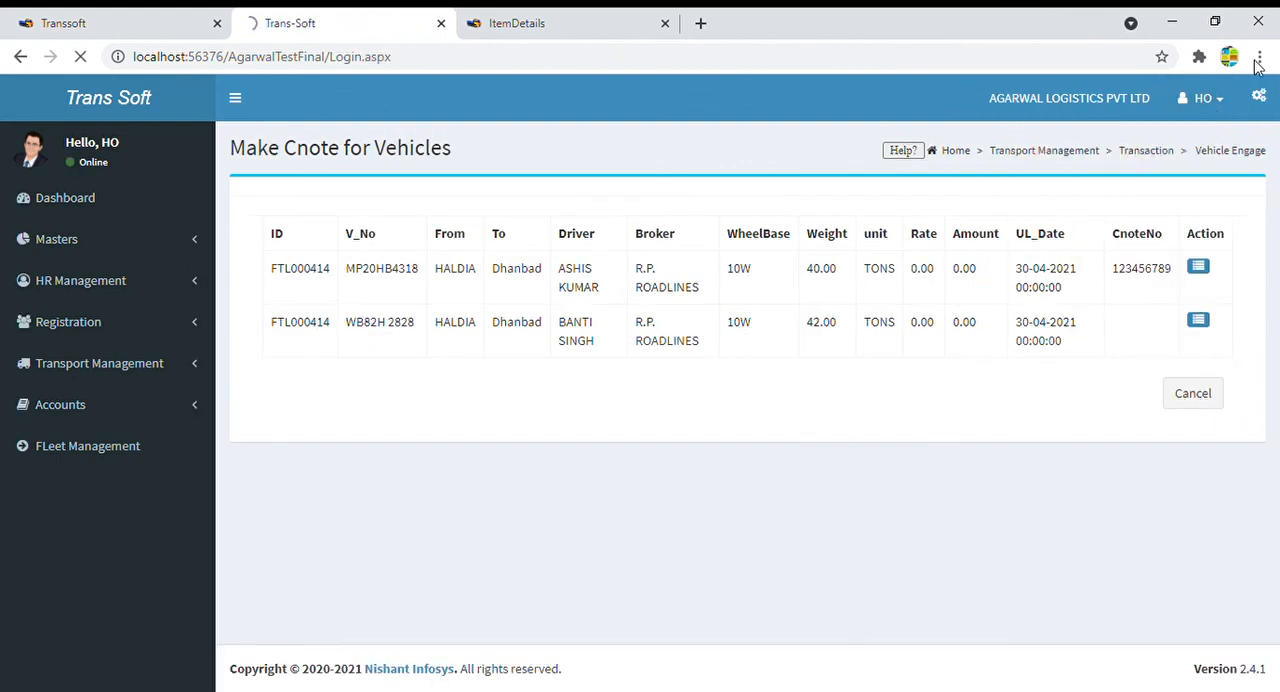